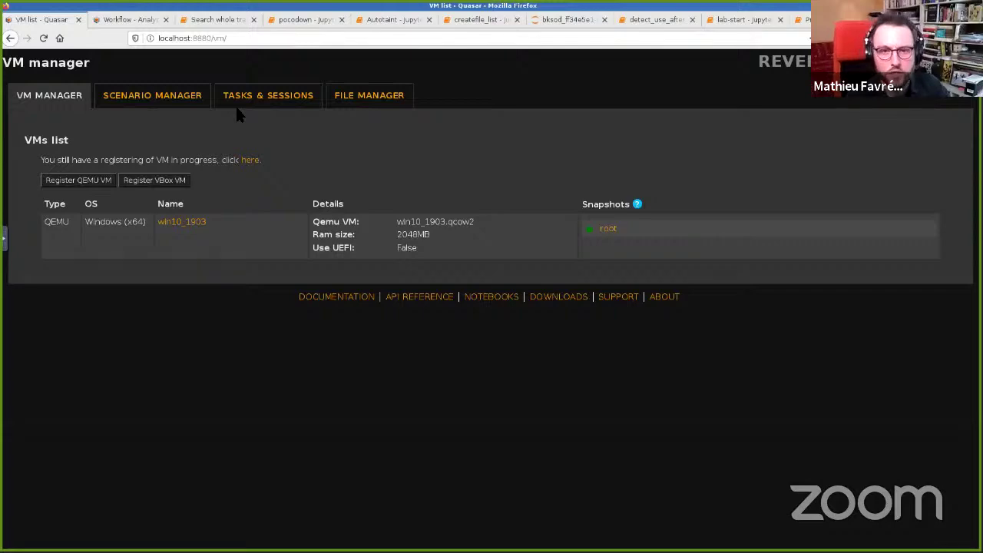
Open the management page of the win10_1903 VM's root snapshot and review its live snapshot list
left_click(608, 229)
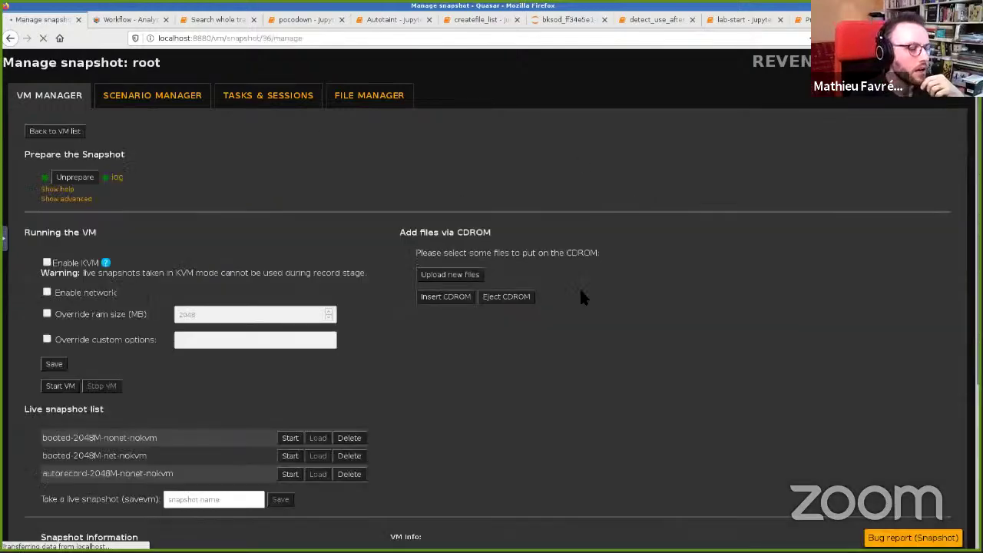
scroll(371, 162, "down", 3)
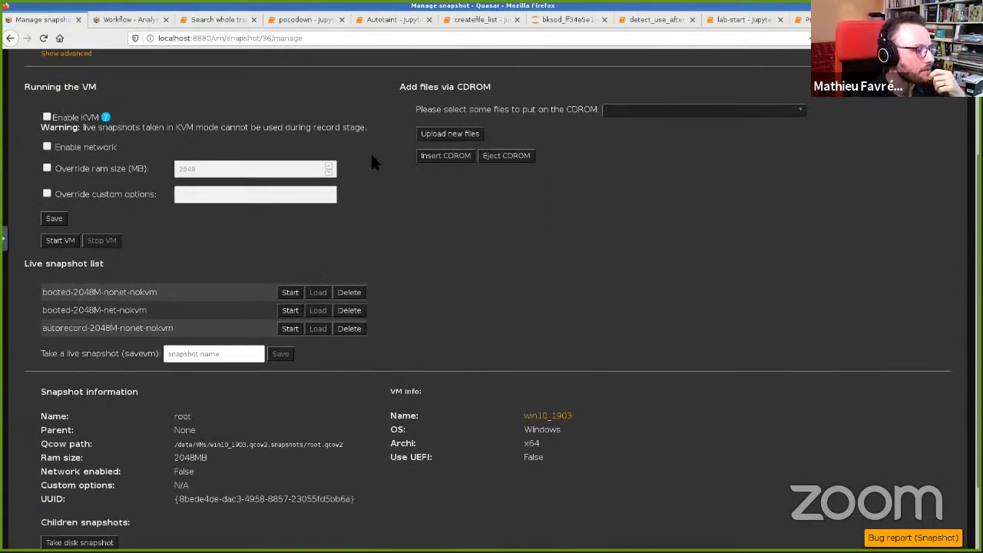
left_click_drag(89, 292, 157, 329)
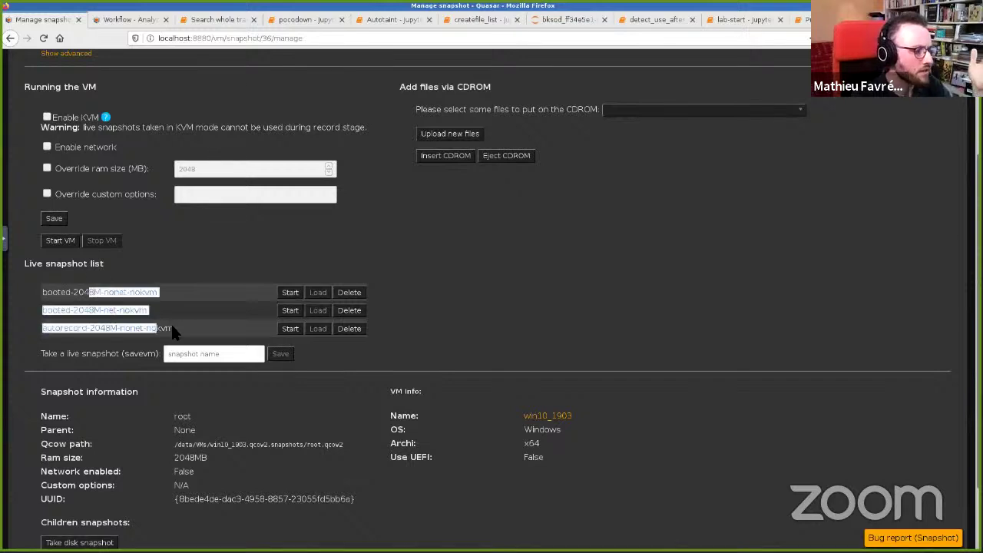
left_click(178, 325)
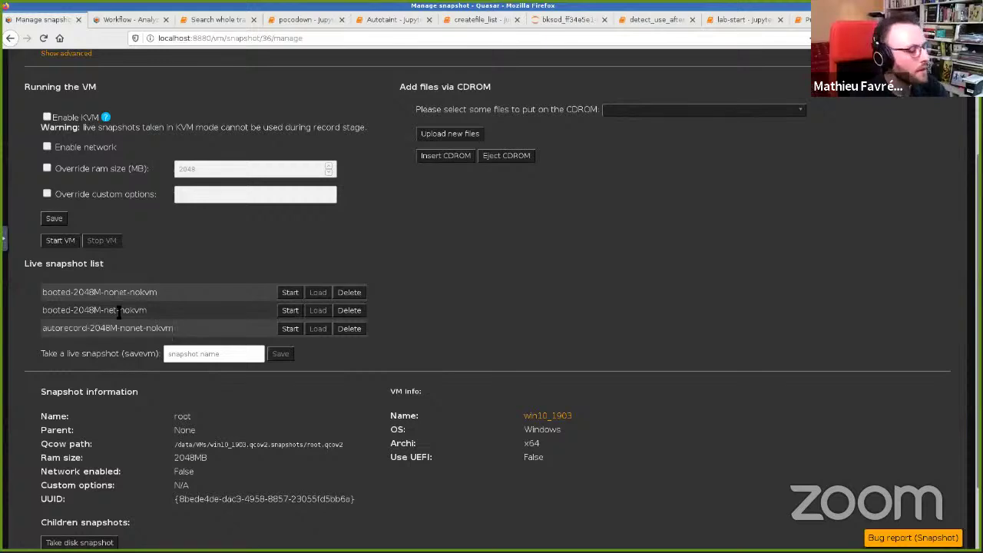
scroll(262, 438, "up", 3)
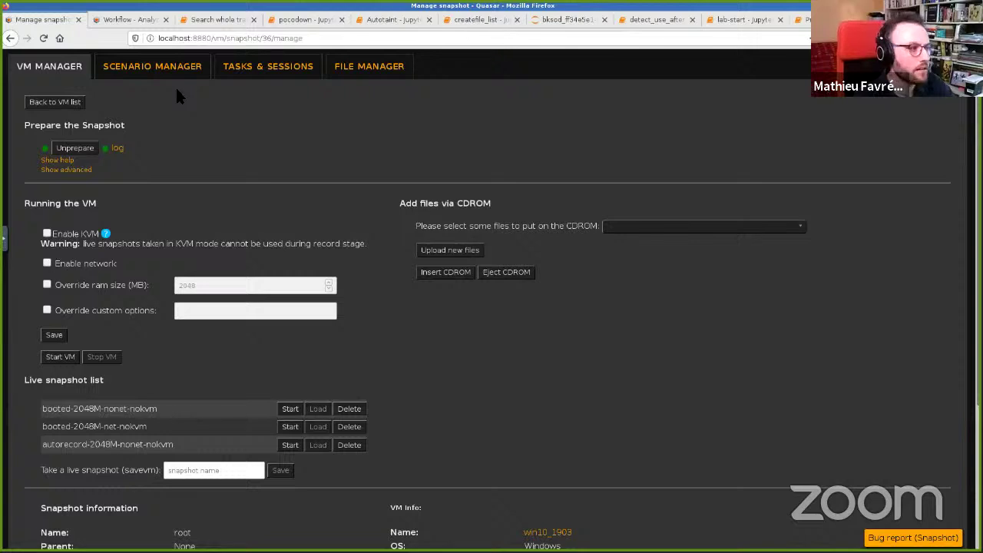
Create a new scenario named "test" based on the root snapshot
left_click(163, 68)
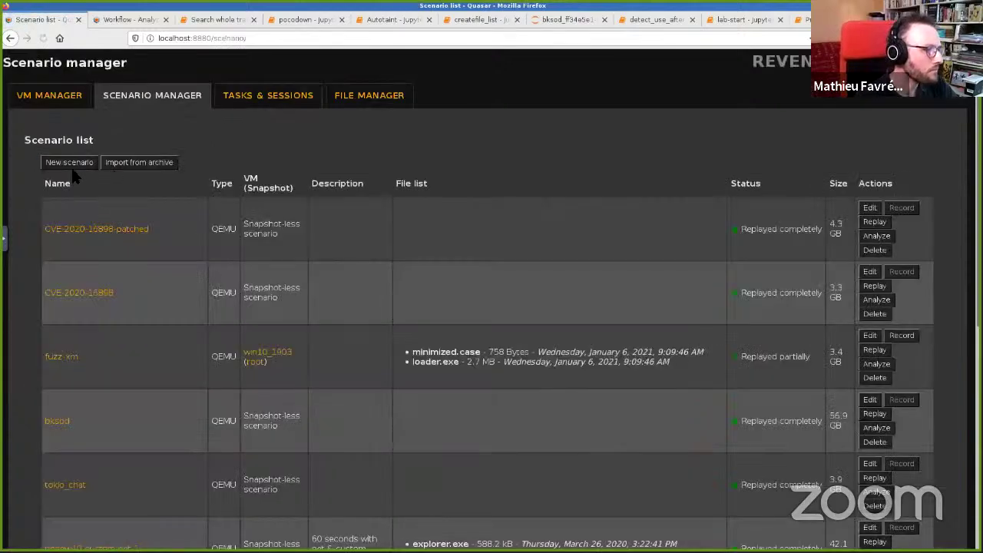
left_click(69, 162)
left_click(154, 194)
type("test")
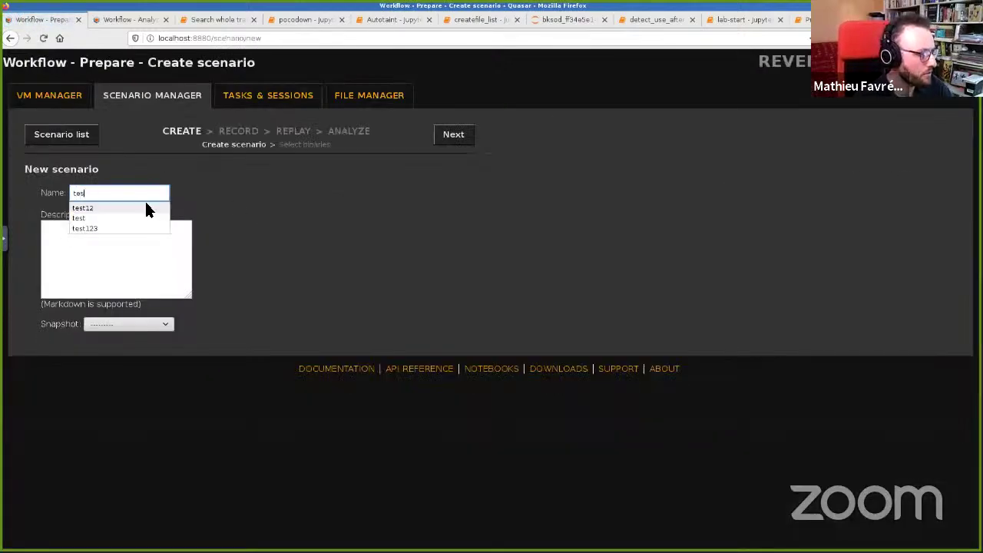
left_click(124, 326)
left_click(123, 360)
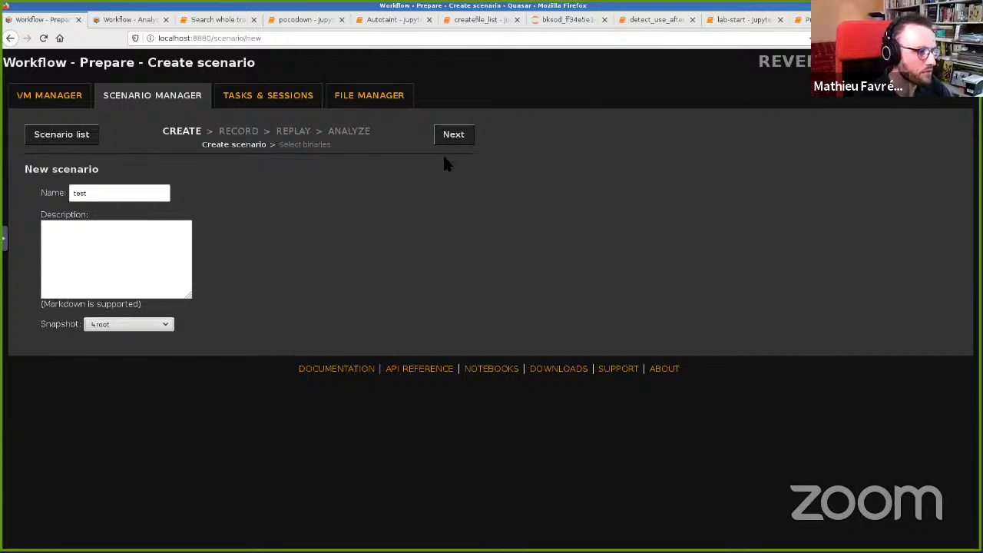
left_click(454, 134)
Select poc1.dll from March 11, 2020 as the file for the test scenario
left_click(331, 192)
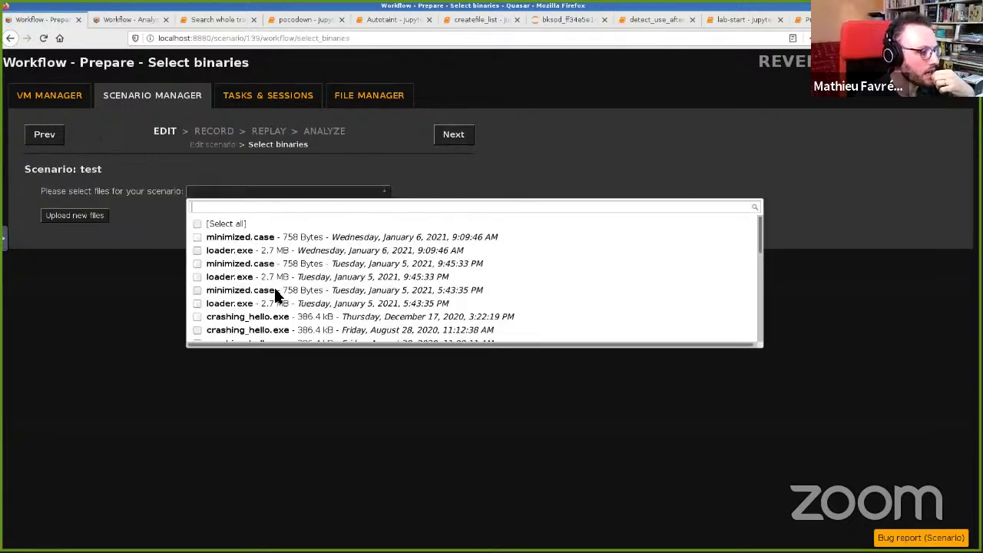
scroll(246, 280, "down", 4)
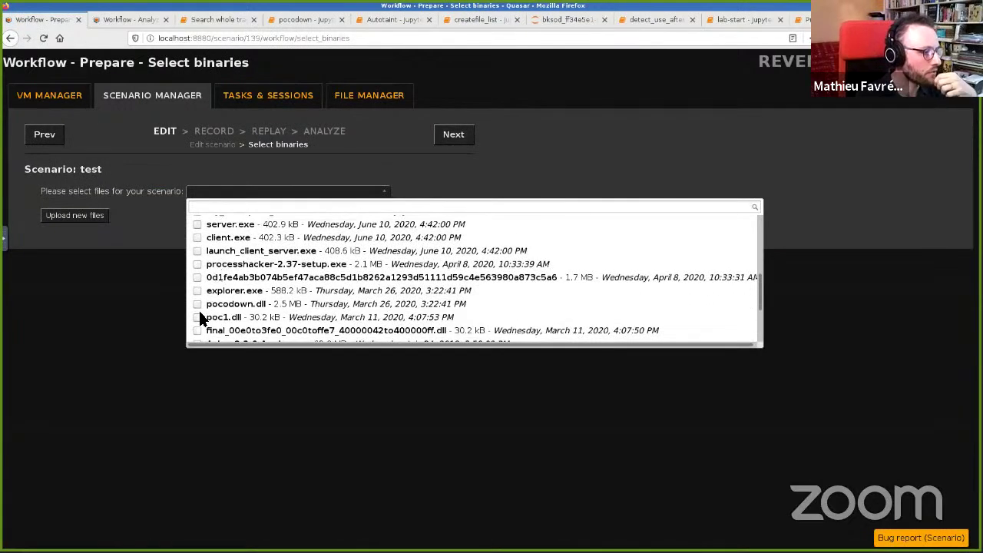
left_click(199, 317)
left_click(496, 170)
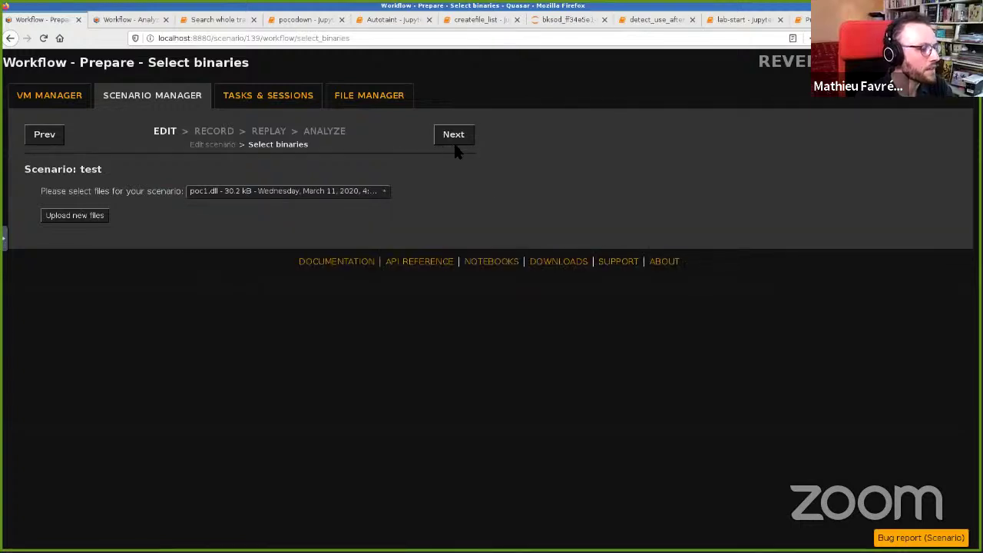
In the Record stage, start the VM from the booted-2048M-nonet-nokvm live snapshot and insert the scenario CDROM
left_click(453, 139)
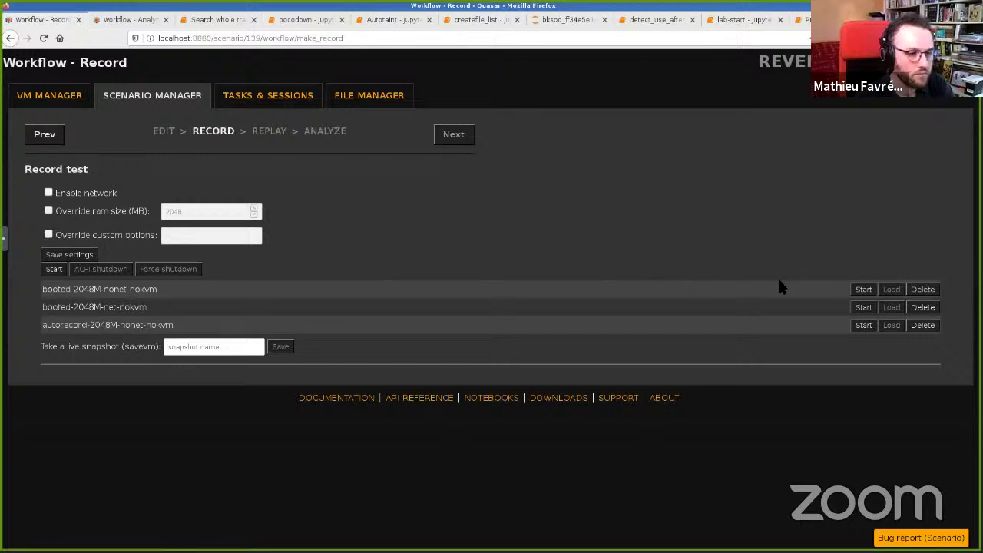
left_click(863, 289)
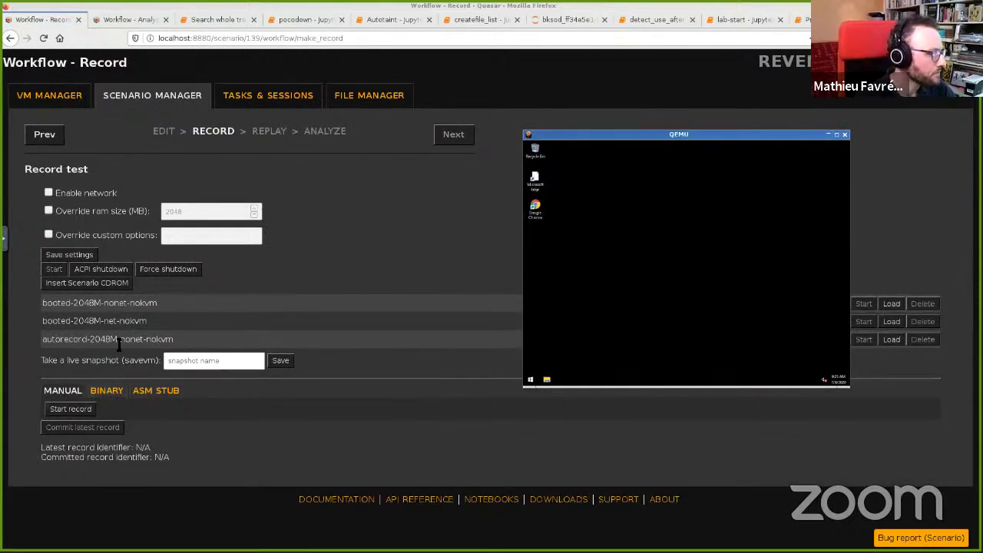
left_click(87, 282)
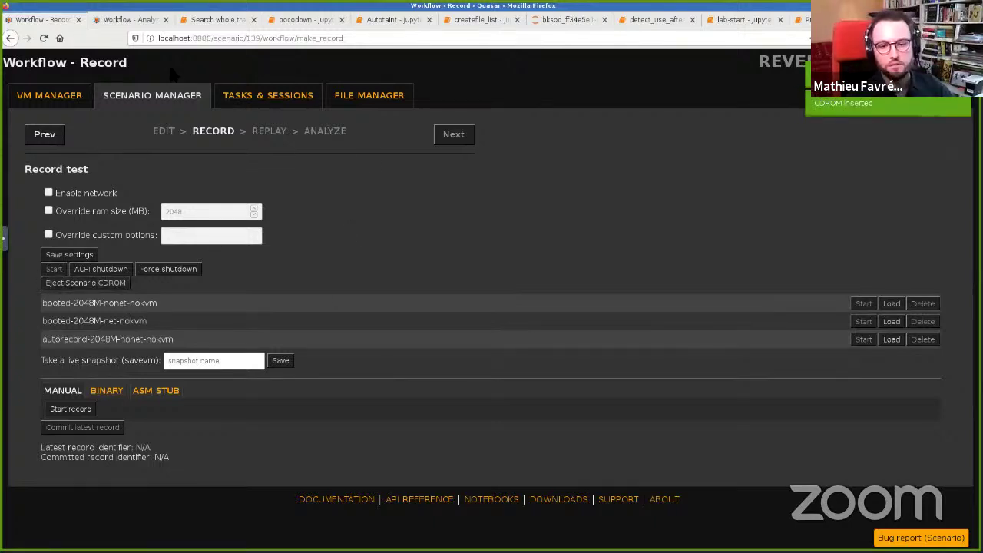
Switch to the QEMU window, open the CD drive holding poc1.dll in the guest's File Explorer, and release the mouse grab
key("alt+Tab")
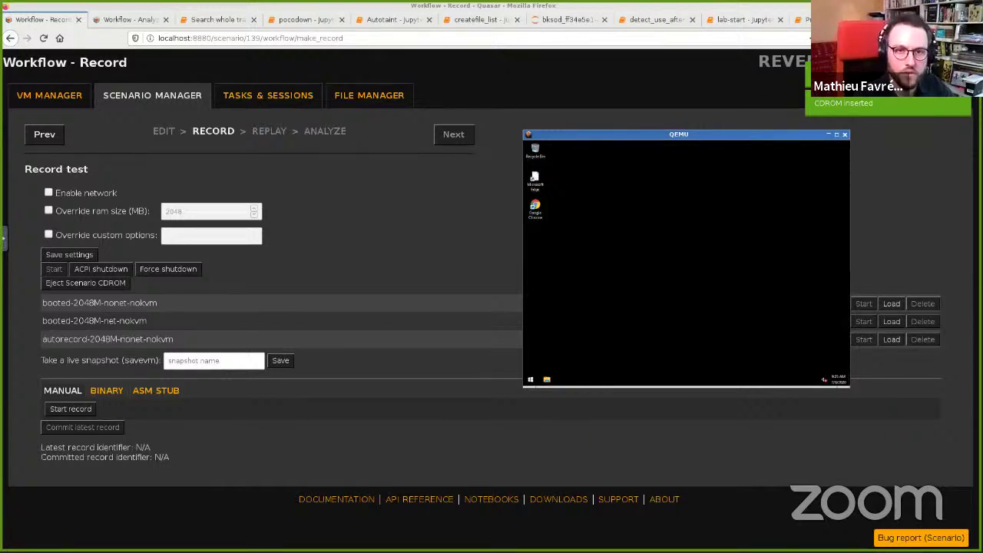
left_click(641, 245)
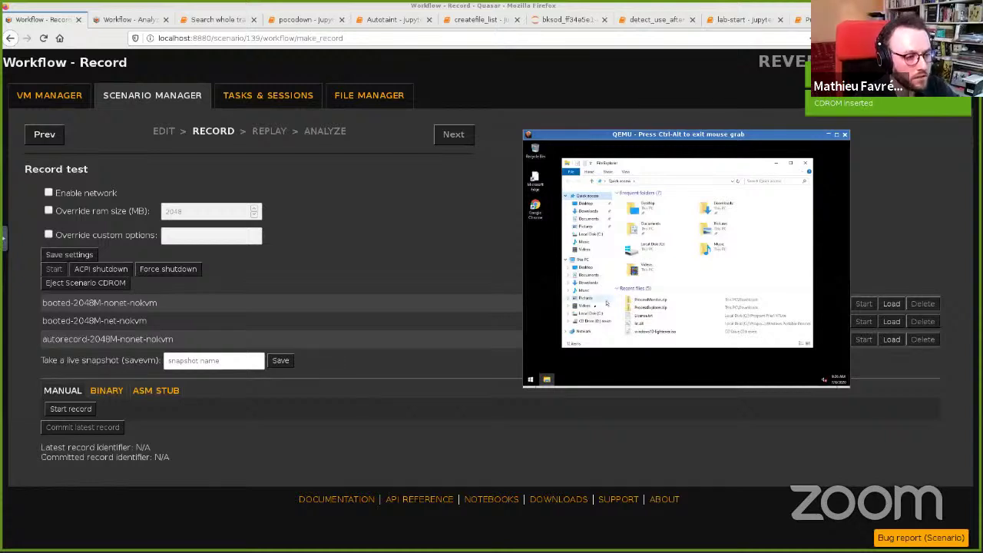
left_click(595, 321)
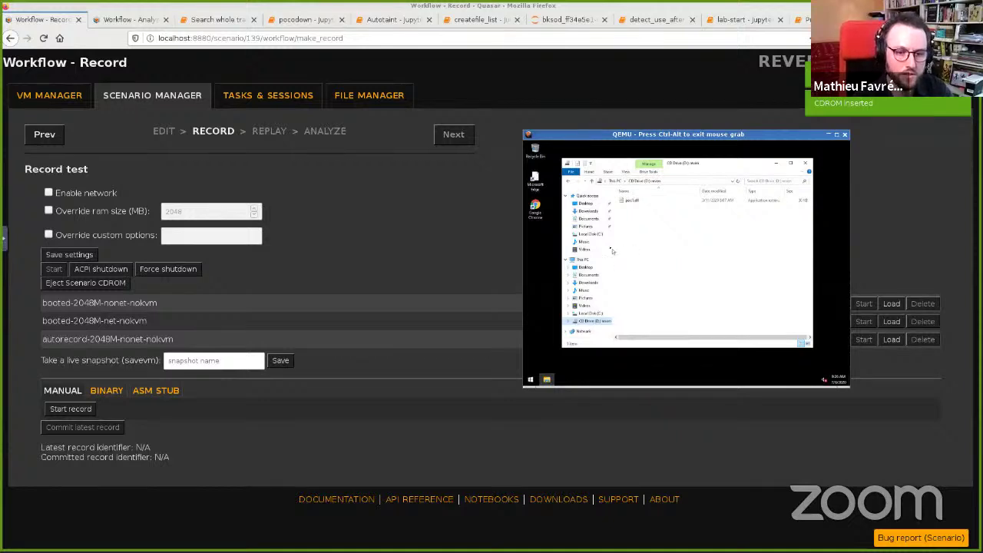
key("ctrl+alt")
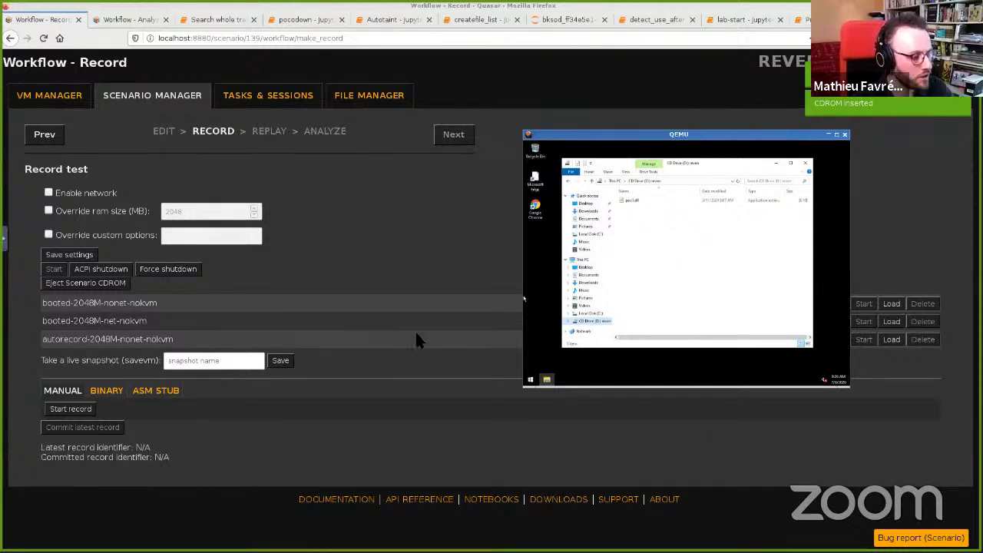
Start a manual record of the VM, trigger the guest crash with poc1.dll, and stop the record
left_click(76, 409)
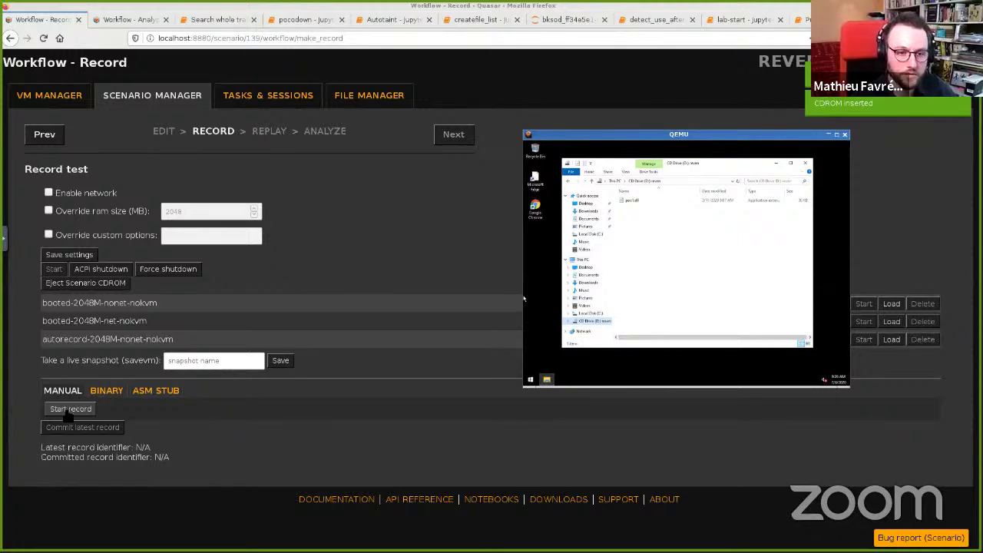
left_click(68, 413)
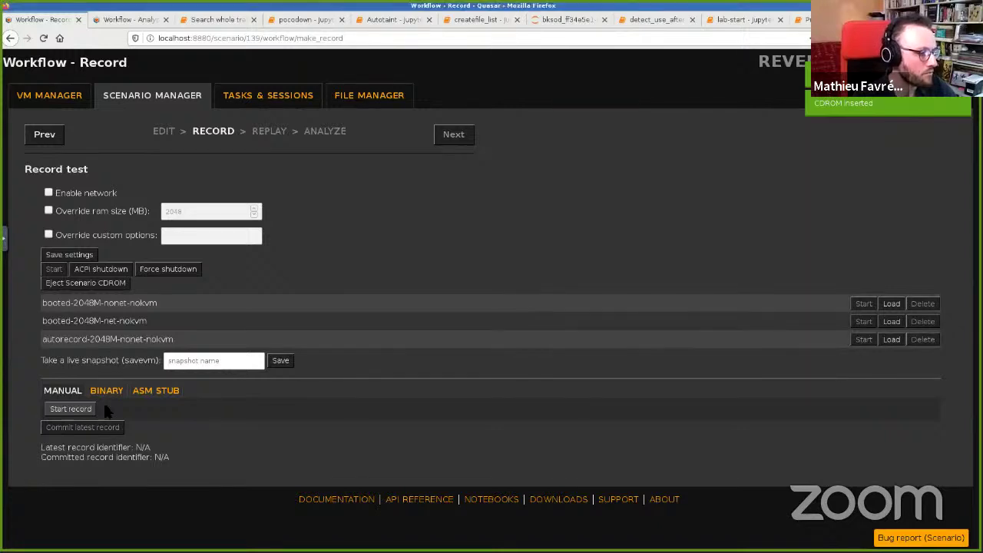
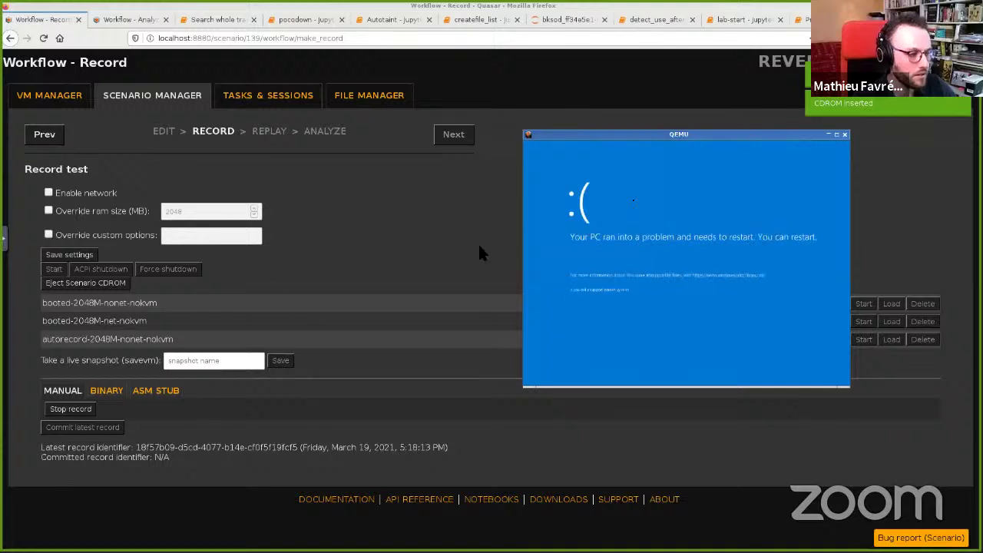
left_click(67, 407)
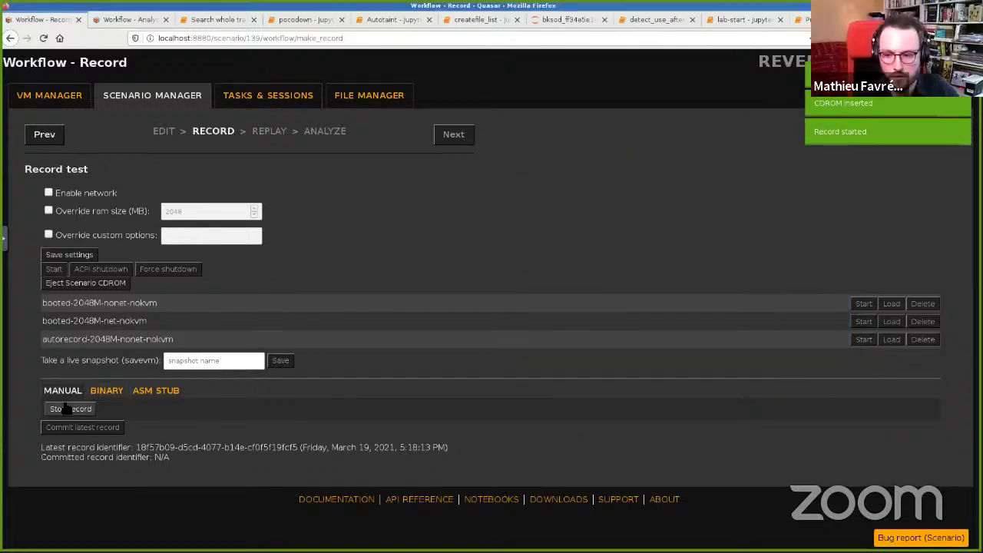
left_click(67, 408)
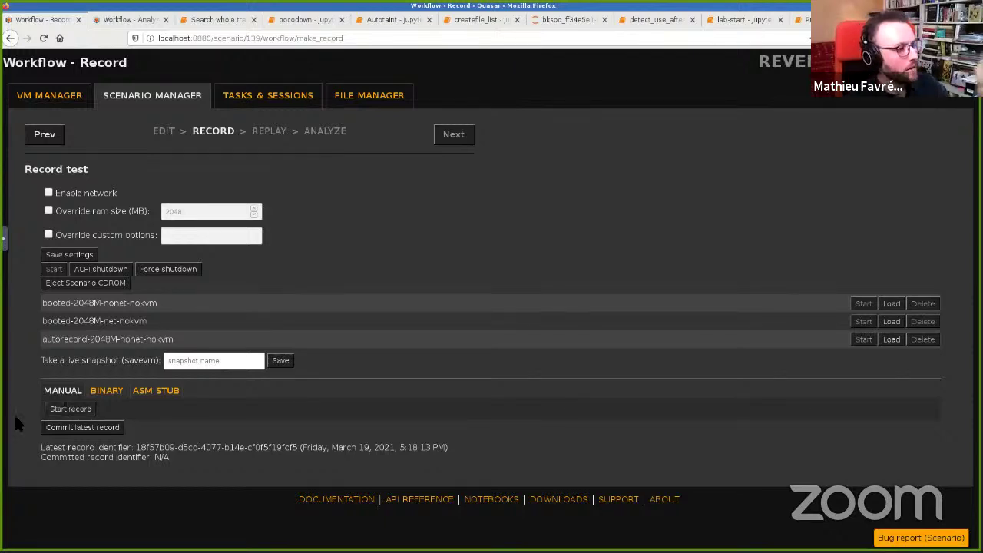
Commit the latest record and proceed to the Replay stage of the test scenario
left_click(84, 427)
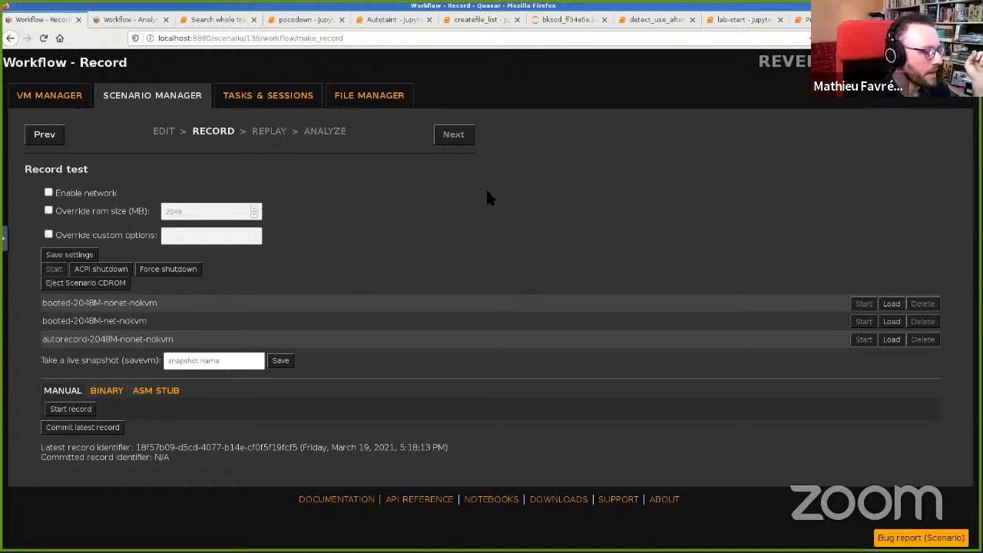
left_click(453, 136)
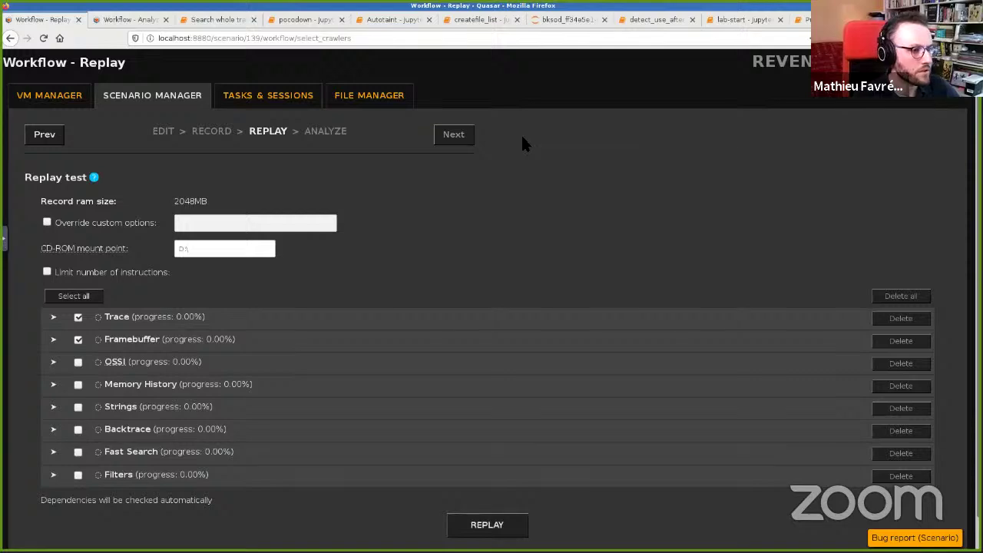
Switch to the Axion window with the CVE-2019-1347_peparsercrash trace and step through the first KxIsrLinkage instructions
key("ctrl+alt+Right")
key("ctrl+alt+Right")
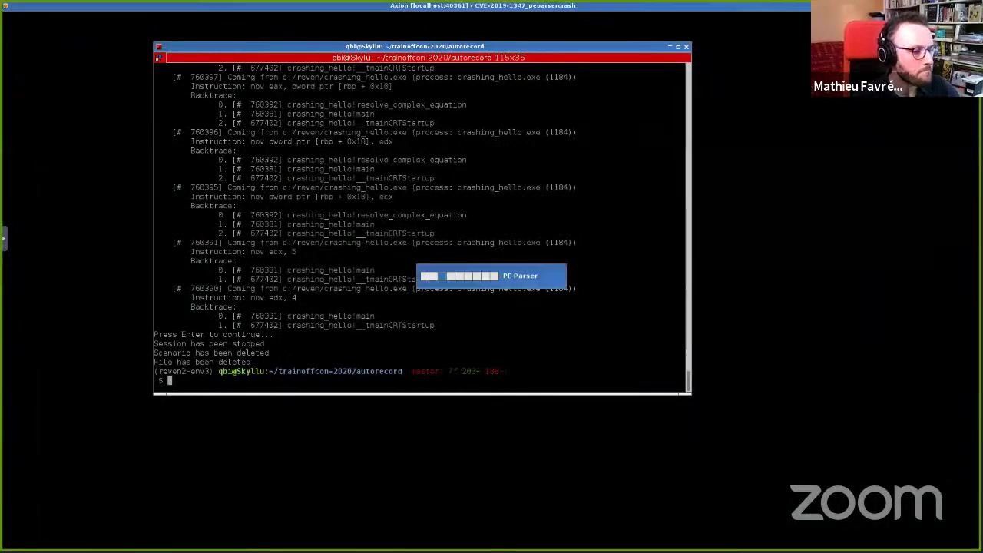
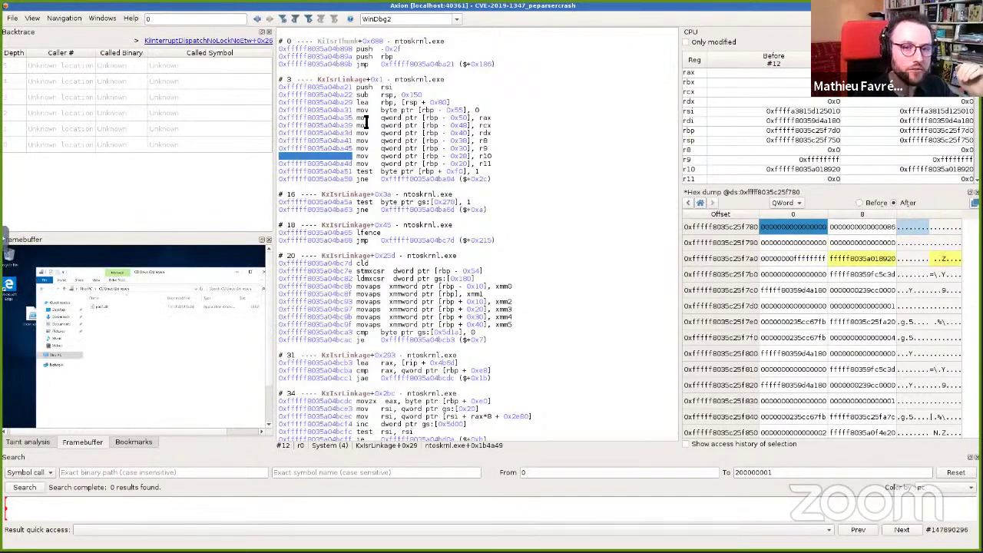
key("Down")
key("Down")
key("Up")
key("Up")
key("Up")
key("Up")
key("Up")
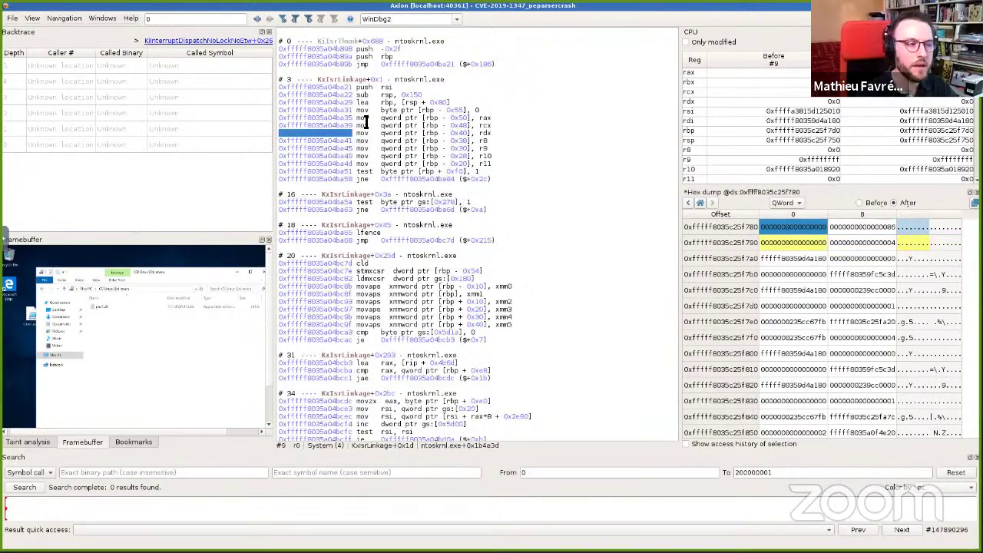
Examine the jump from KiIsrThunk into KxIsrLinkage and the call from KiInterruptDispatchNoLockNoEtw in the trace
left_click(352, 64)
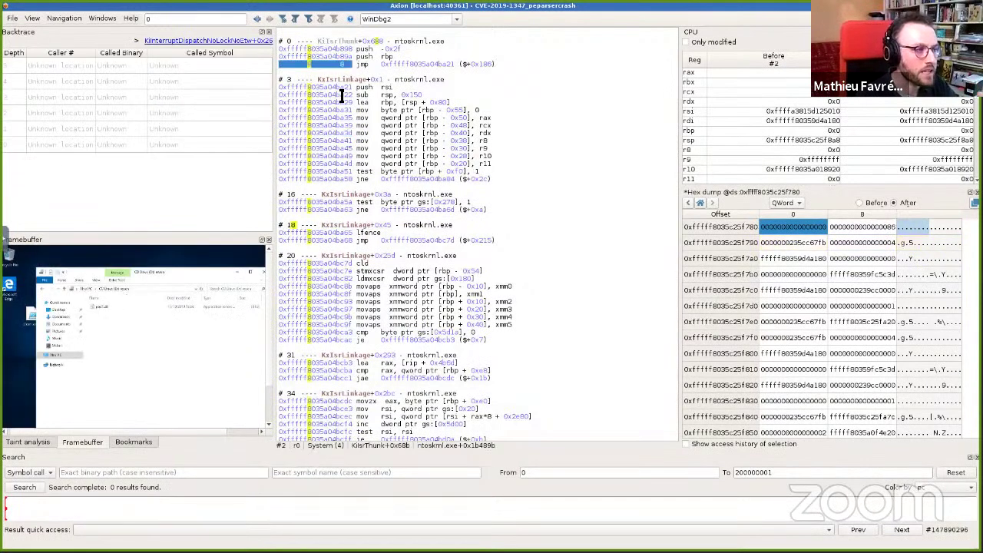
left_click(348, 85)
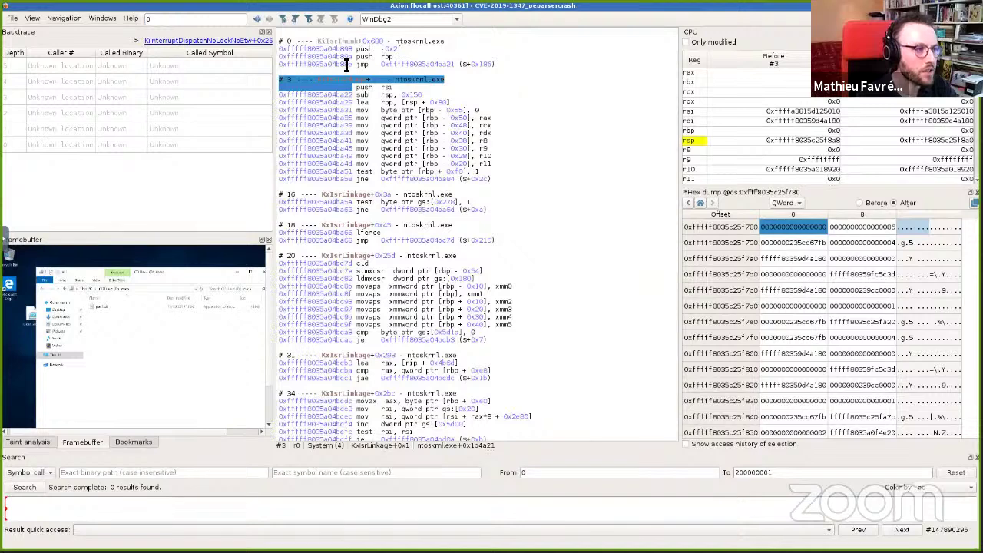
left_click(347, 65)
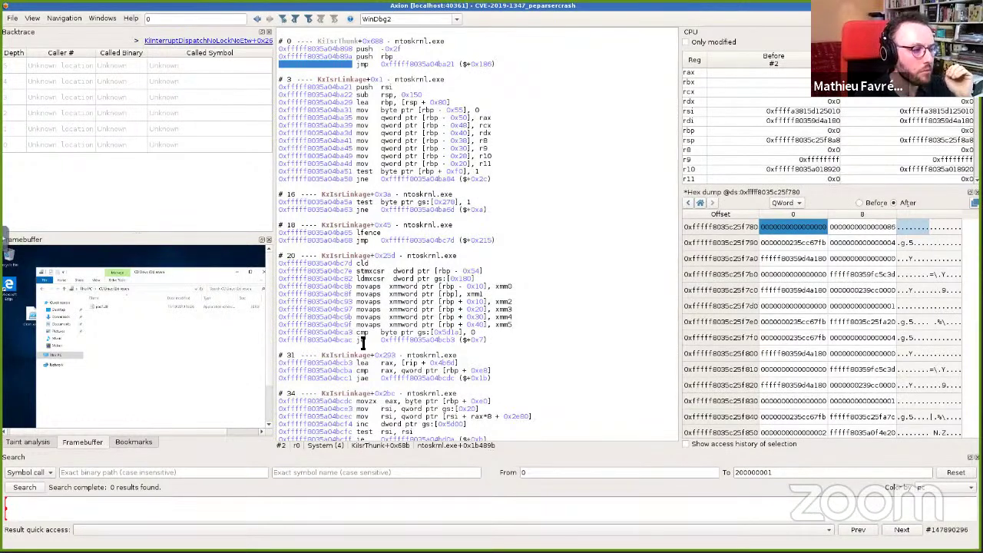
scroll(377, 321, "down", 3)
scroll(377, 322, "down", 10)
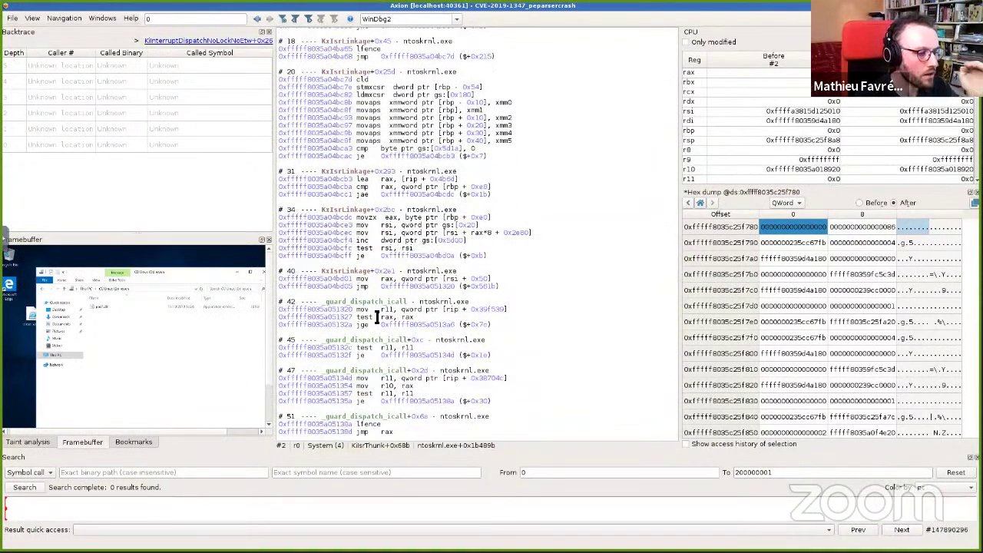
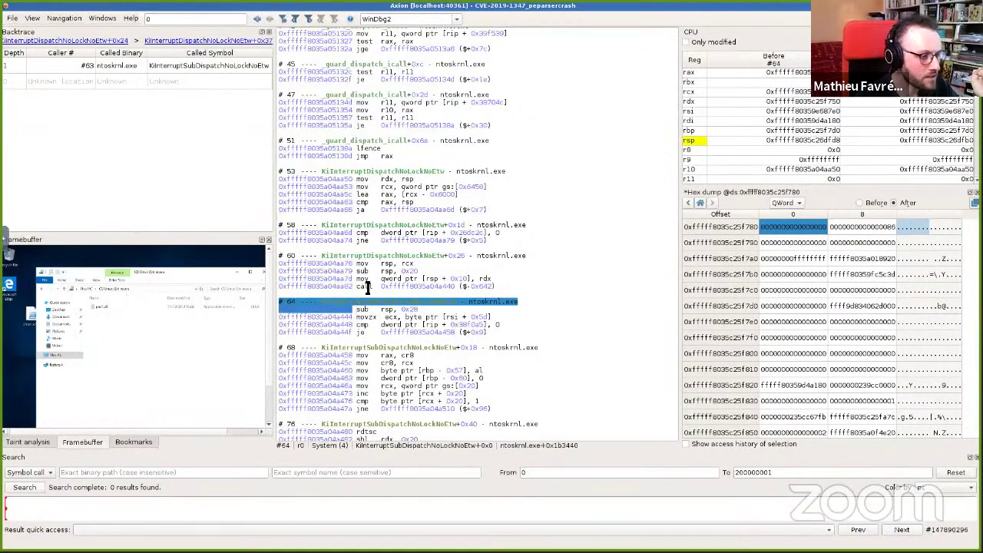
left_click(369, 287)
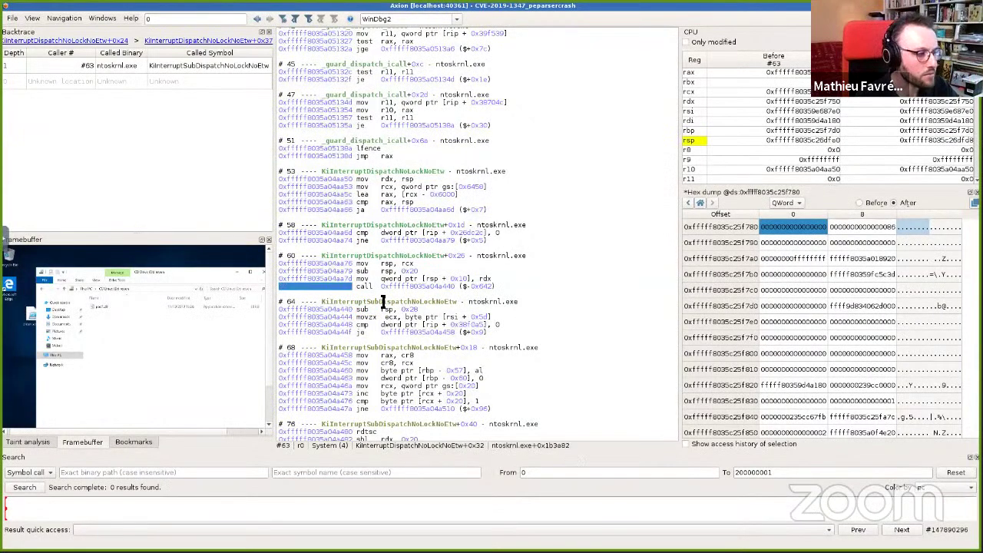
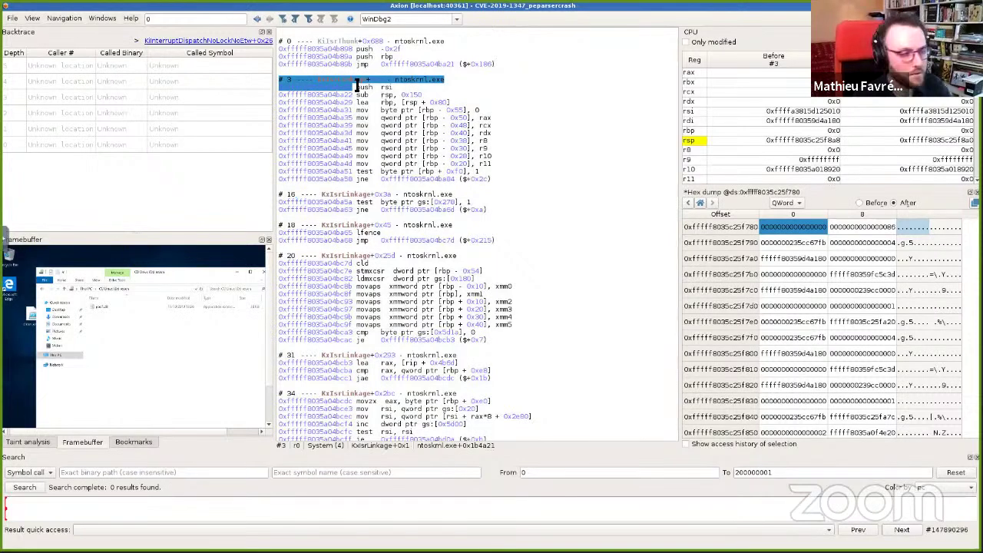
Select the KxIsrLinkage write to byte ptr [rbp - 0x55], then detach the Framebuffer view, dock it back and show it
left_click(347, 111)
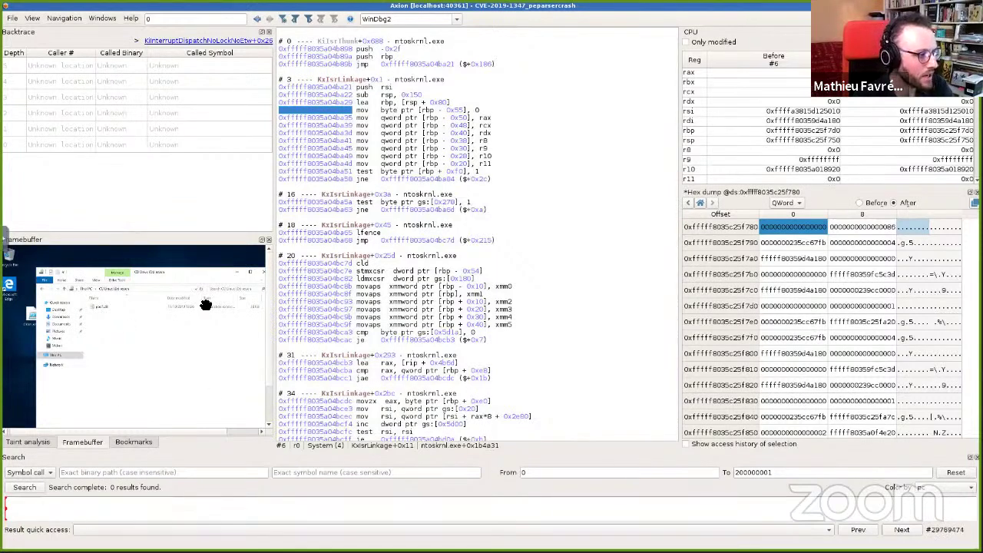
left_click(261, 242)
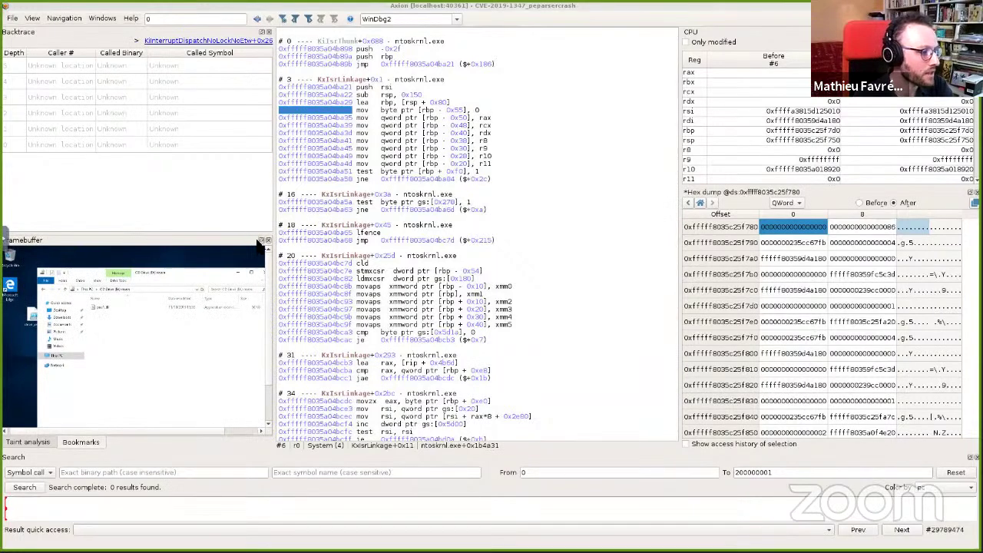
left_click(261, 240)
left_click(85, 442)
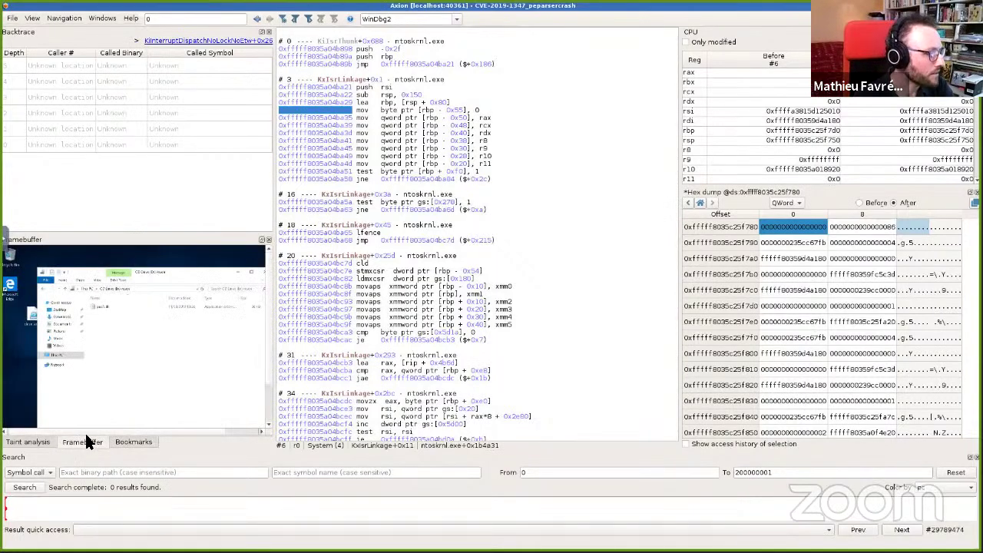
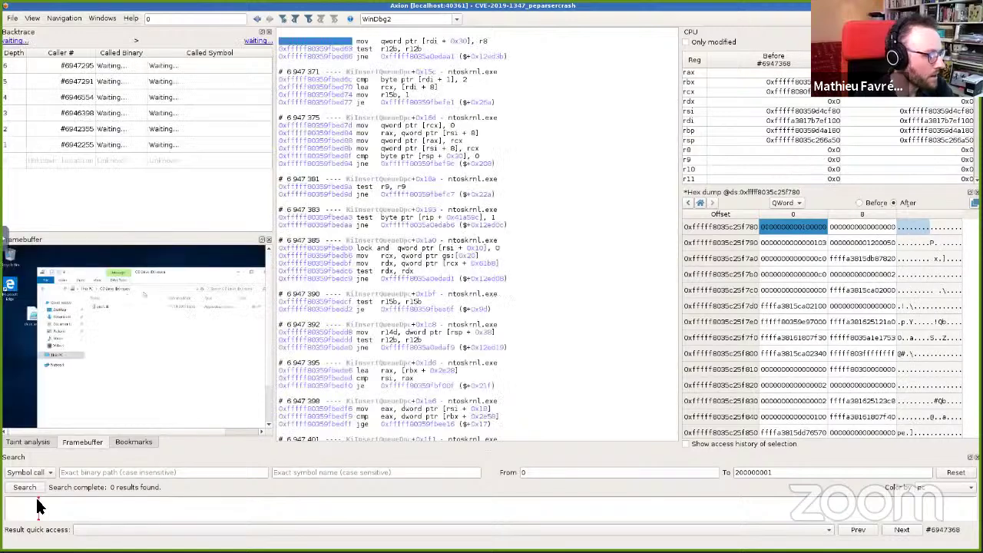
Jump forward through successive points of the trace timeline to follow the guest display up to the blue screen
left_click(174, 510)
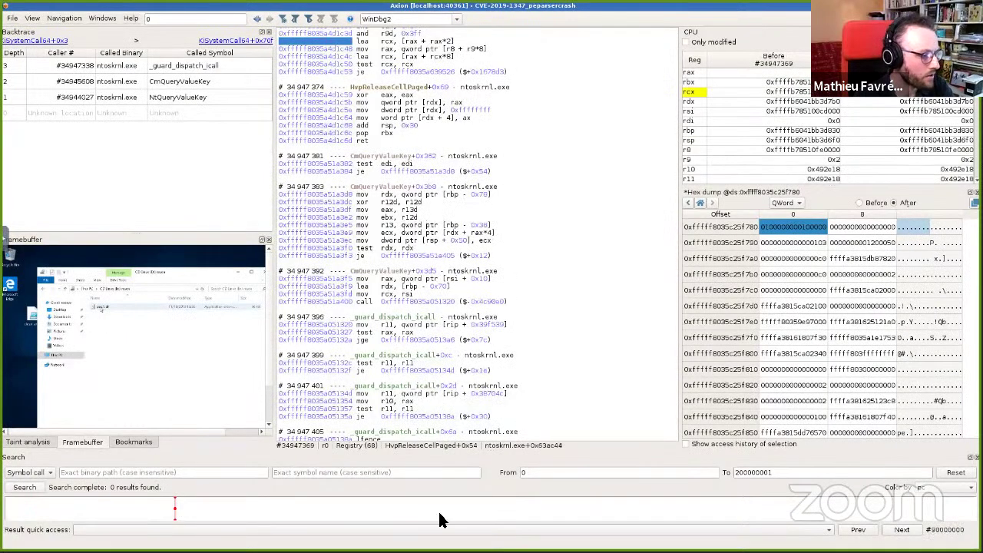
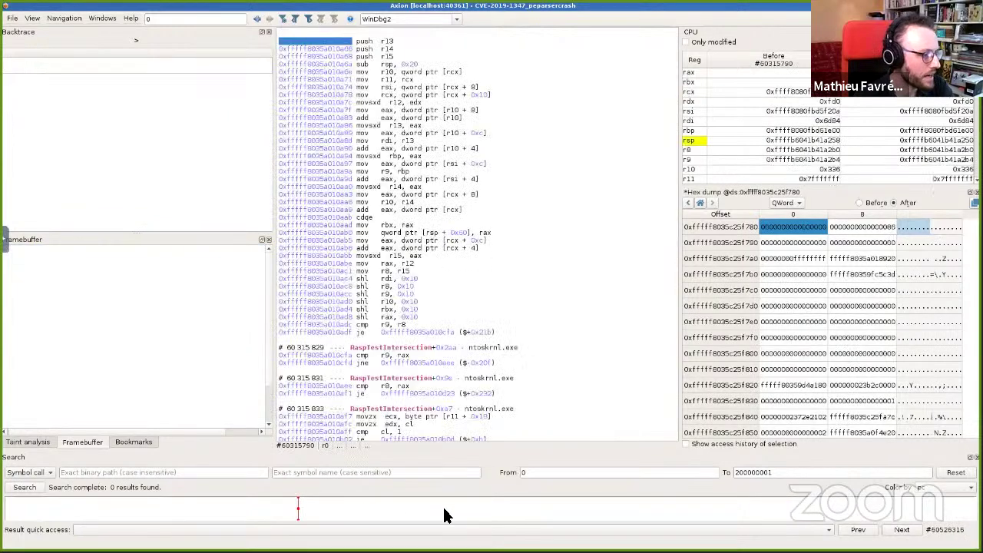
left_click(445, 514)
left_click(593, 506)
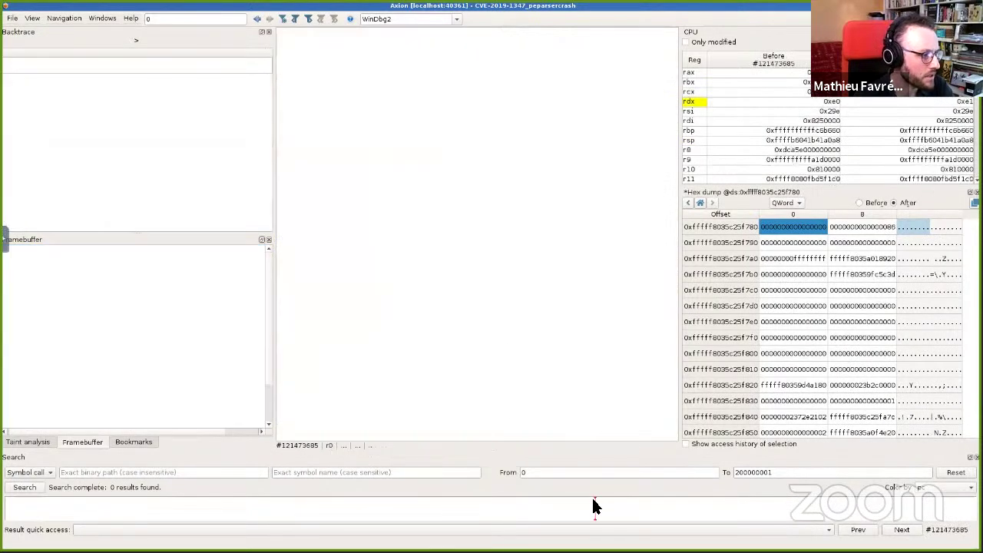
left_click(714, 507)
left_click(807, 507)
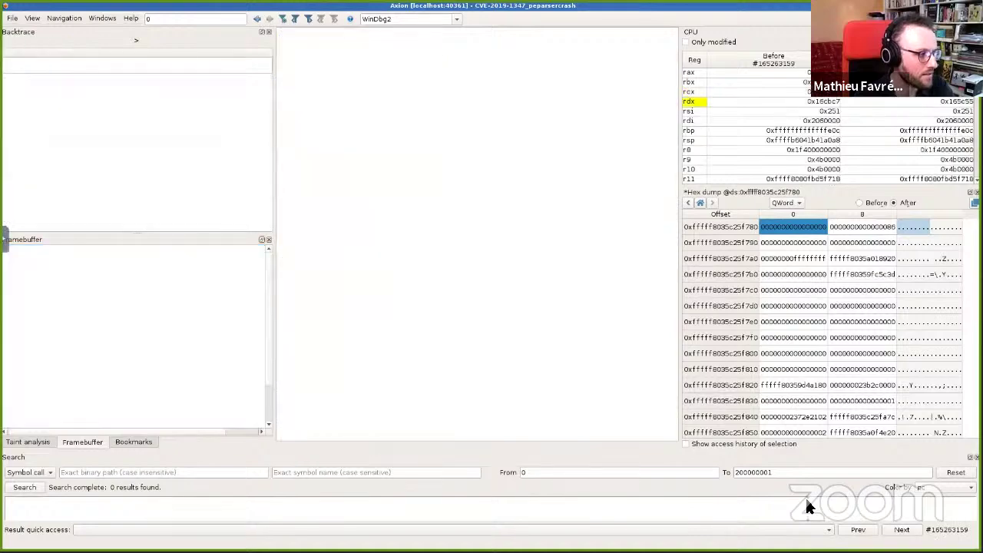
left_click(869, 507)
left_click(907, 507)
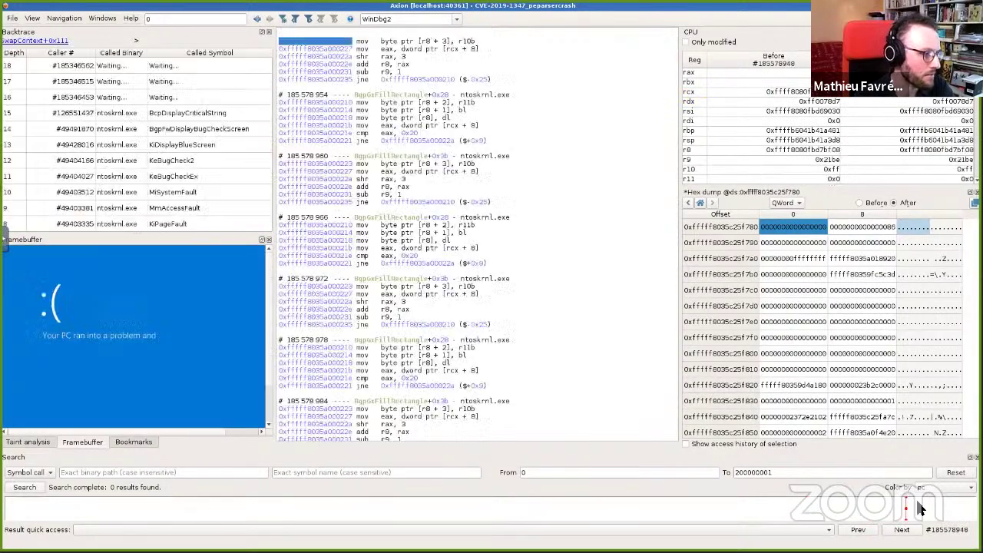
left_click(930, 509)
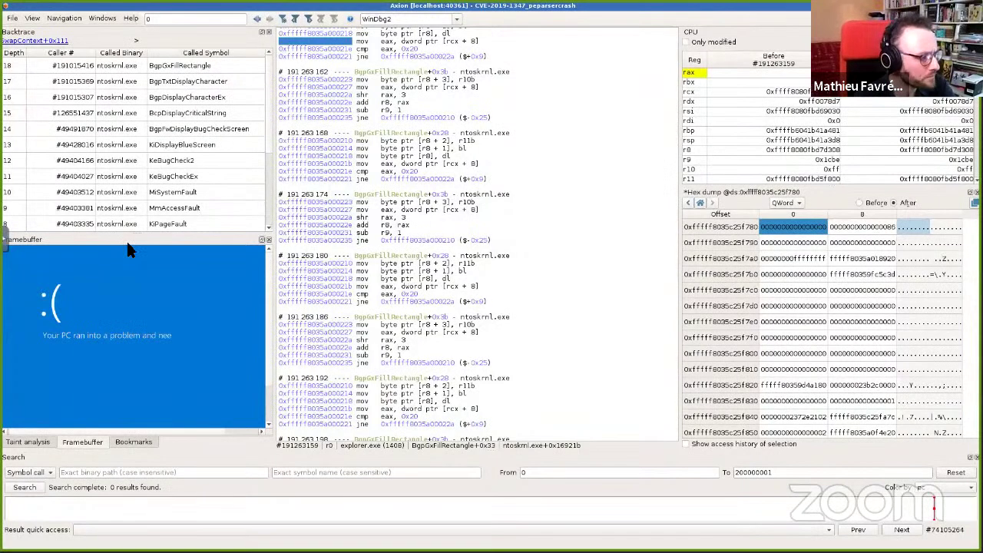
Go slightly back on the timeline, select the BgpGxFillRectangle block at #182315813 and review its whole backtrace
left_click(891, 507)
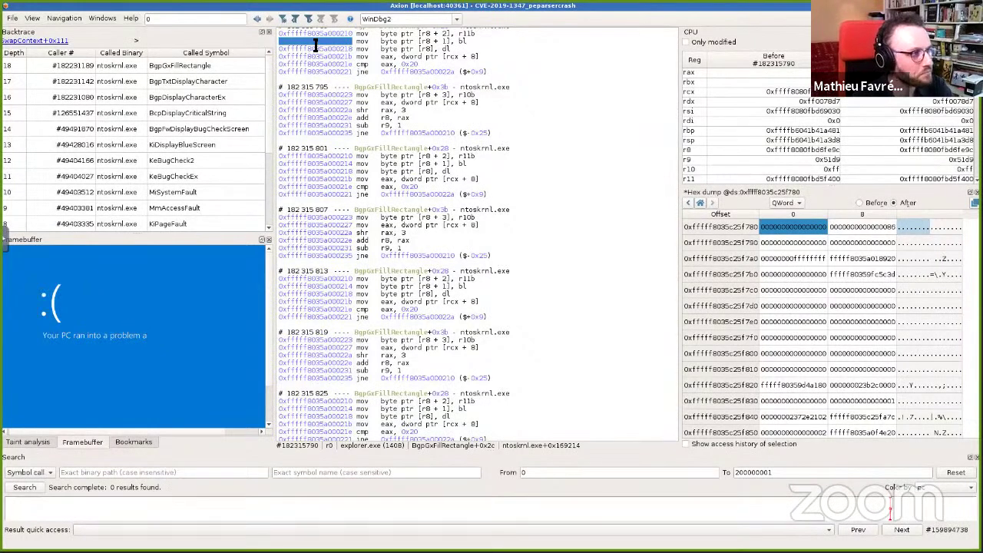
left_click(197, 24)
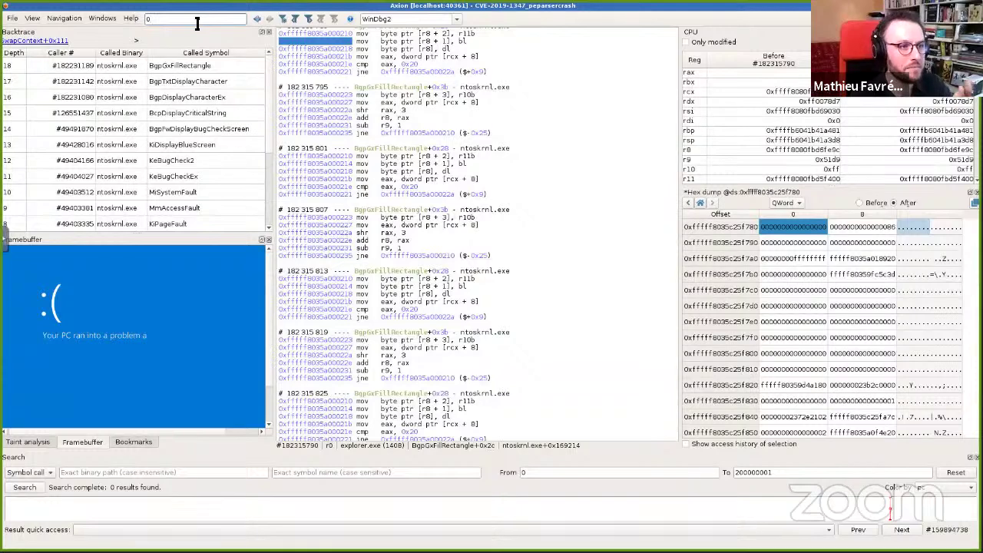
left_click(288, 271)
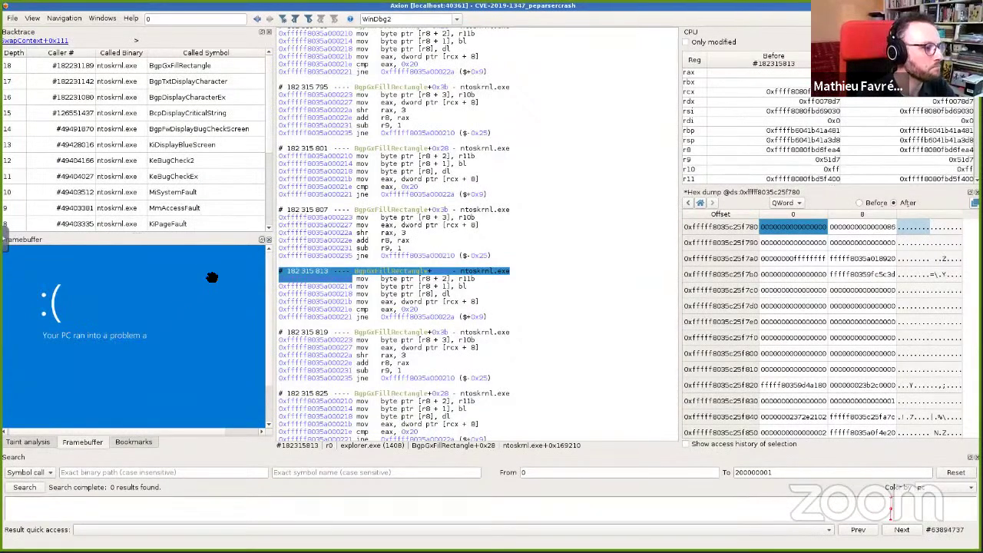
scroll(269, 110, "down", 3)
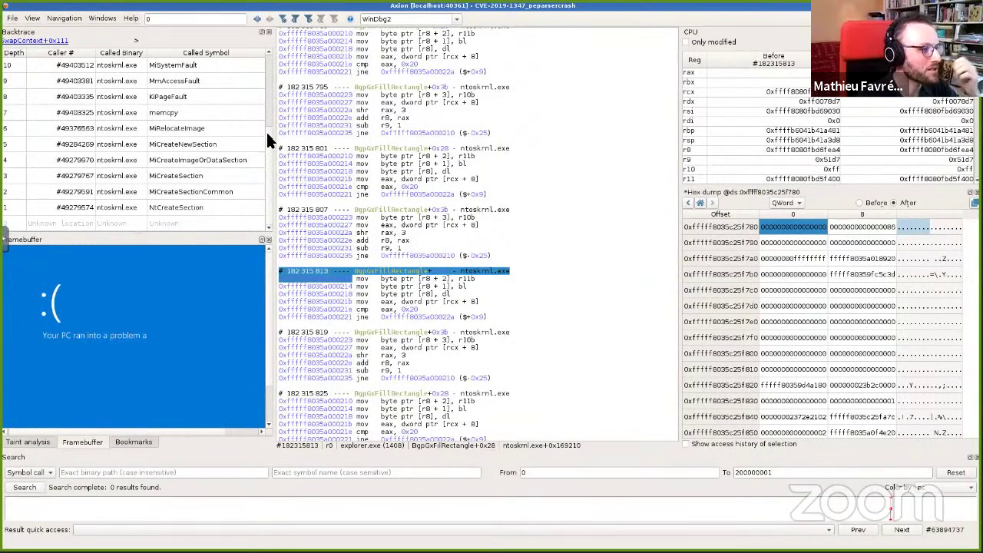
left_click_drag(269, 141, 275, 66)
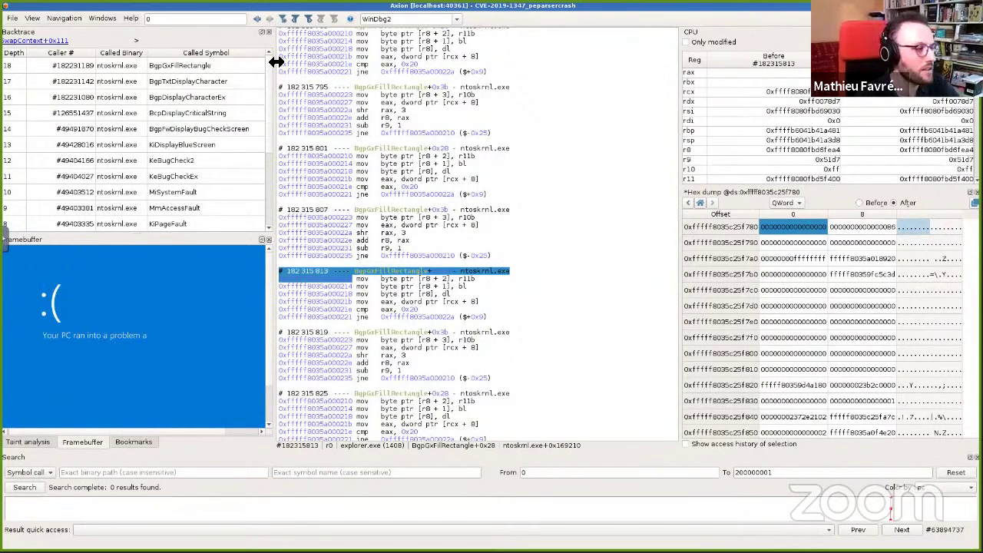
Go to the KeBugCheck2 call and on to the KeBugCheckEx call from the backtrace, then review the earlier callers
left_click(191, 165)
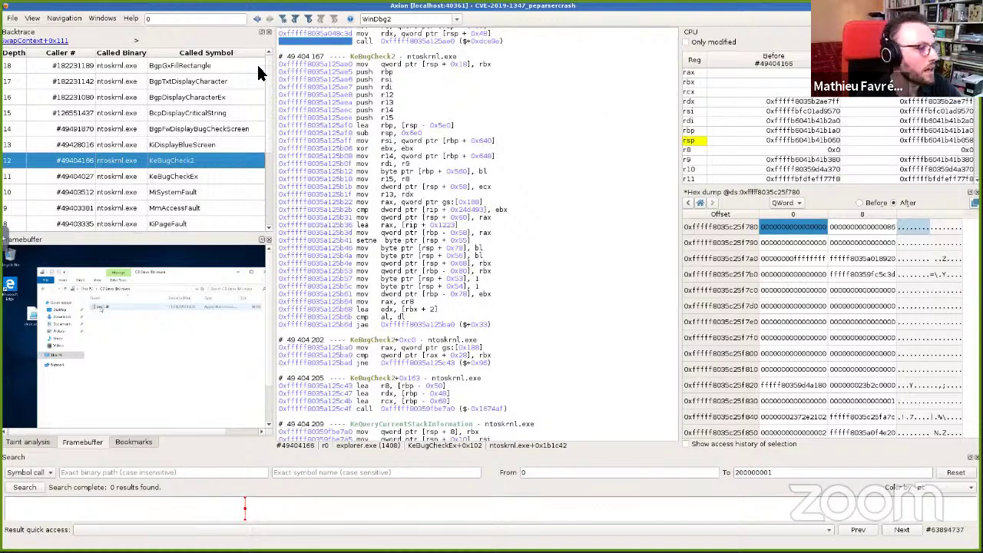
left_click(203, 178)
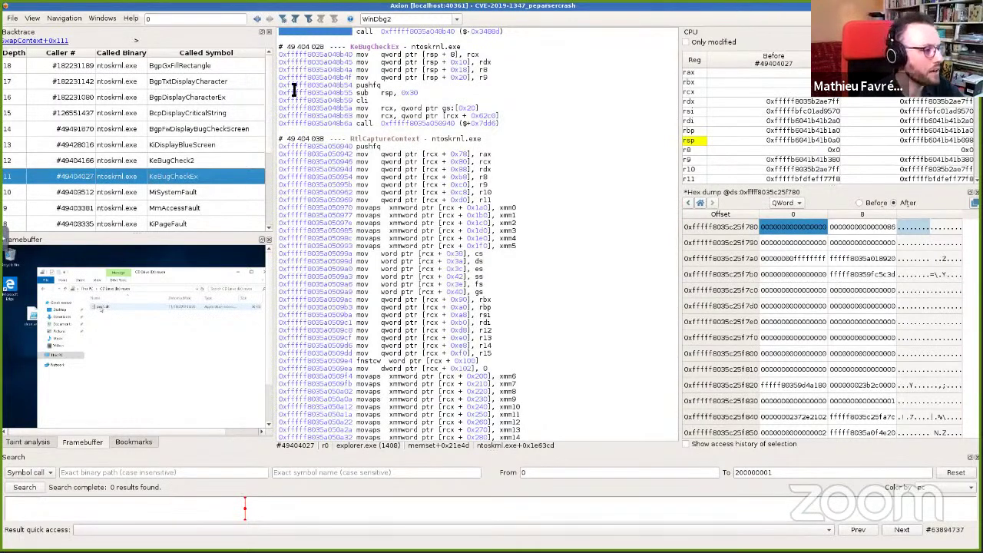
left_click_drag(268, 94, 268, 142)
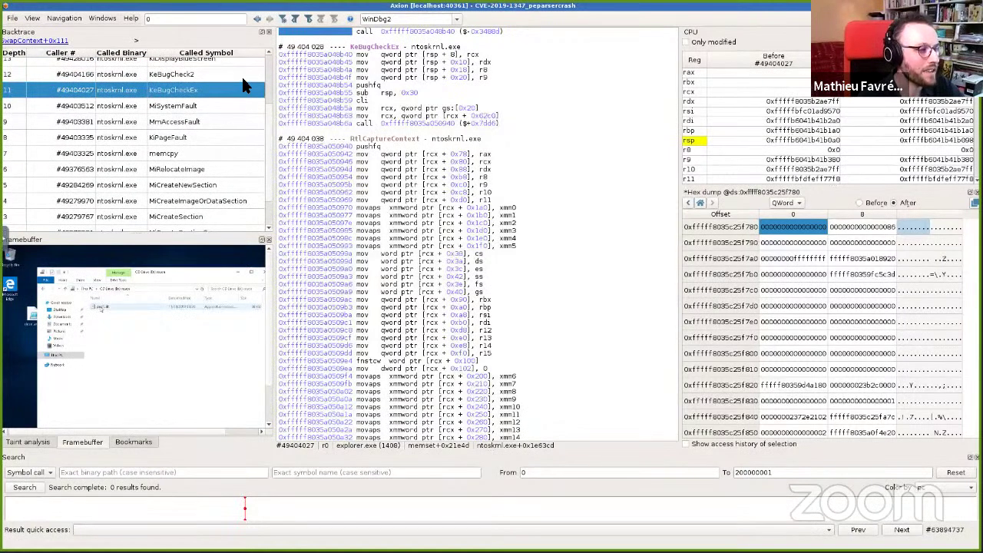
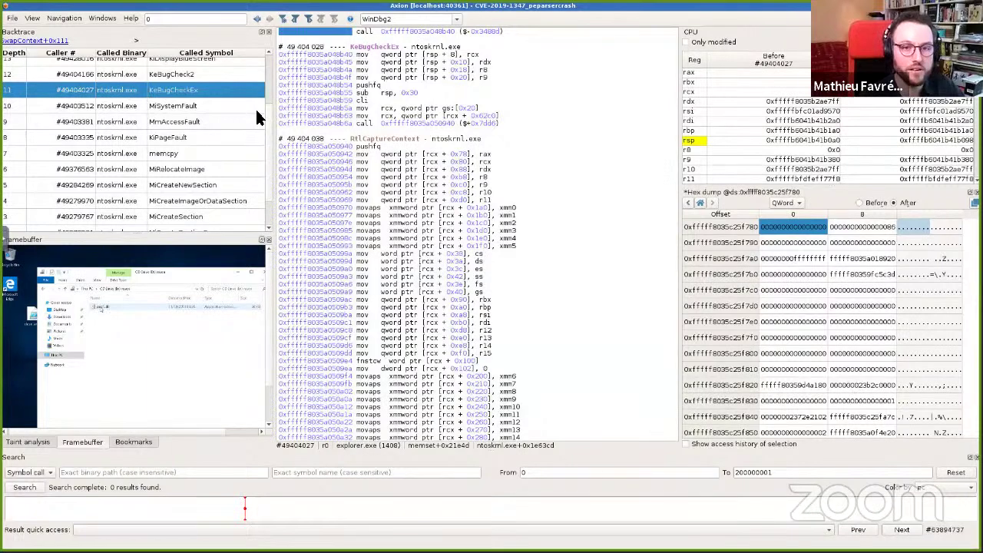
Go to the KiPageFault call from the backtrace and examine the faulting memcpy read of qword ptr [rcx + rdx]
left_click(196, 125)
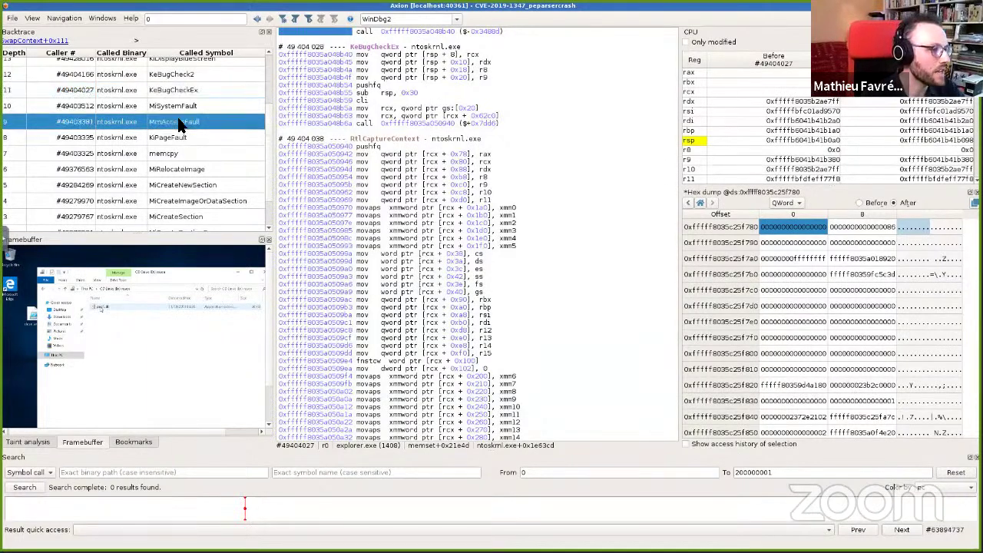
left_click(183, 138)
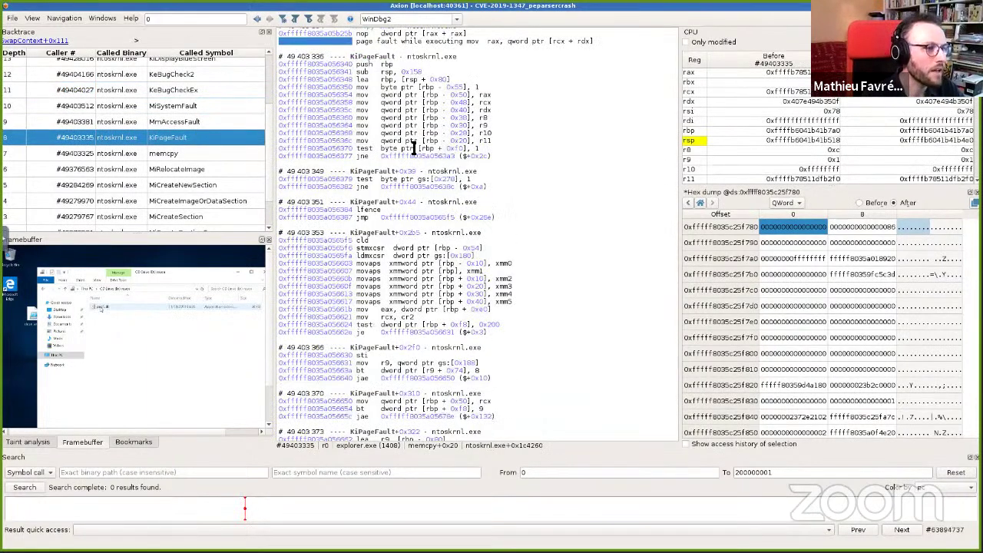
scroll(415, 147, "up", 5)
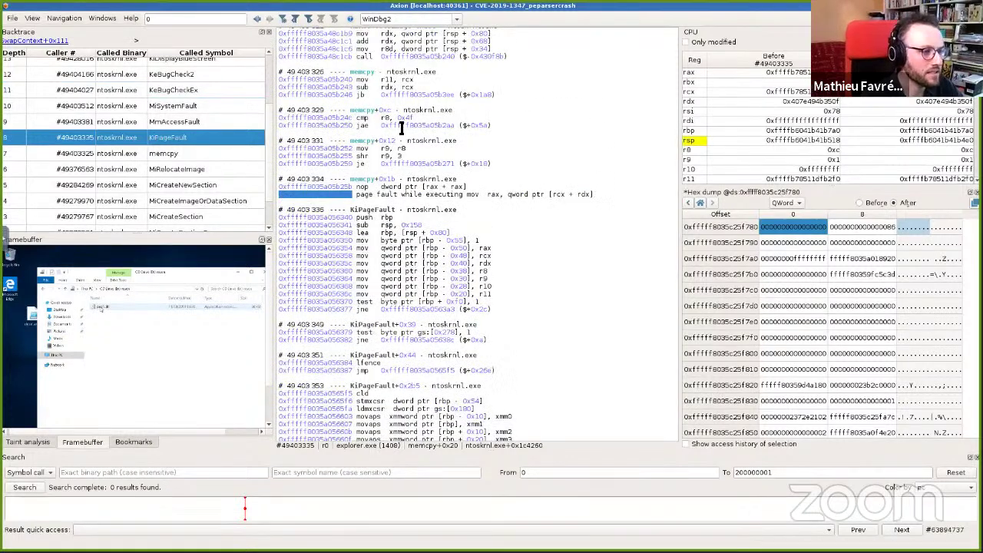
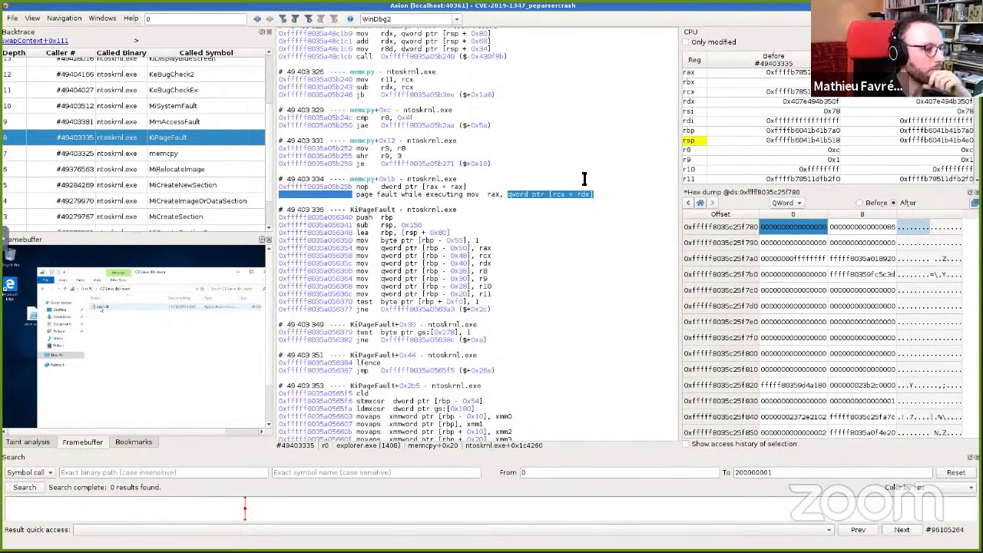
scroll(531, 180, "up", 2)
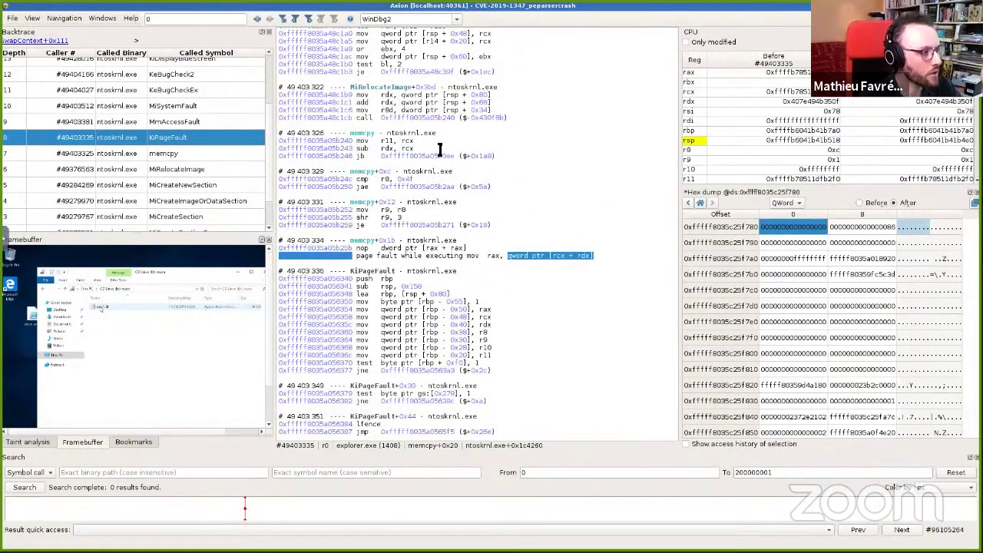
Search the trace for symbol calls to KeBugCheckEx in c:/windows/system32/ntoskrnl.exe
left_click(90, 473)
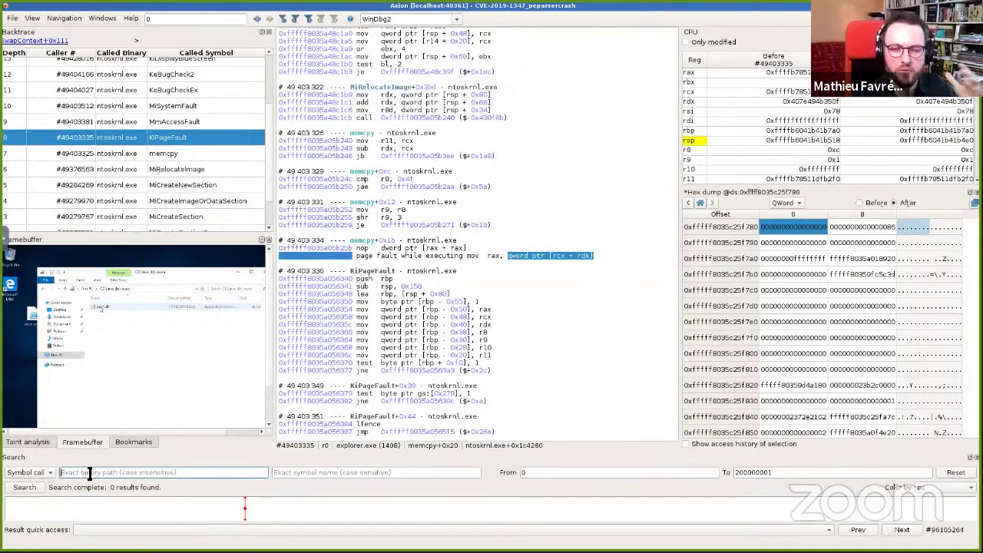
type("nto")
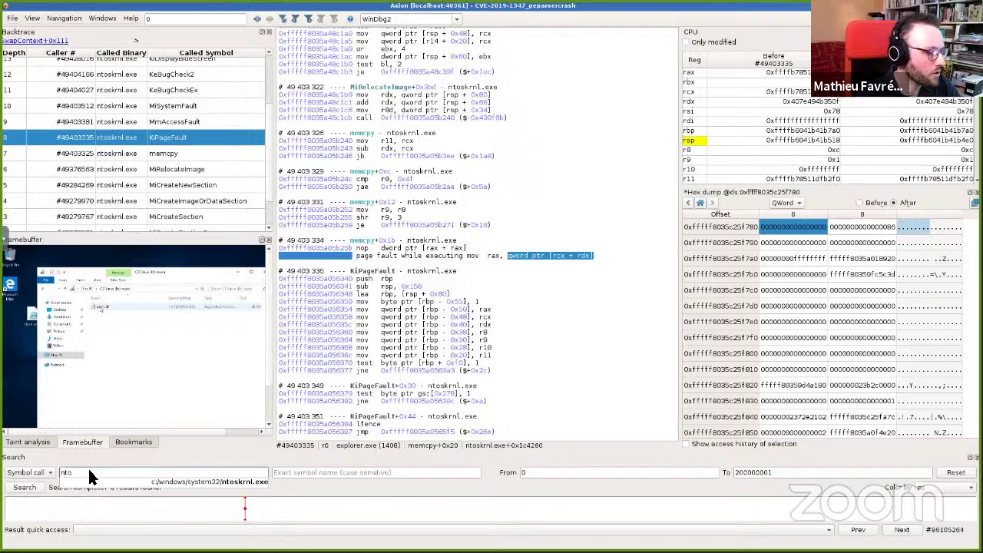
key("Down")
key("Tab")
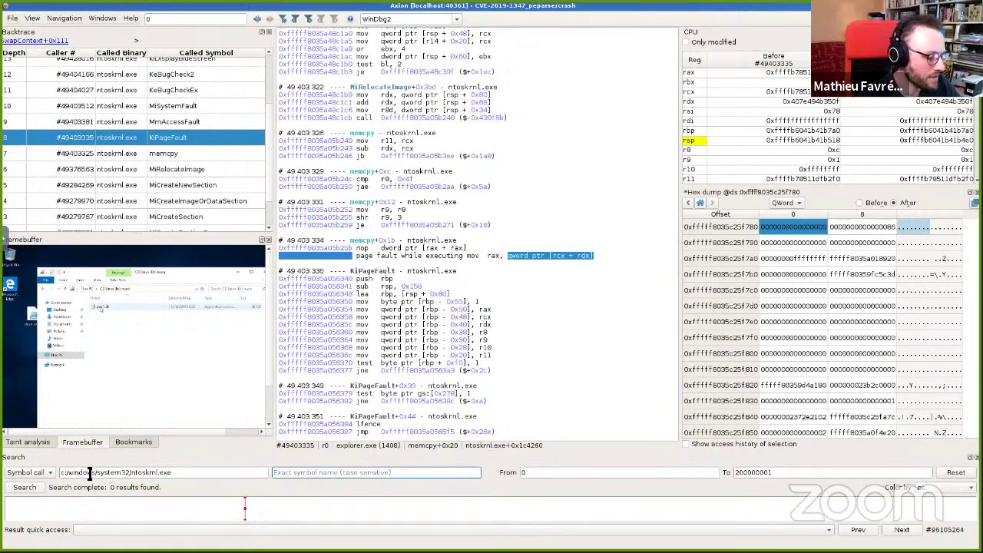
type("KeBug")
key("Down")
key("Down")
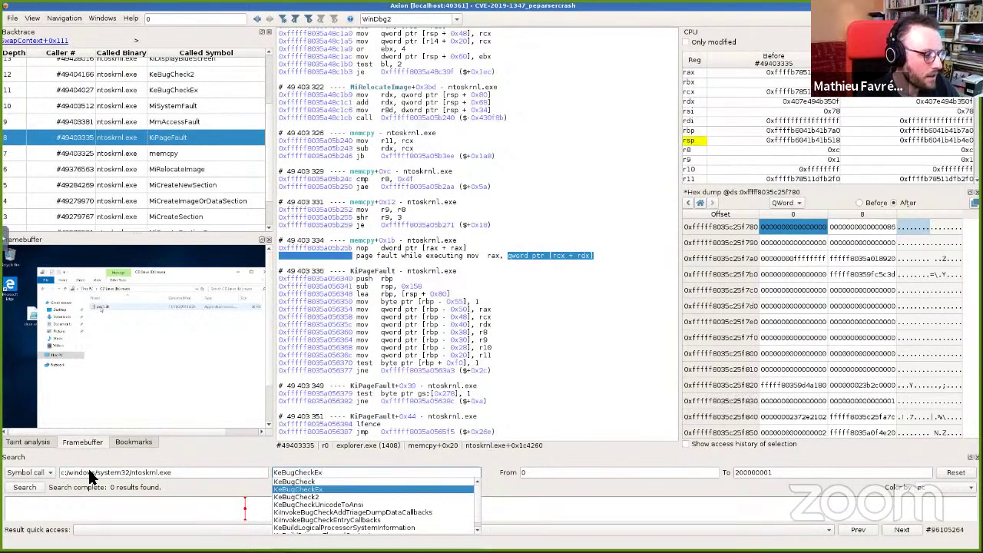
key("Return")
Jump to the KeBugCheckEx search result and view the instructions just before the call
left_click(275, 513)
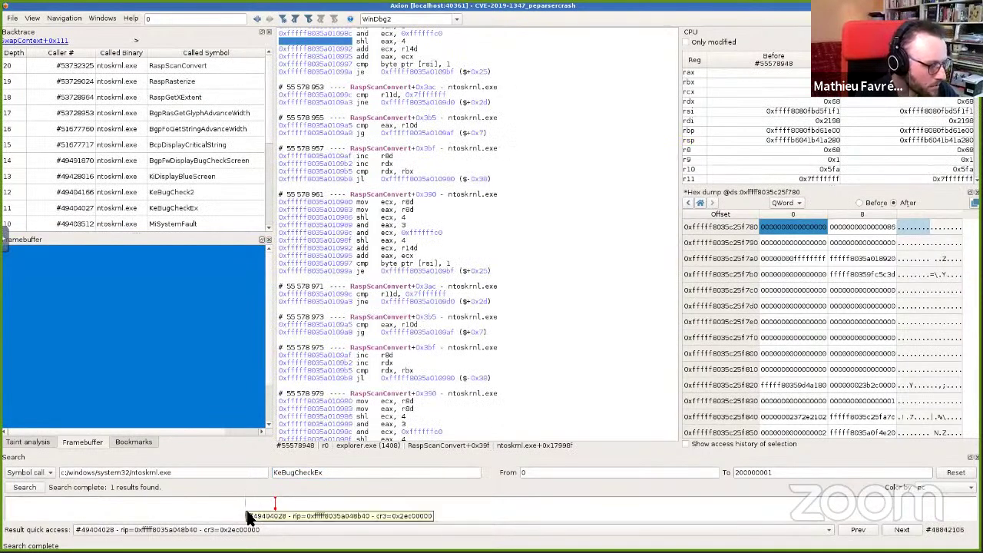
left_click(902, 530)
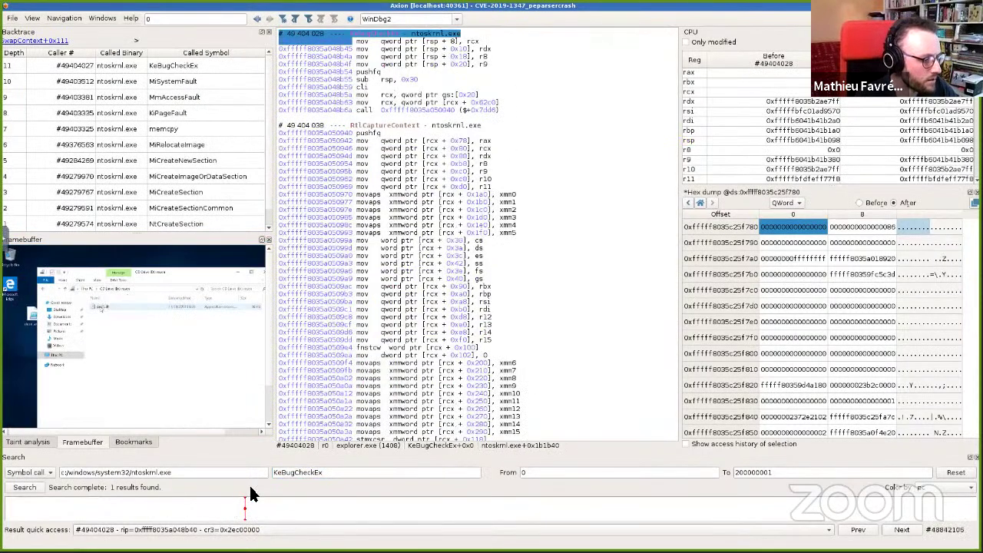
scroll(436, 42, "up", 1)
scroll(409, 77, "up", 2)
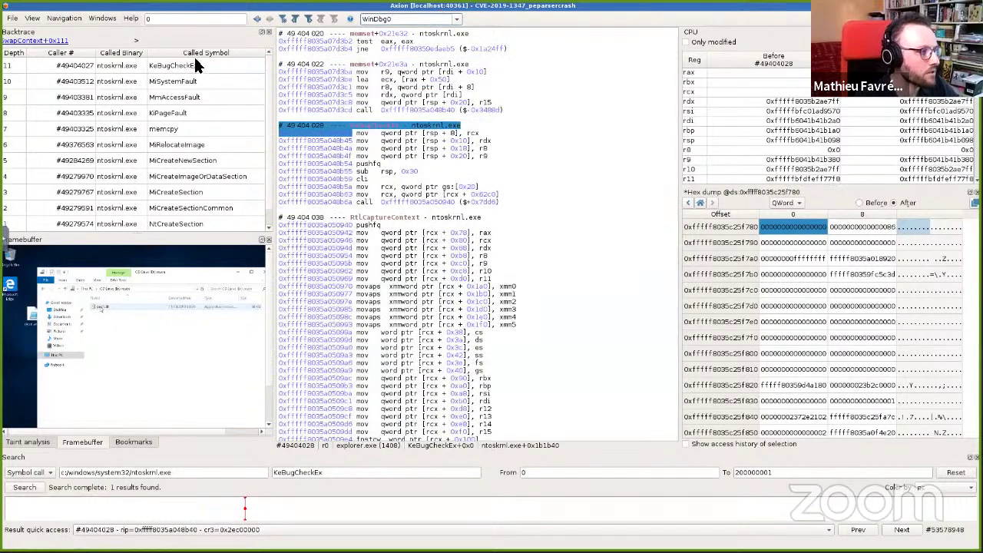
Return to the KiPageFault call and inspect the memory address read by the faulting memcpy instruction
left_click(186, 117)
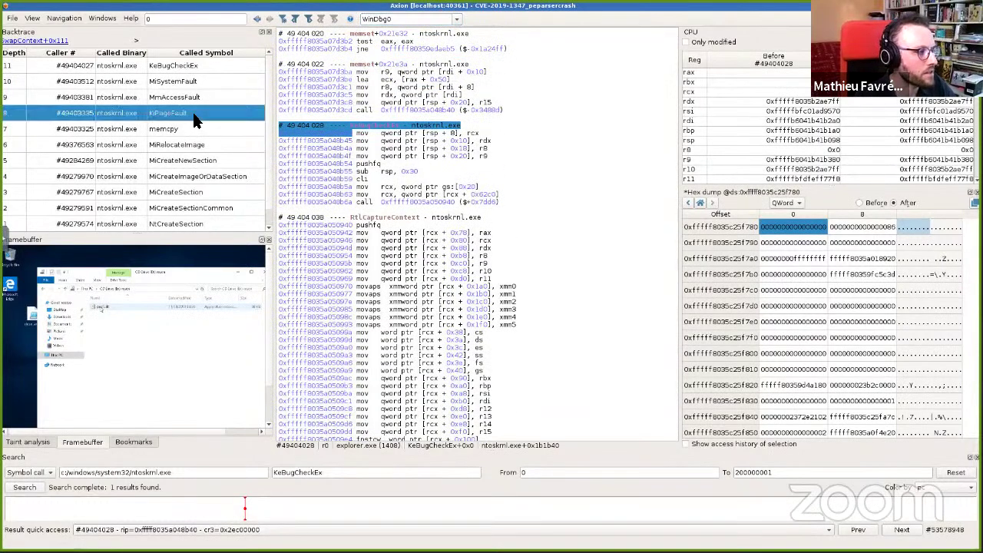
scroll(481, 186, "up", 7)
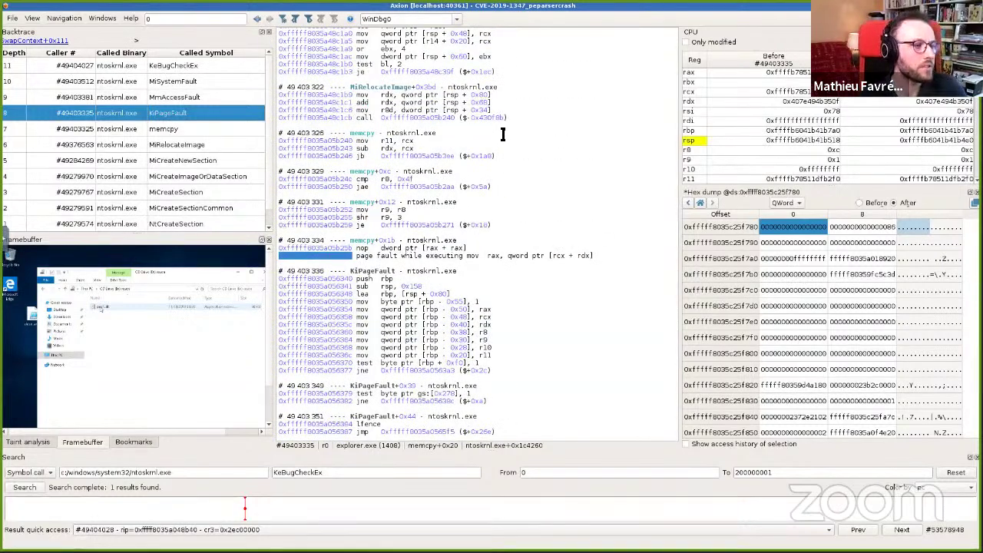
mouse_move(569, 259)
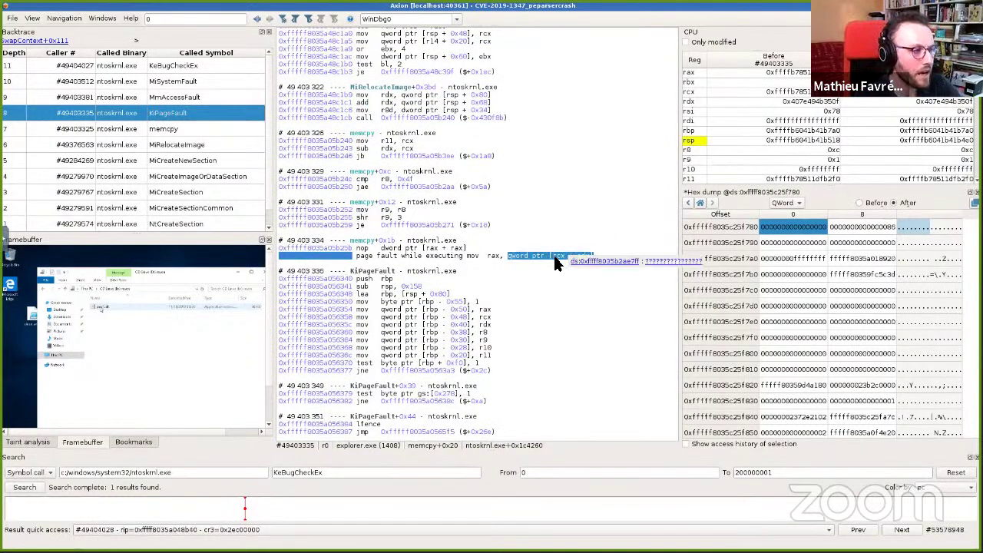
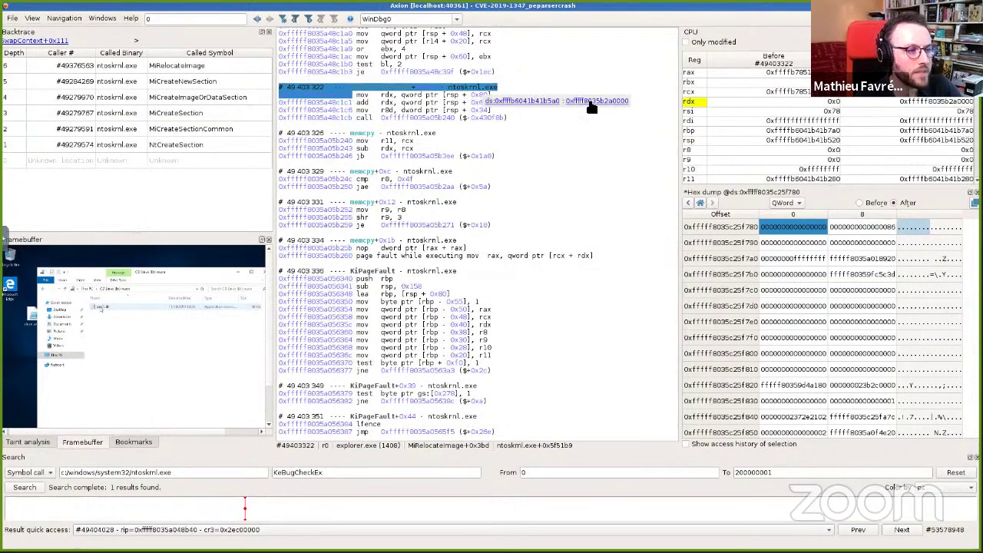
Inspect the stack operands used to compute rdx before the memcpy call in MiRelocateImage, and open [rsp + 0x68] in the hex dump
left_click(472, 102)
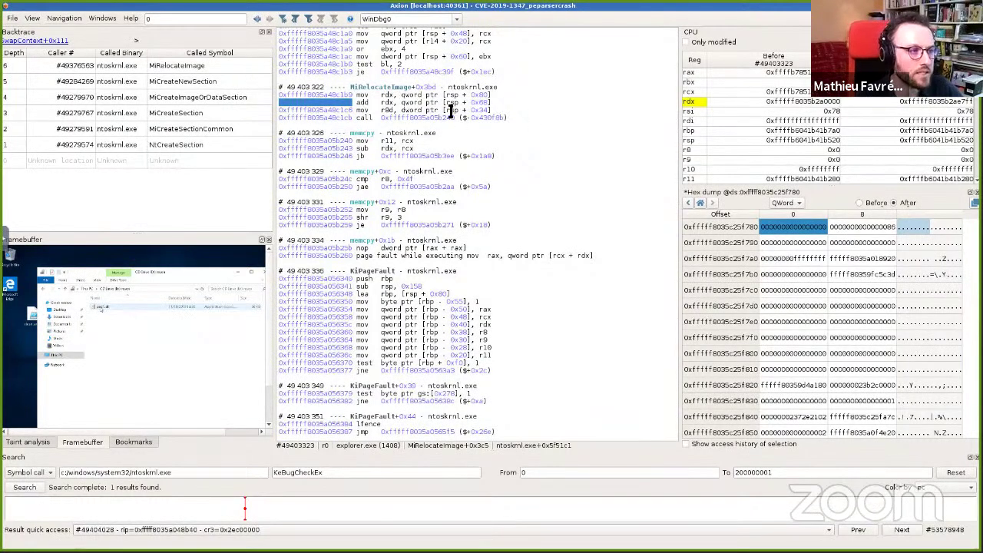
left_click(476, 94)
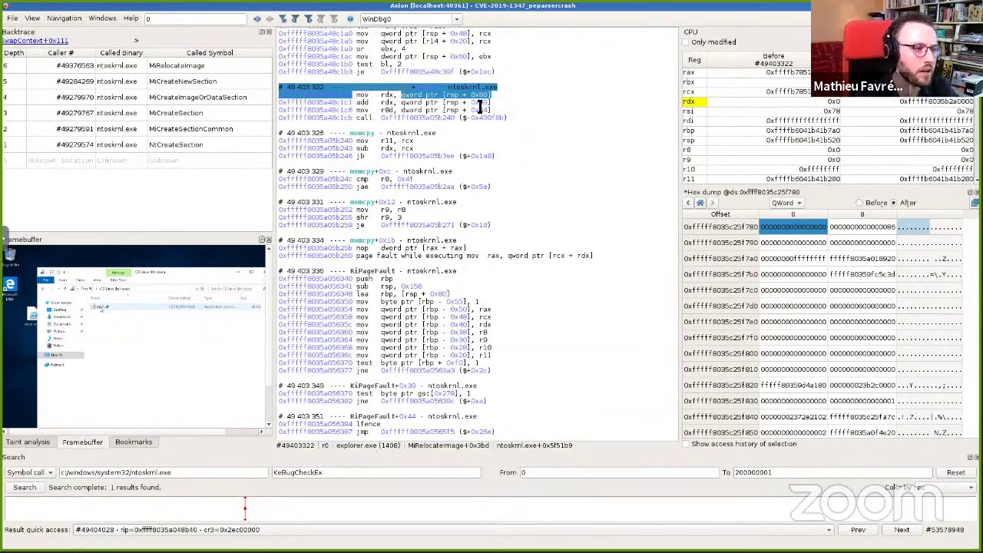
left_click(479, 103)
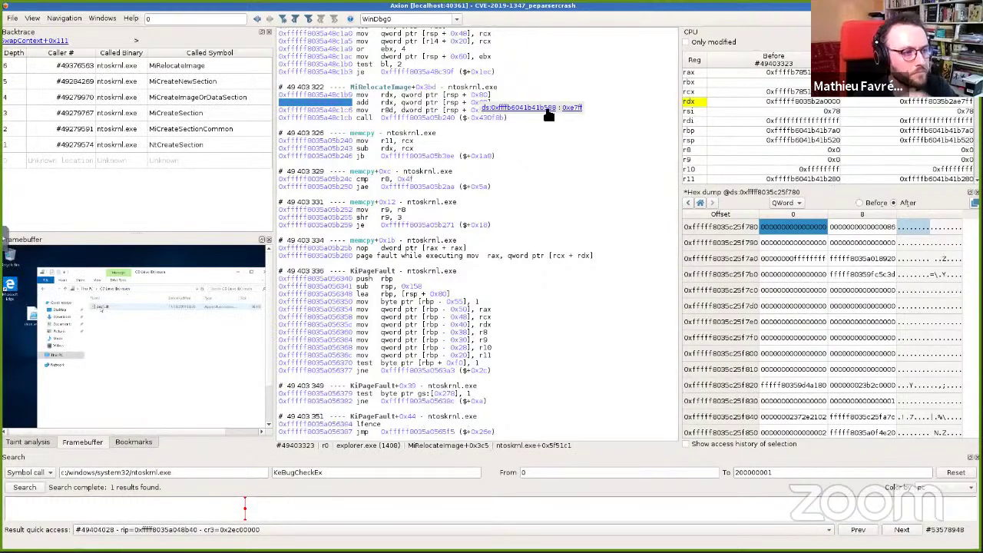
left_click(524, 108)
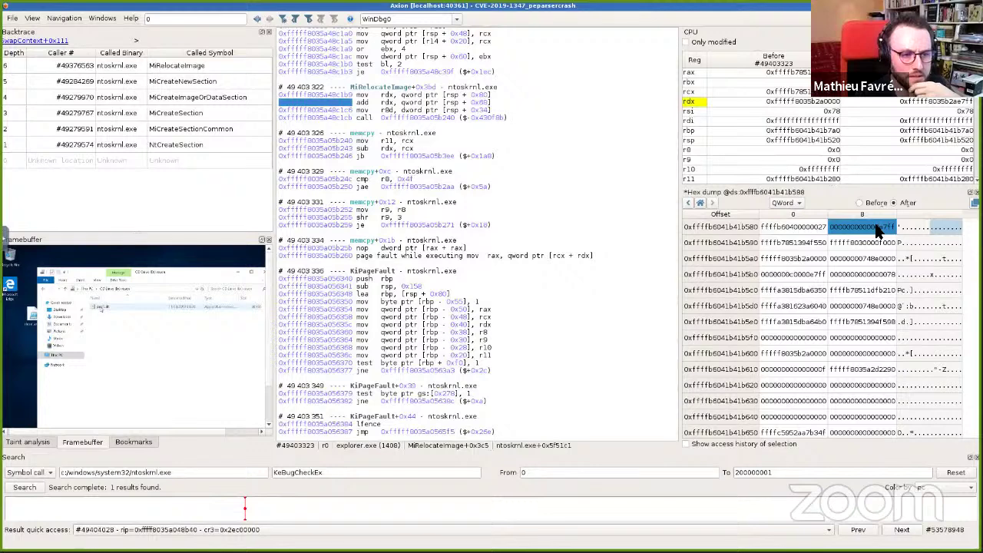
Show the selected memory's access history, go to the write at #49376669, and examine where rdx is used in the preceding instructions
left_click(725, 445)
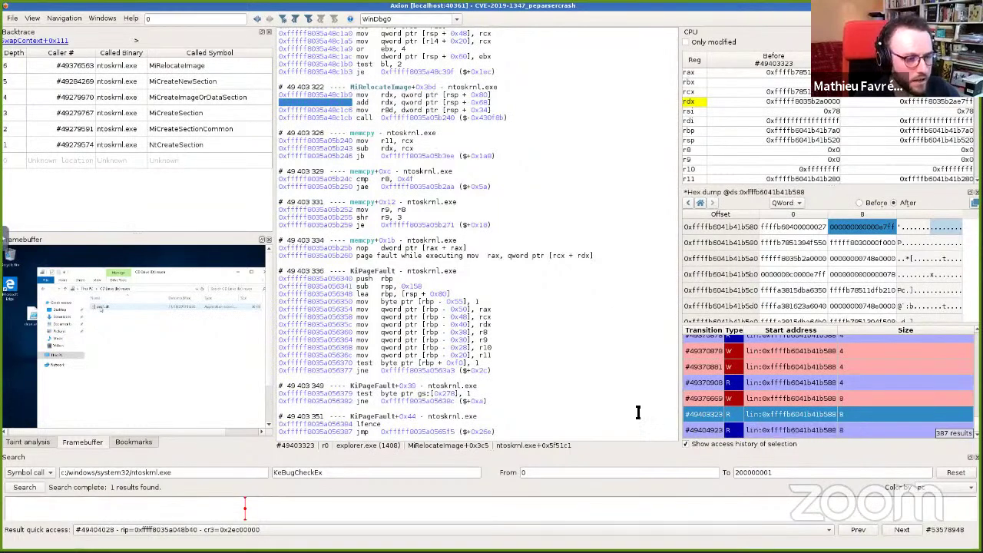
left_click(797, 402)
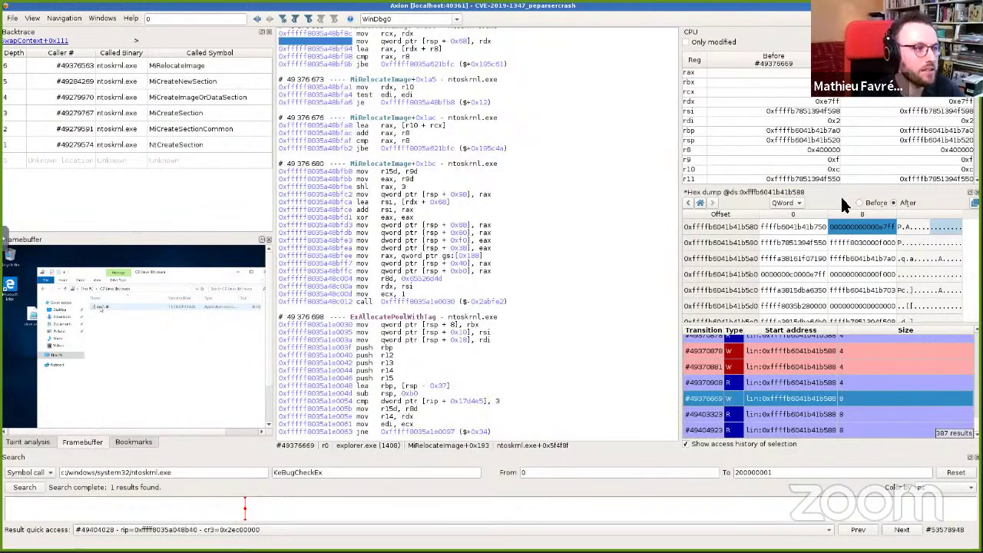
scroll(571, 229, "up", 8)
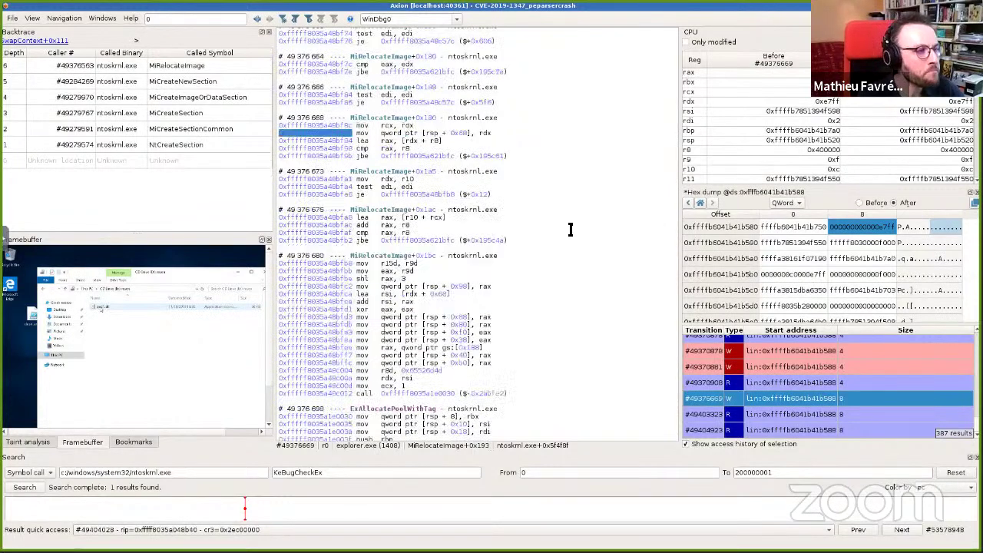
double_click(484, 224)
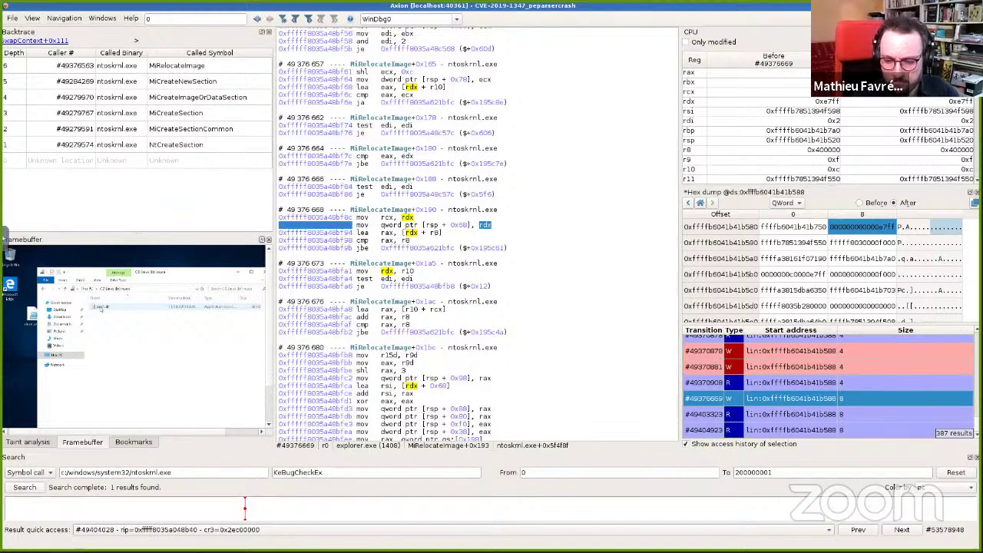
scroll(487, 307, "up", 3)
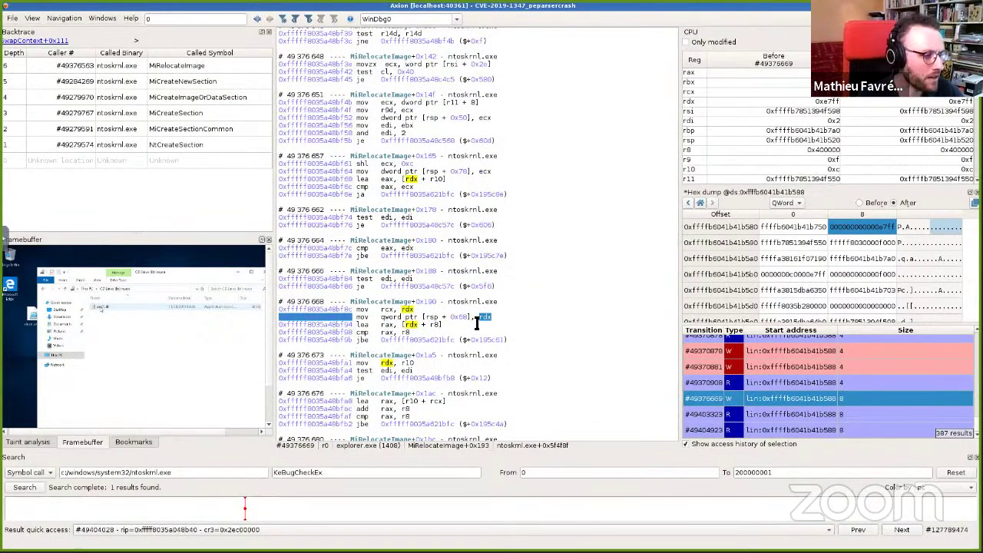
scroll(479, 338, "up", 2)
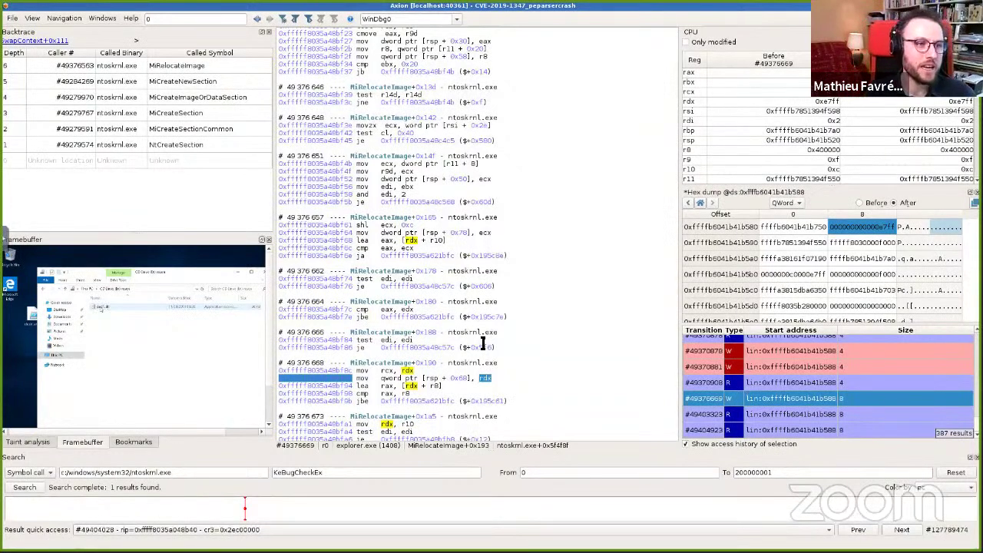
Return to transition #49403323, copy the selected 8-byte memory range, and run a backward taint on it from 49403323 to 0
left_click(257, 19)
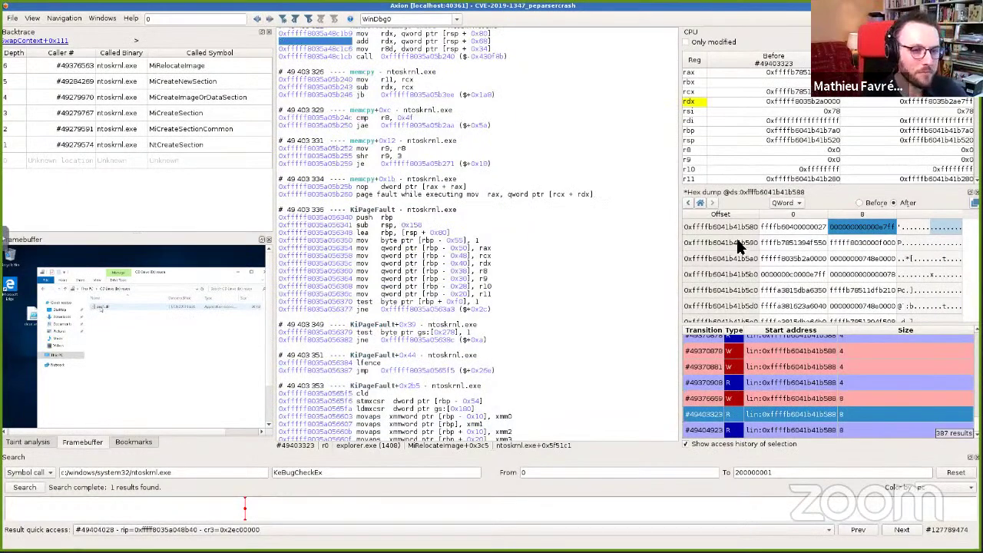
right_click(851, 227)
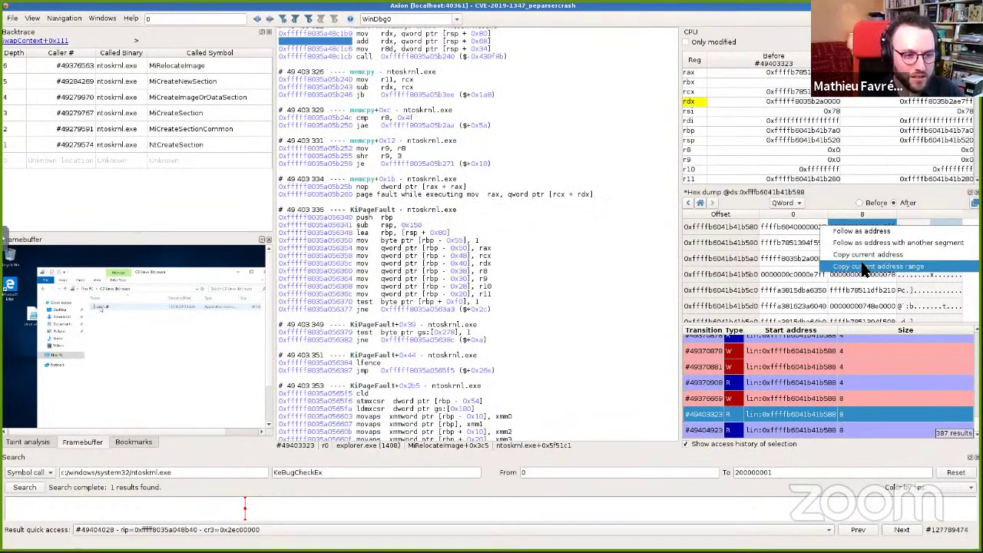
left_click(878, 266)
left_click(27, 442)
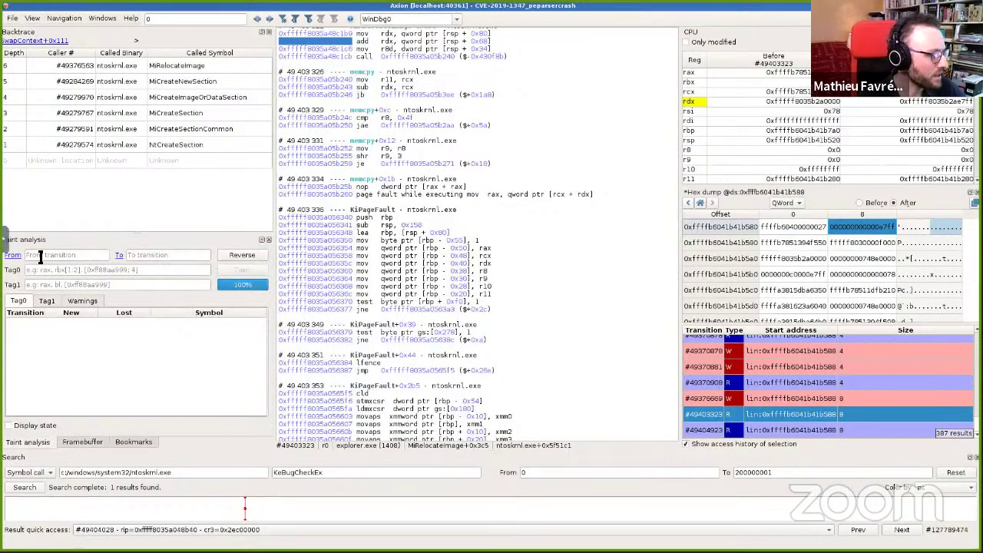
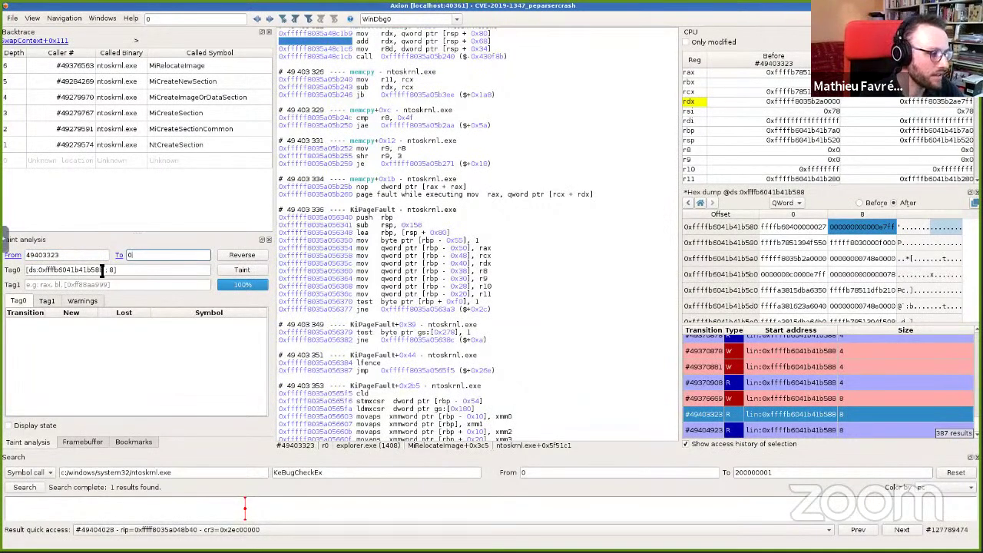
left_click_drag(105, 270, 23, 269)
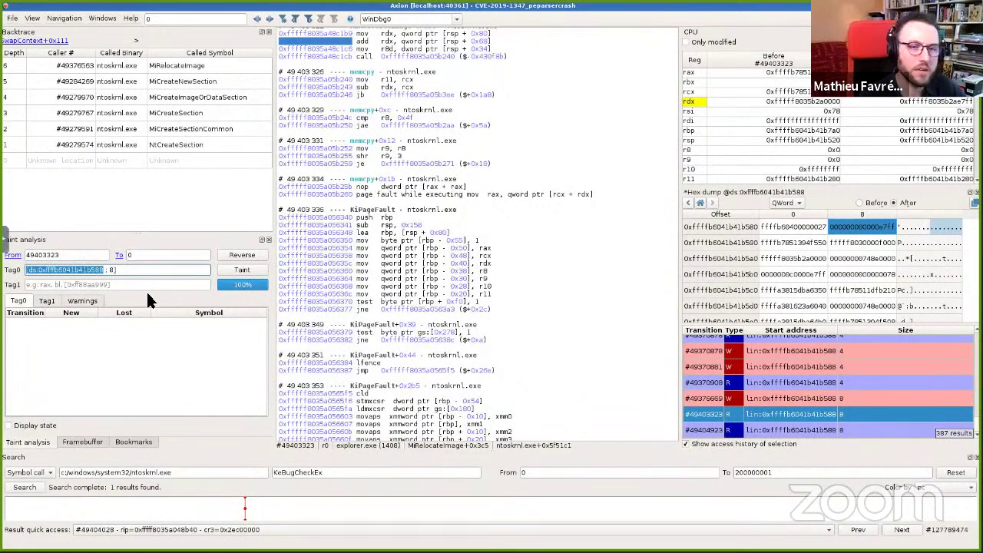
left_click(243, 269)
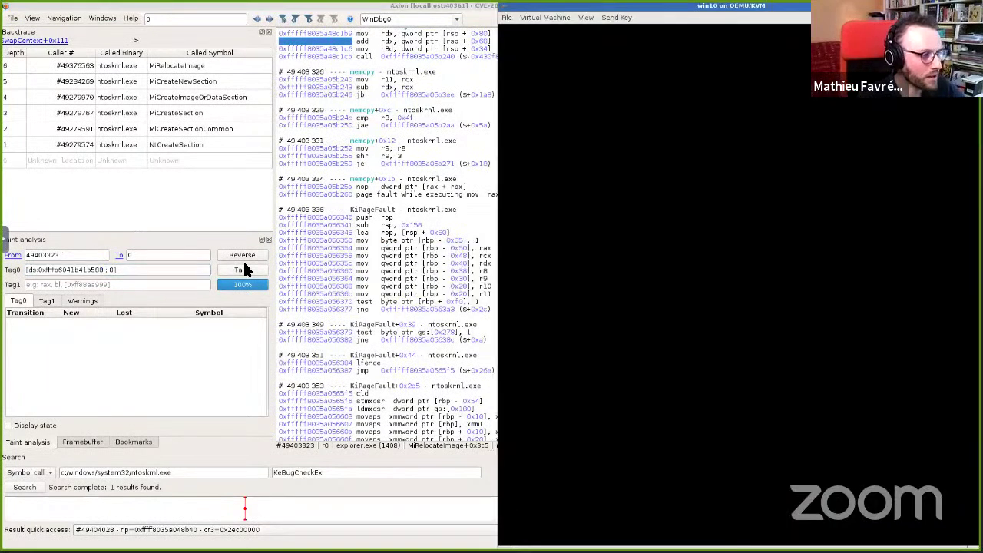
Switch to the PDF presentation and show the "Dynamic analysis - taint" slide
key("alt+Tab")
key("alt+Tab")
key("alt+Tab")
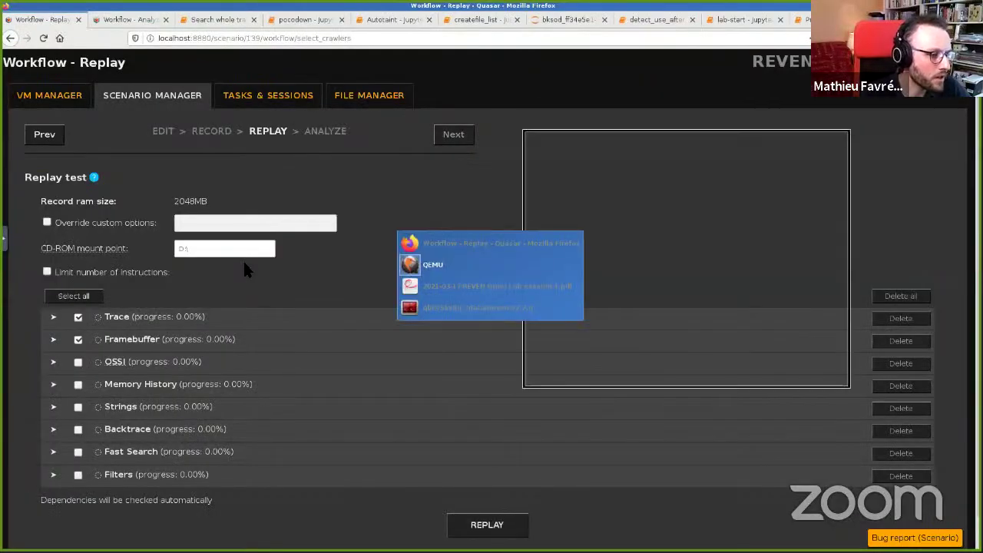
key("alt+Tab")
key("Left")
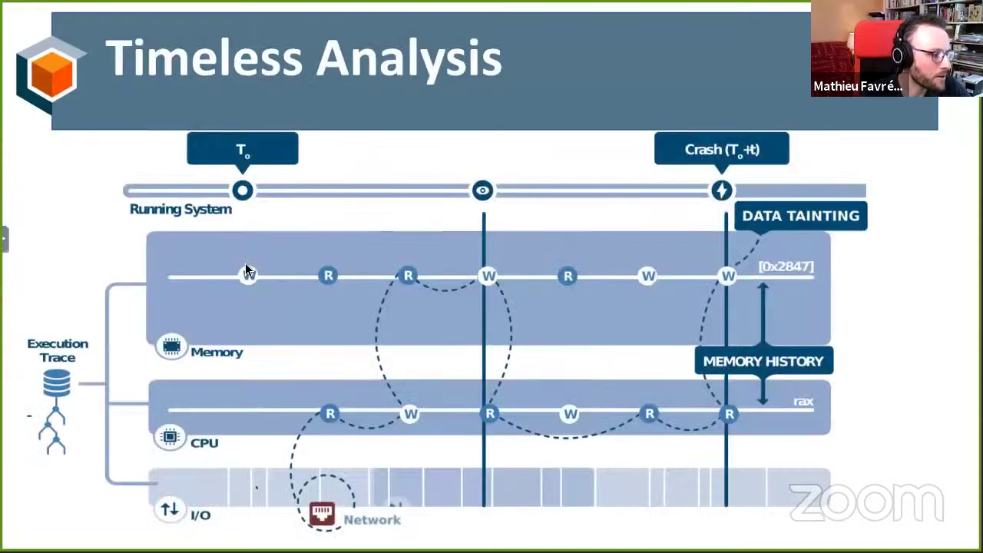
key("Left")
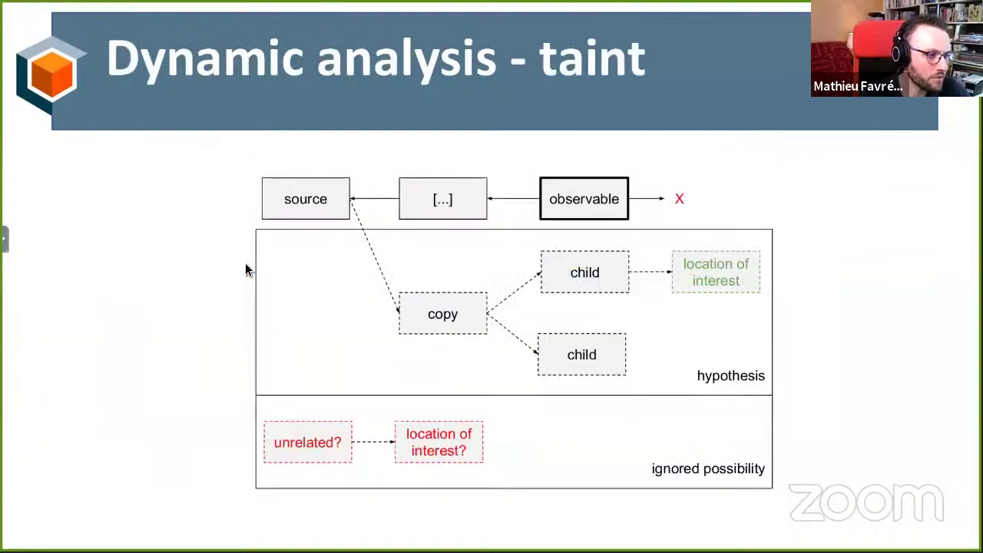
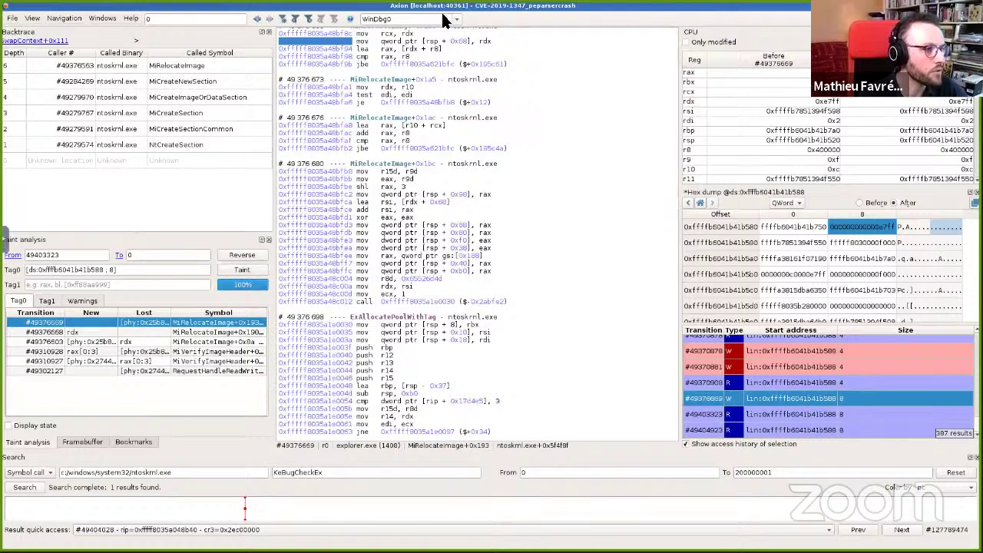
Highlight rdx at the tainted write in MiRelocateImage, then examine the dword ptr [rdx + 0x58] read at taint result #49376603
left_click_drag(423, 42, 478, 42)
double_click(484, 41)
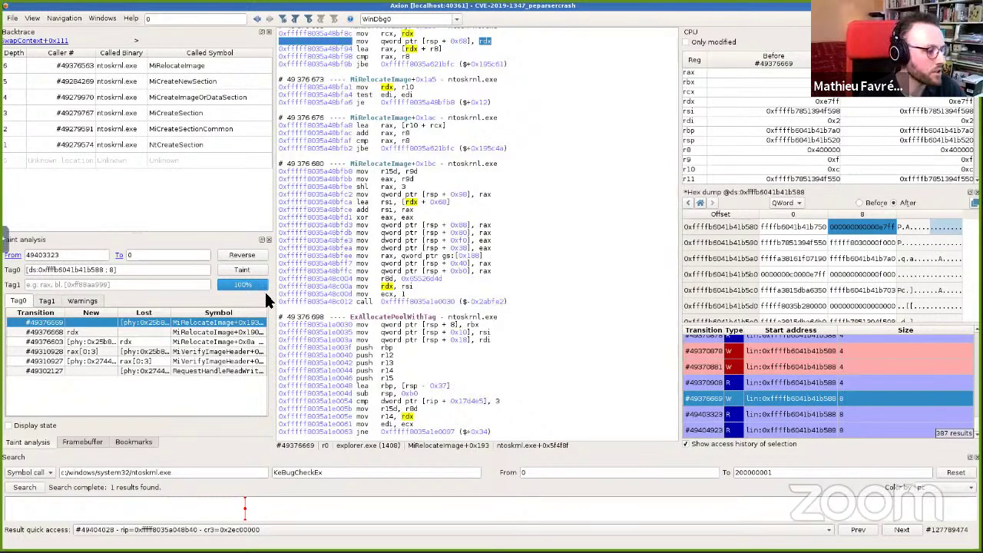
left_click(138, 342)
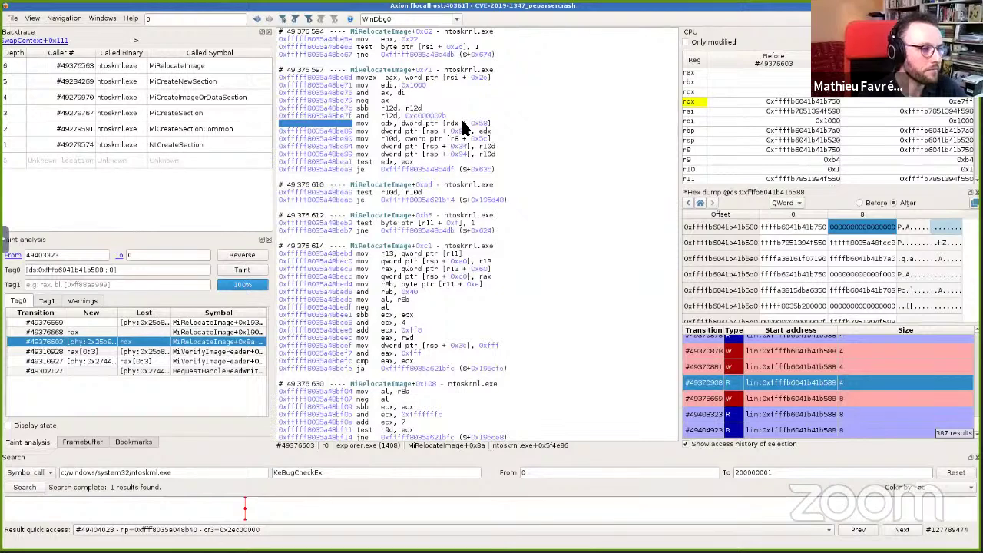
mouse_move(464, 125)
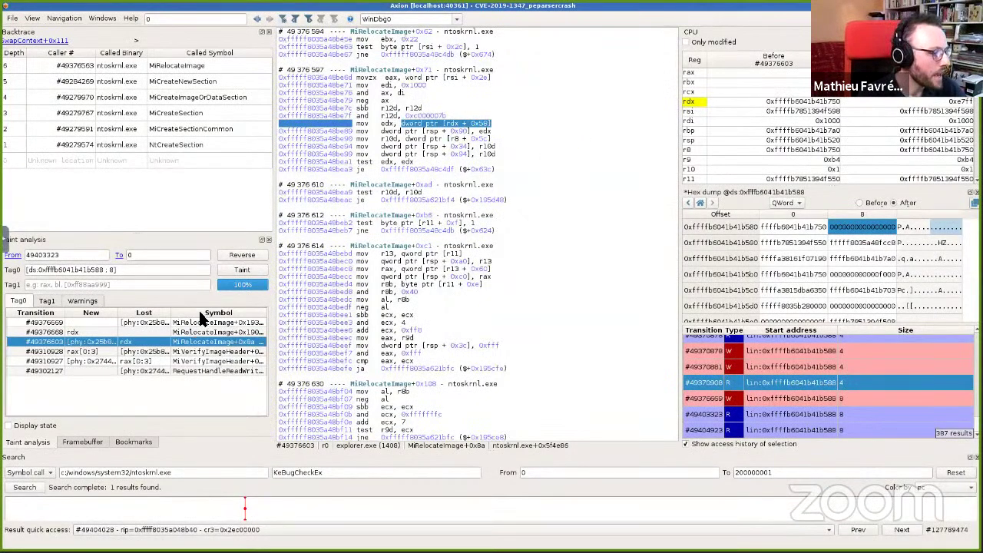
Go to the MiVerifyImageHeader taint result at #49310927, open its dword ptr [rbx + 0xa0] source in the hex dump, and hide the access history
left_click(192, 362)
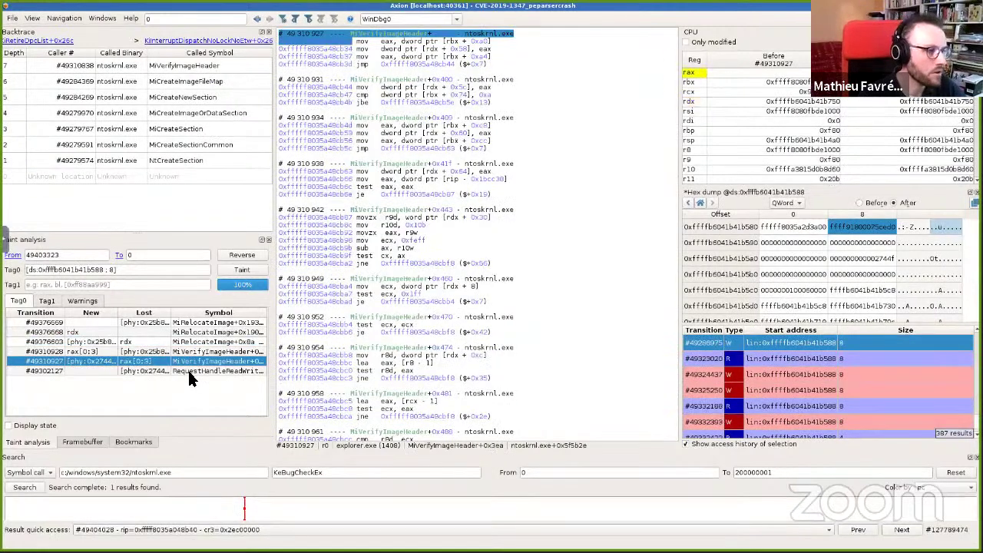
mouse_move(486, 136)
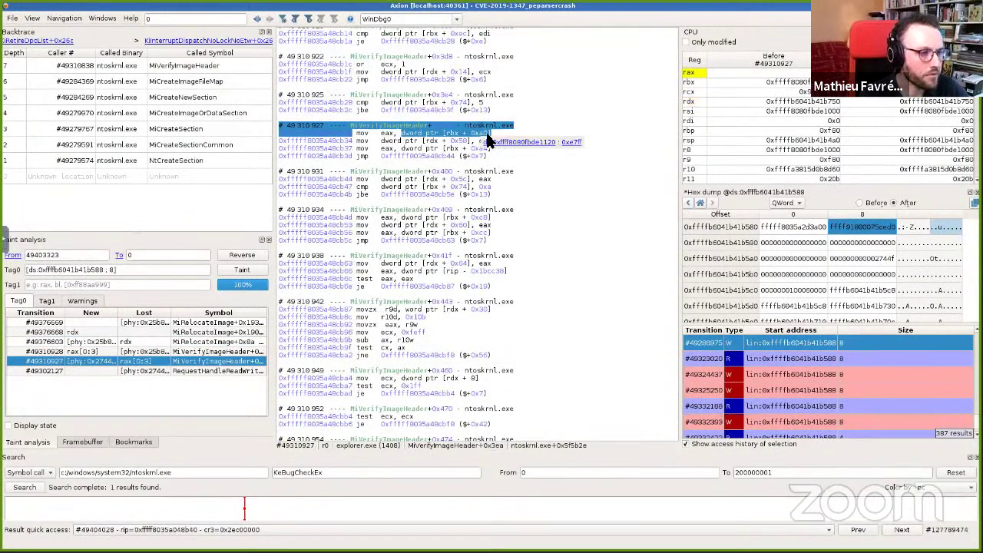
left_click(515, 143)
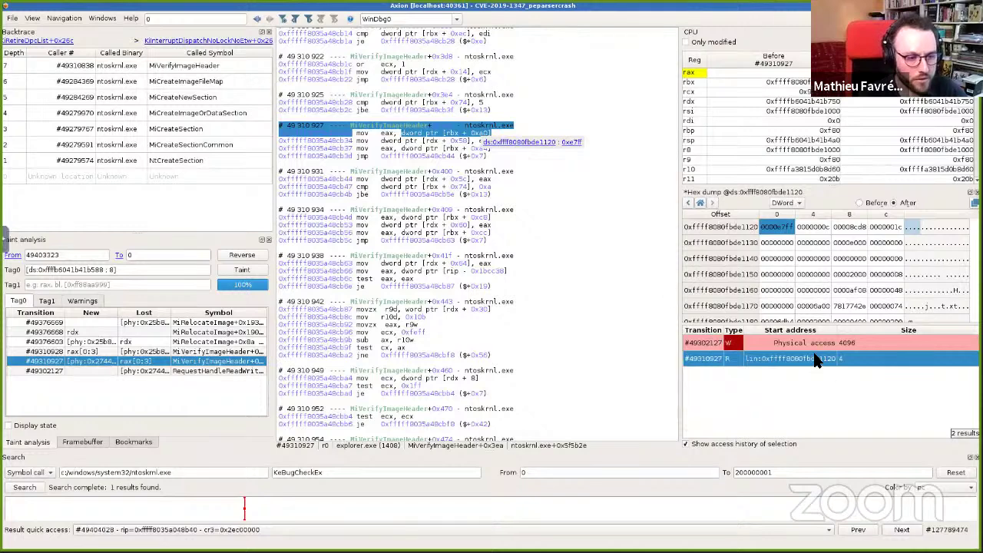
left_click(740, 445)
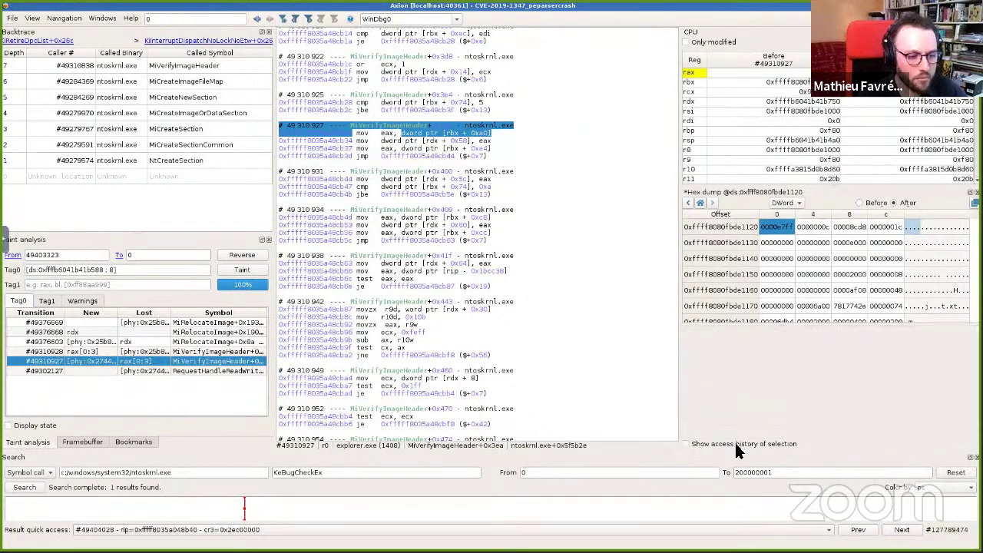
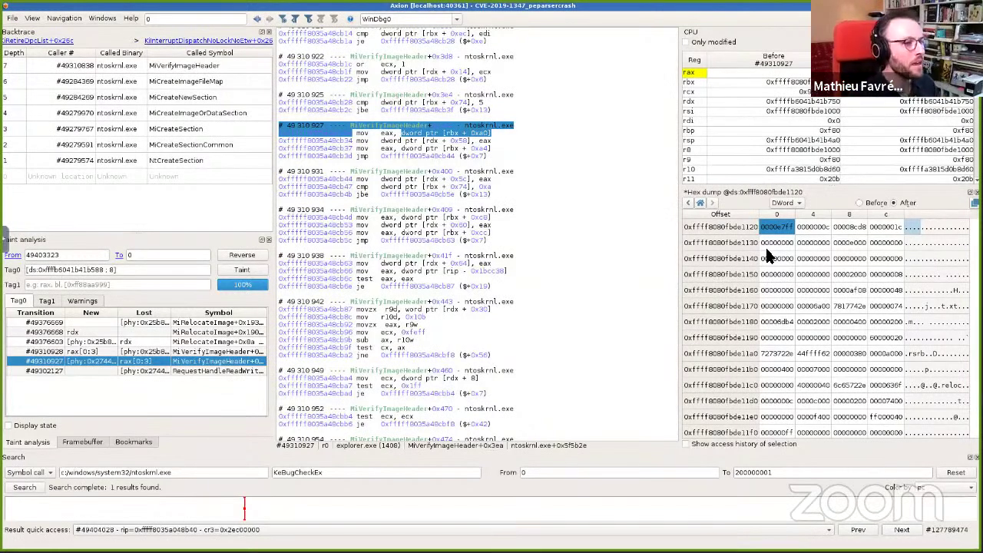
Switch to the win10 virtual machine running WinDbg, check the RvnKdBridge connection window, and minimize it
key("alt+Tab")
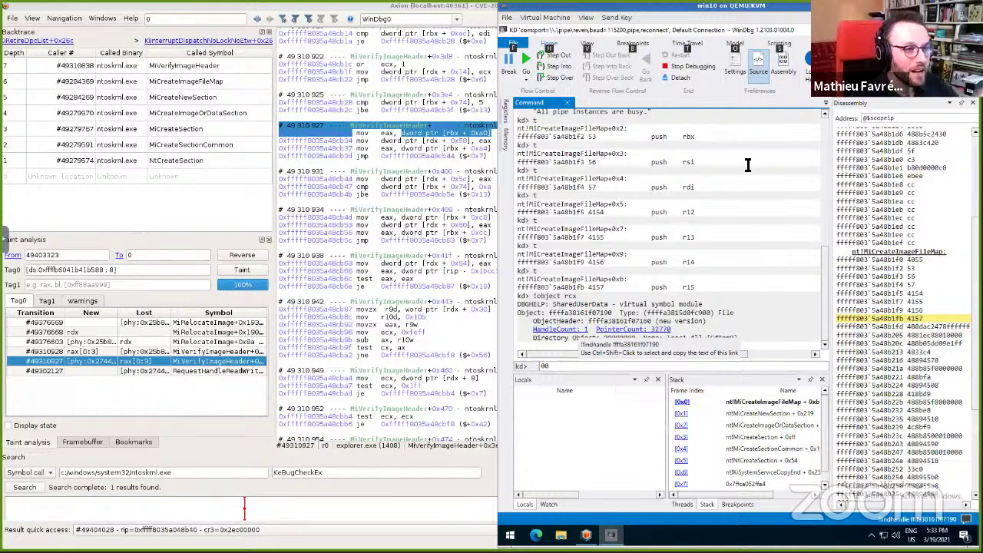
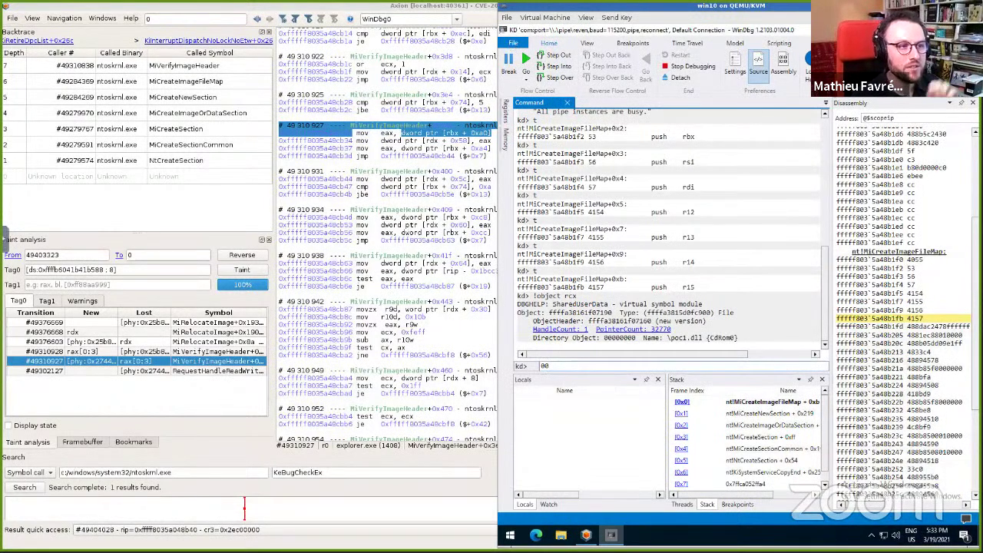
left_click(586, 535)
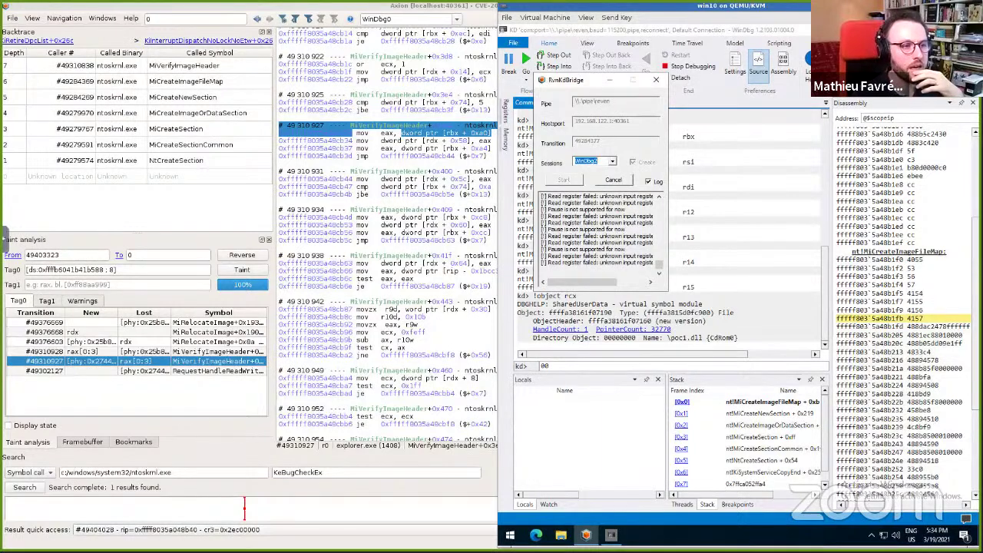
left_click(610, 80)
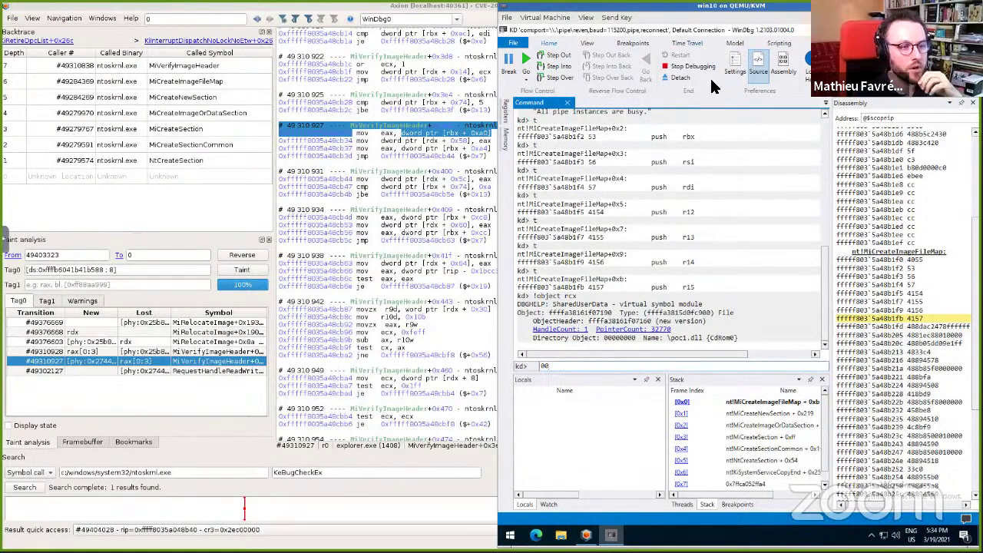
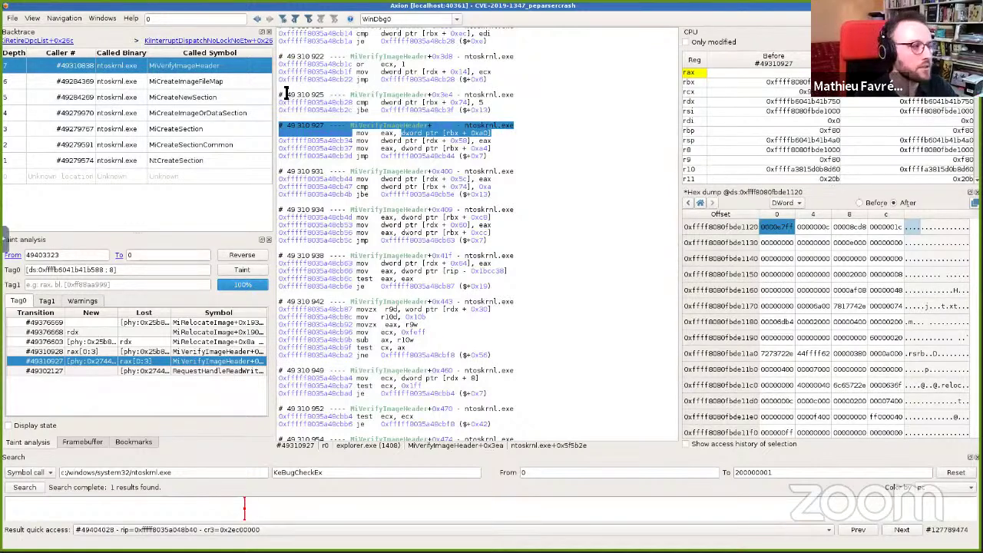
Go to the MiCreateImageFileMap call from the backtrace
left_click(234, 84)
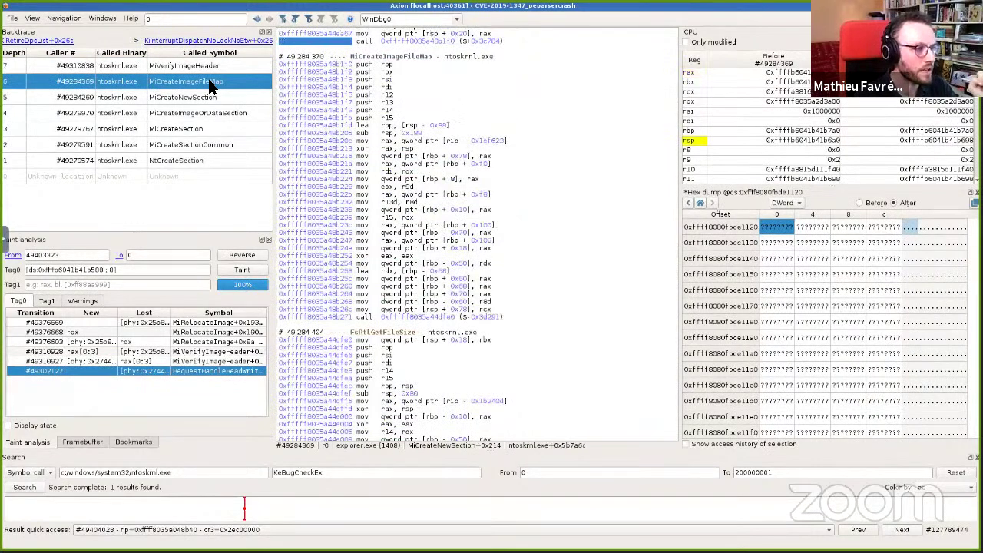
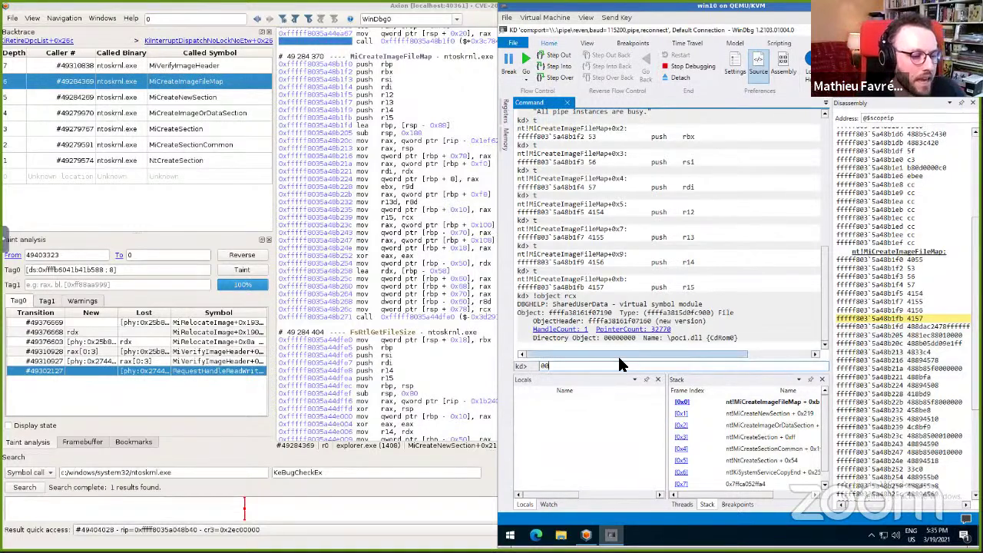
Run !object rcx in the WinDbg command prompt to inspect the file object passed to MiCreateImageFileMap
left_click_drag(604, 366, 531, 364)
key("BackSpace")
type("!")
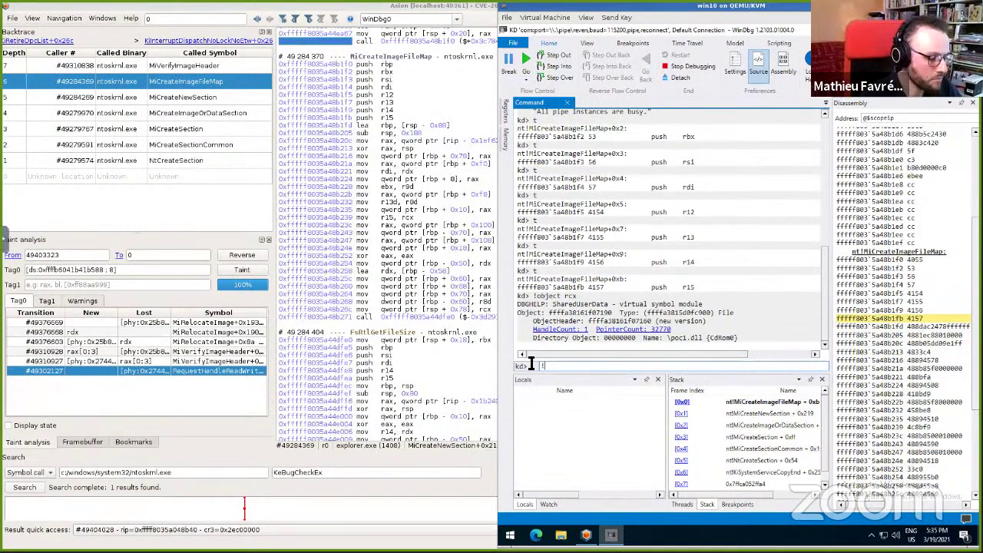
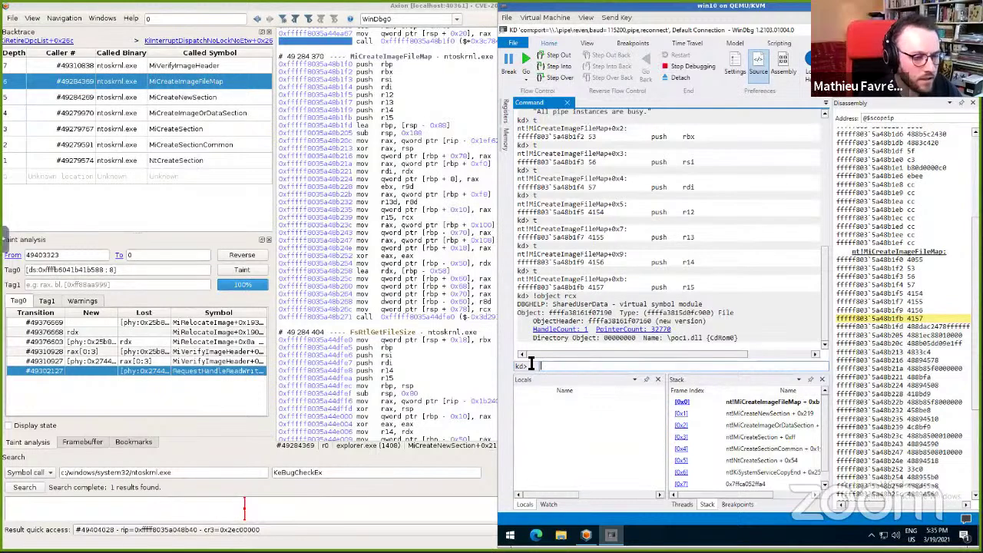
key("Return")
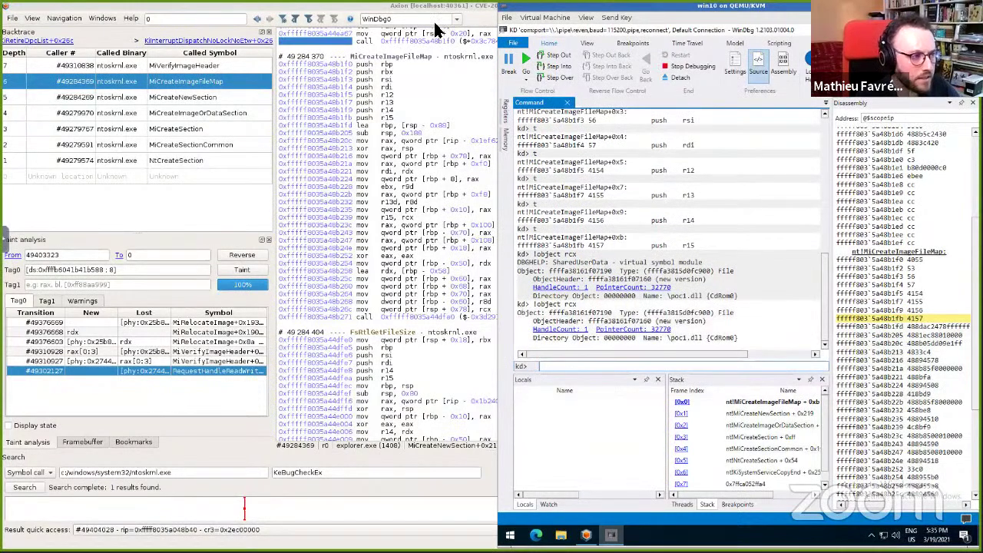
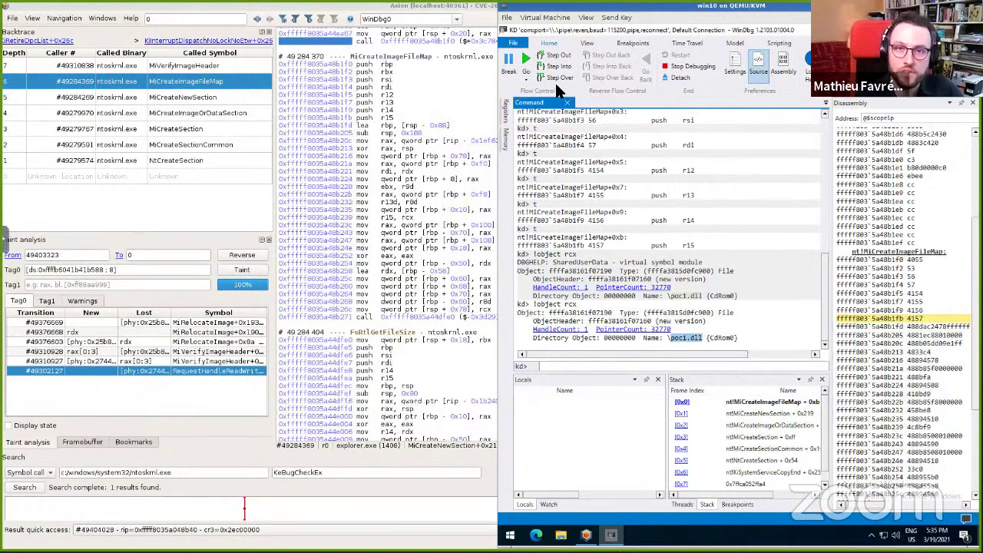
Check the session name in the RvnKdBridge window, then synchronize Axion with the WinDbg2 session
left_click(457, 19)
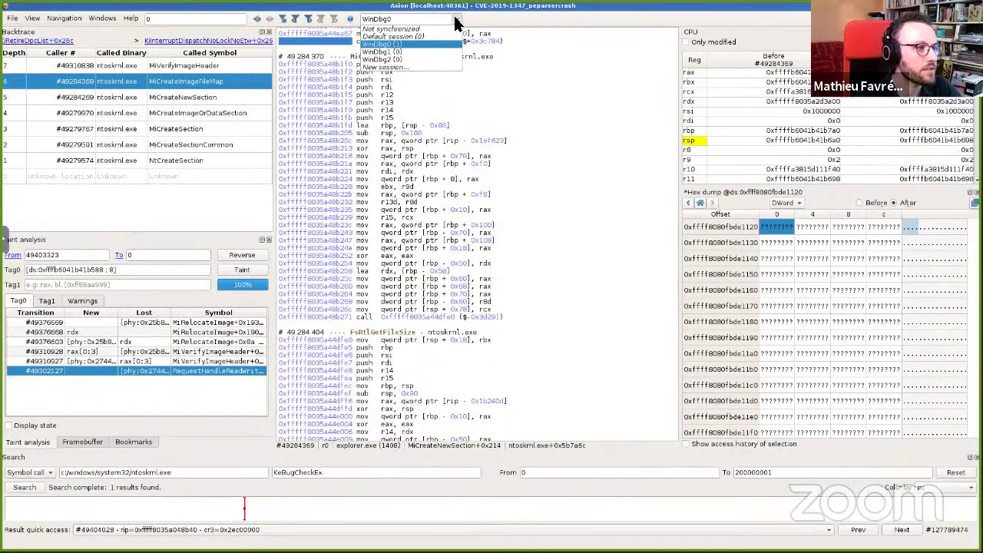
left_click(403, 45)
key("alt+Tab")
left_click(587, 536)
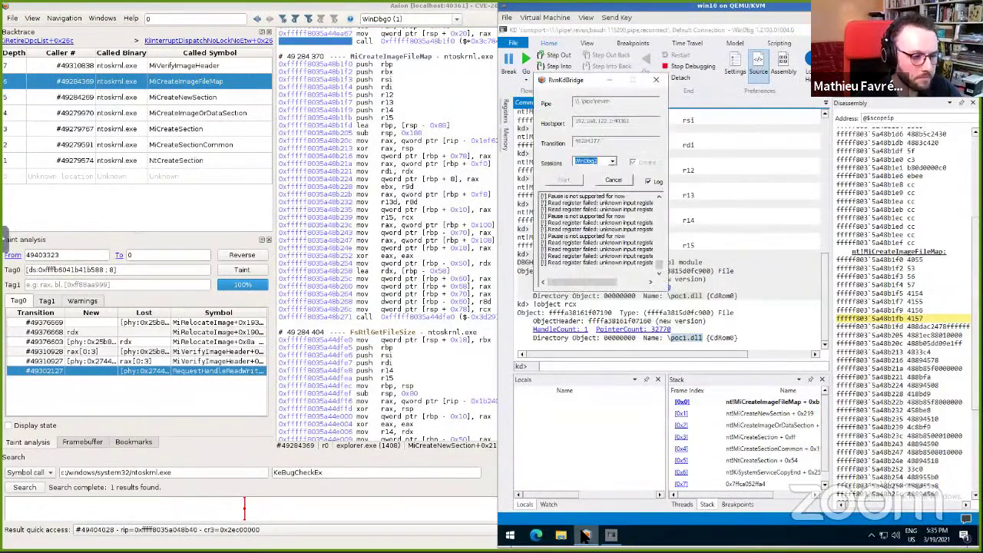
left_click(456, 19)
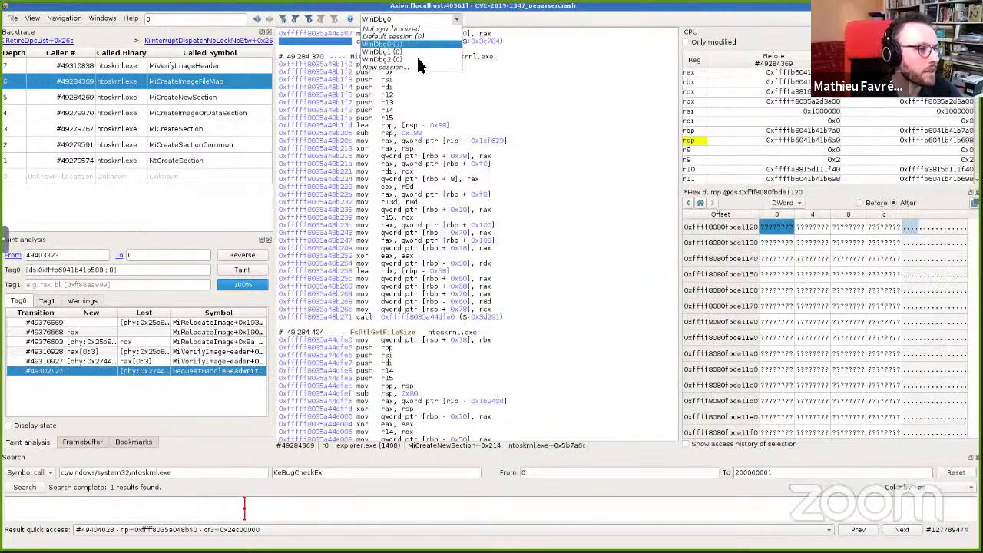
left_click(416, 61)
key("alt+Tab")
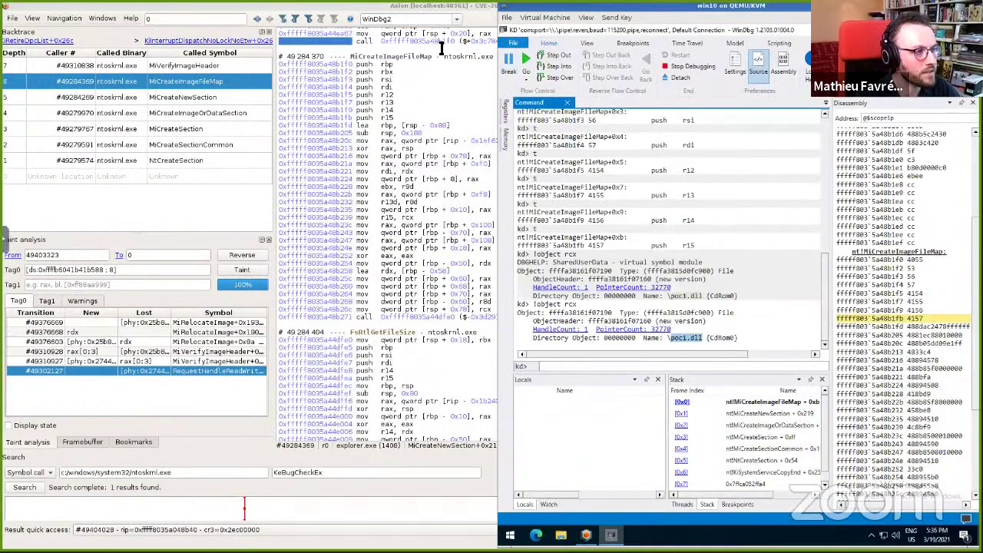
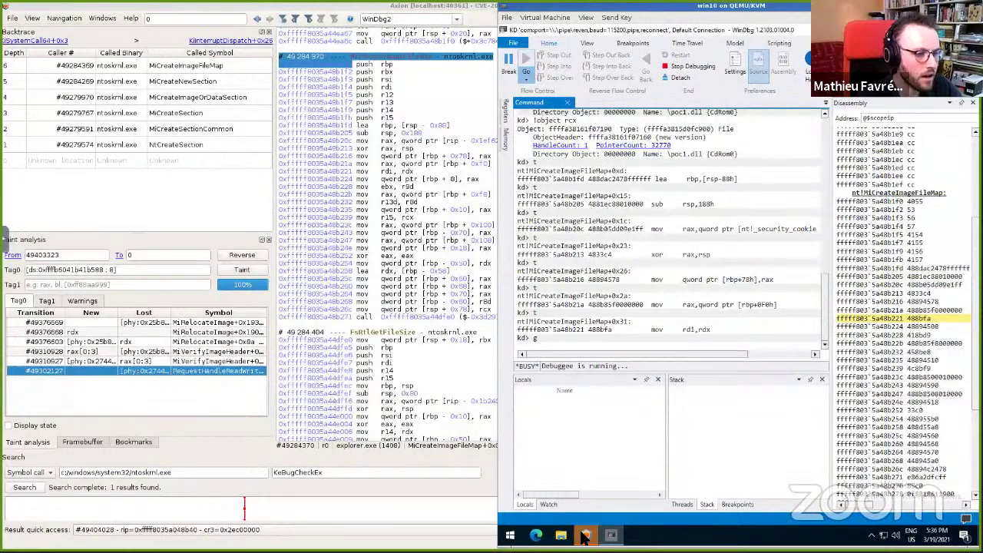
Restart the RvnKdBridge connection for the WinDbg2 session at transition 49284370
left_click(588, 536)
left_click(619, 145)
left_click_drag(619, 145, 524, 140)
type("49284370")
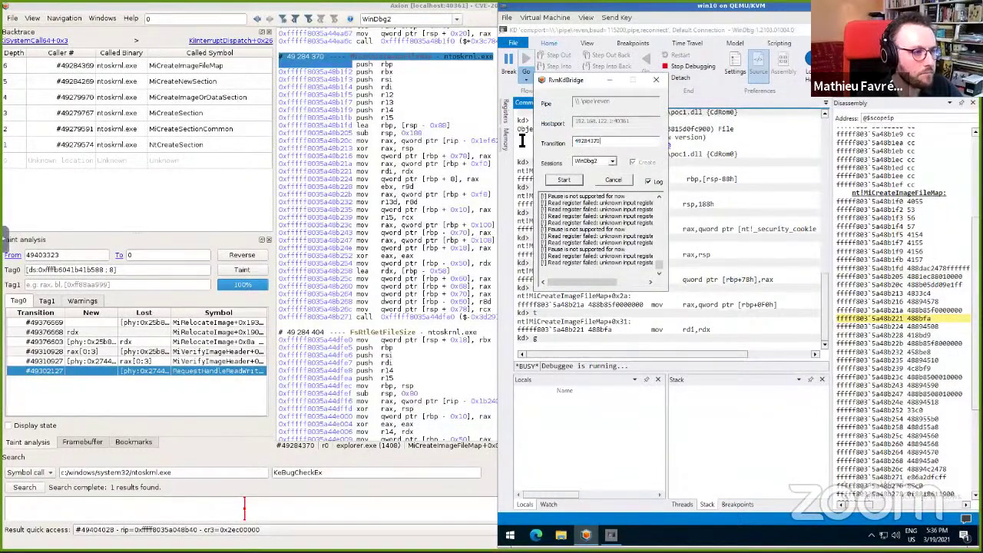
left_click(575, 178)
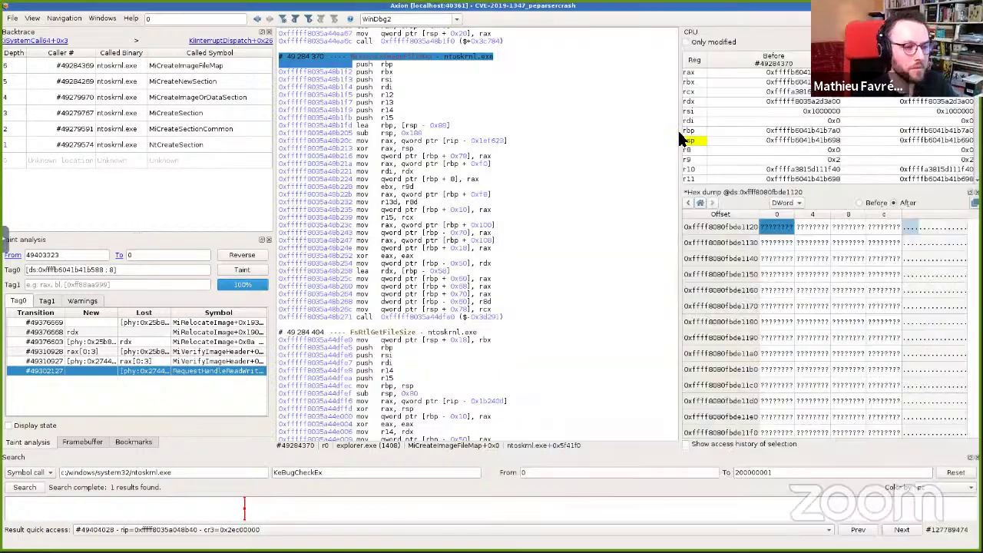
Return to Axion and step back through the navigation history to the MiVerifyImageHeader transition #49310927
left_click(365, 9)
left_click(256, 20)
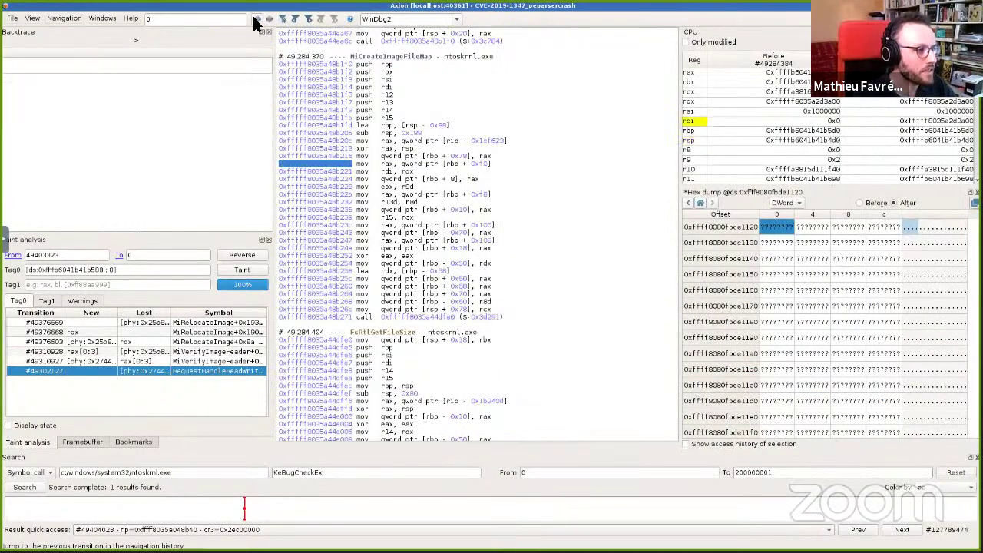
left_click(257, 19)
left_click(256, 19)
left_click(257, 20)
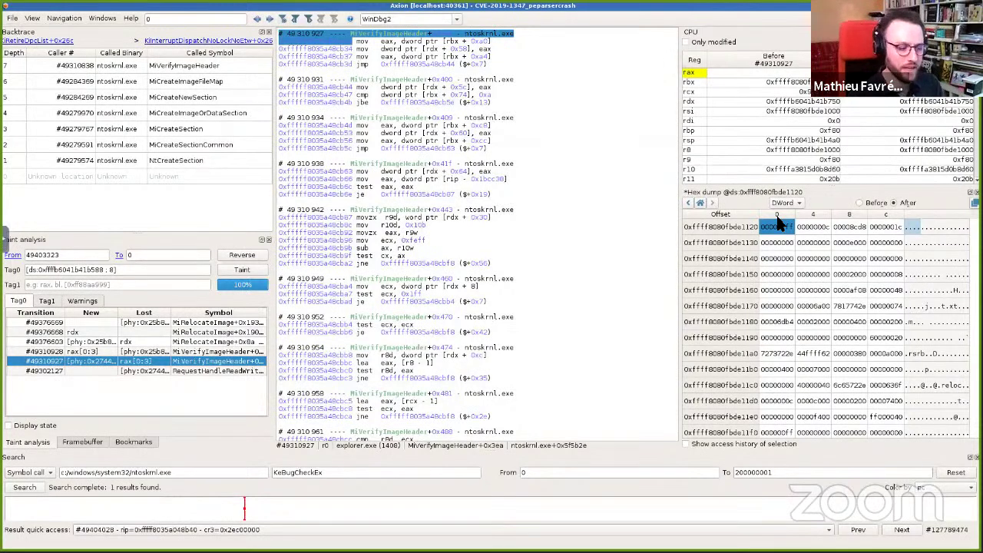
Show the "Dynamic analysis - taint" slide, then return to the Axion workspace
key("ctrl+alt+Left")
key("ctrl+alt+Left")
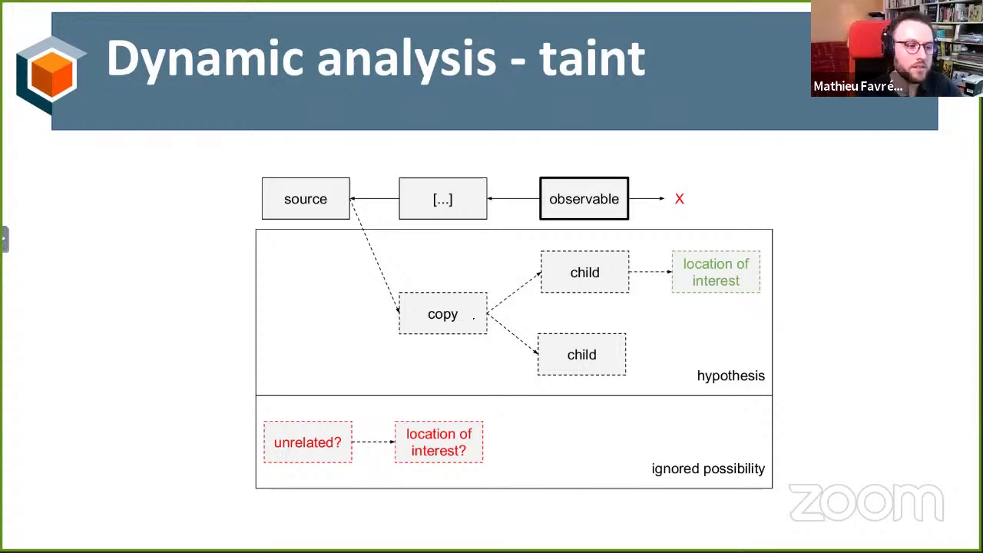
key("ctrl+alt+Right")
key("ctrl+alt+Right")
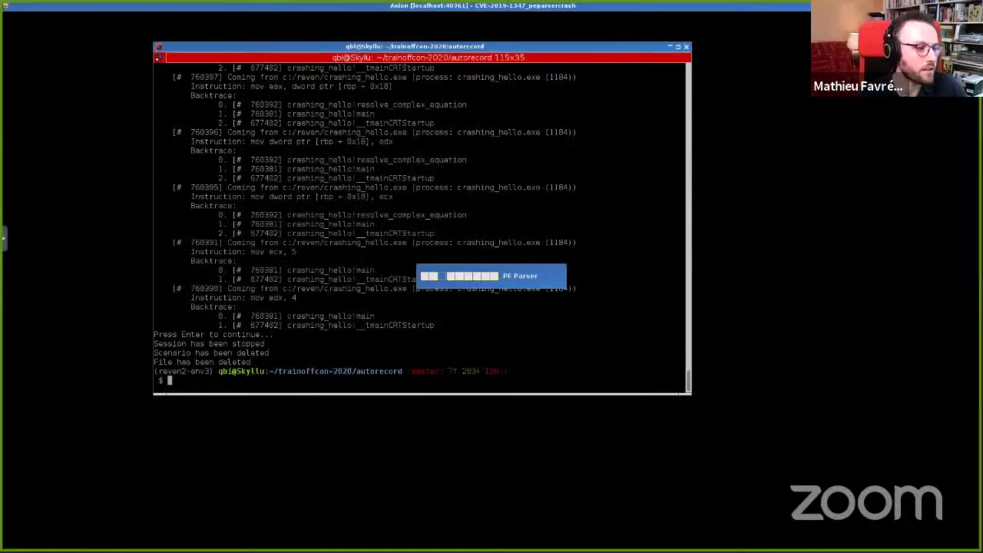
key("ctrl+alt+Right")
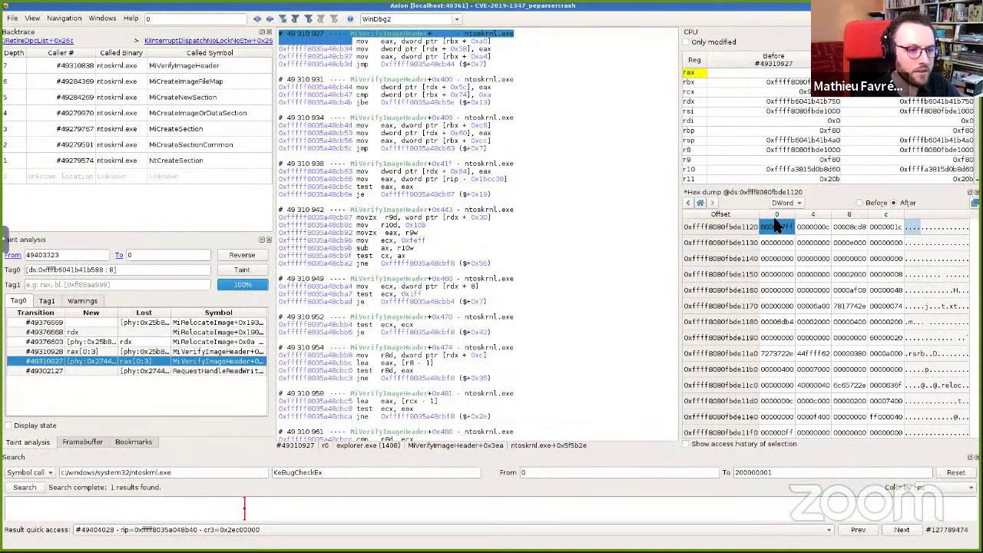
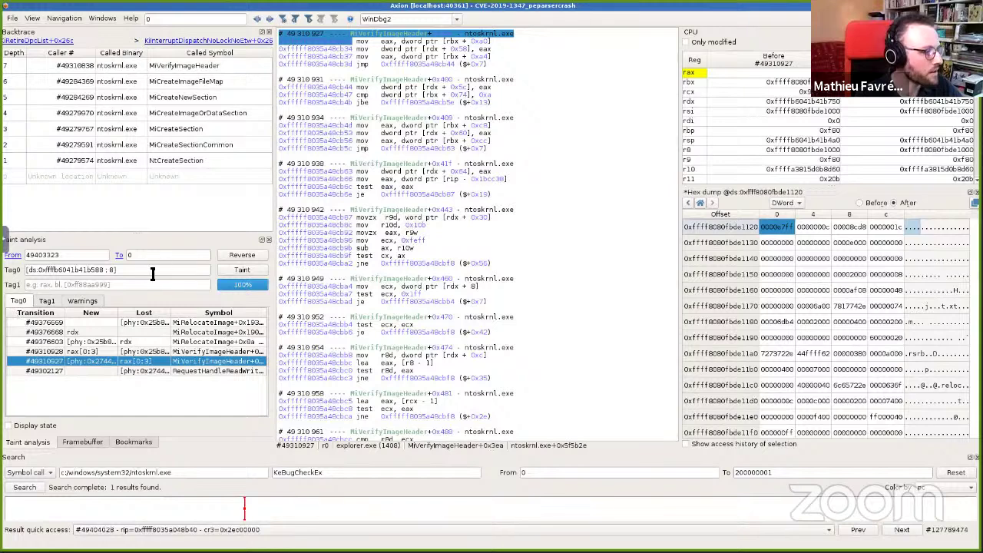
Run a forward taint of [ds:0xffff8080fbde1120 ; 4] from transition 49310927 to 200000001
left_click_drag(153, 273, 5, 287)
type("[ds:0xffff8080fbde1120 ; 4]")
left_click(19, 255)
left_click(65, 261)
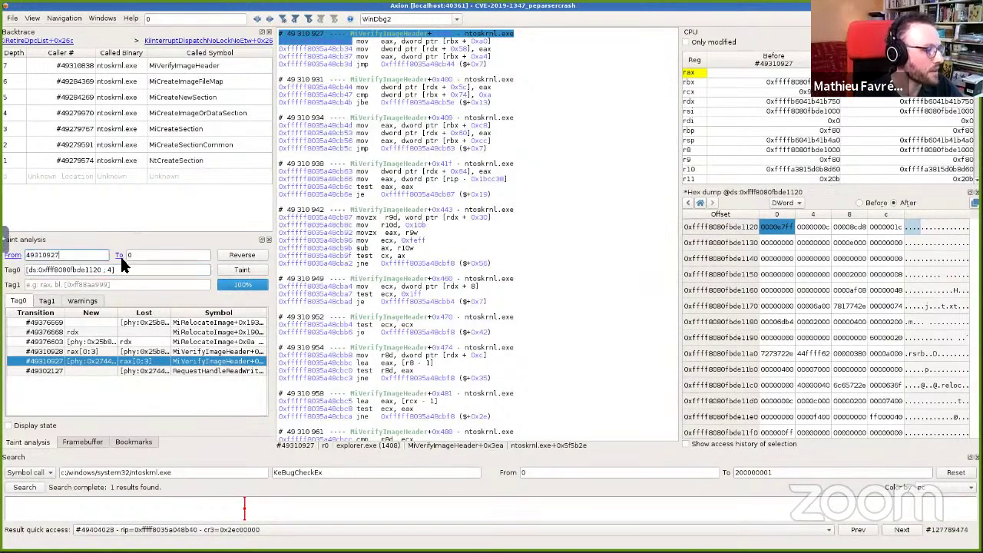
left_click(119, 255)
left_click(138, 287)
left_click(256, 275)
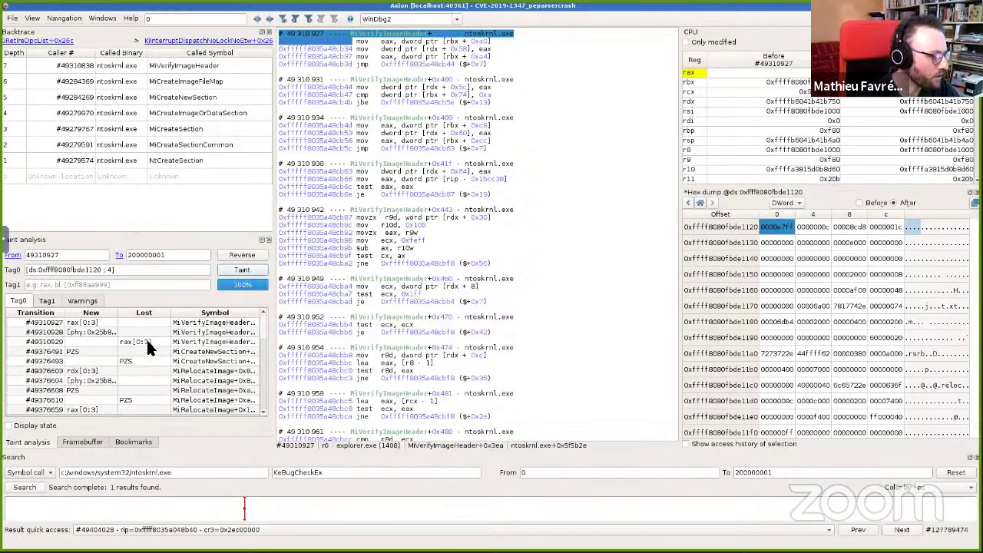
Examine the forward taint results at #49376491, #49376608 with its rdx value, and the comparison at #49376660
left_click(71, 353)
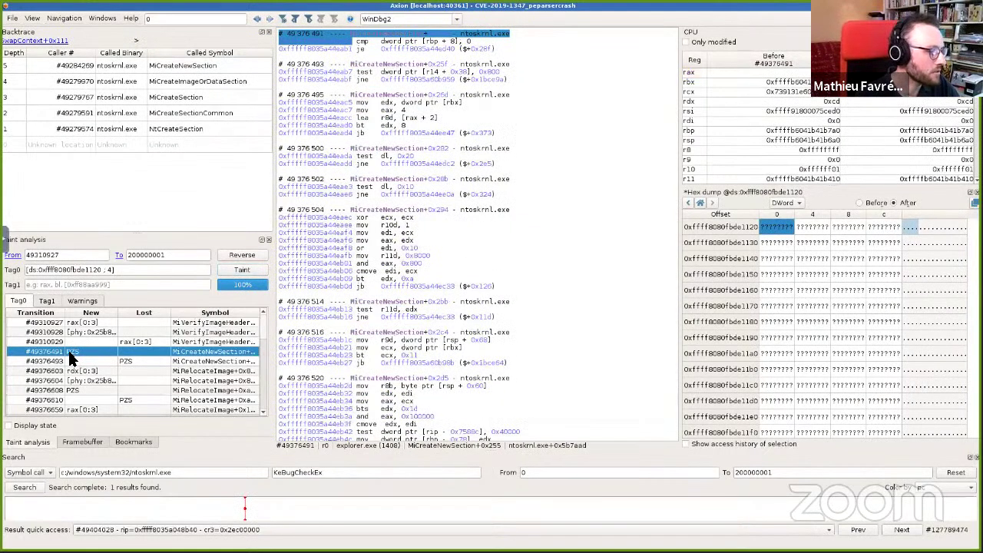
scroll(455, 159, "up", 2)
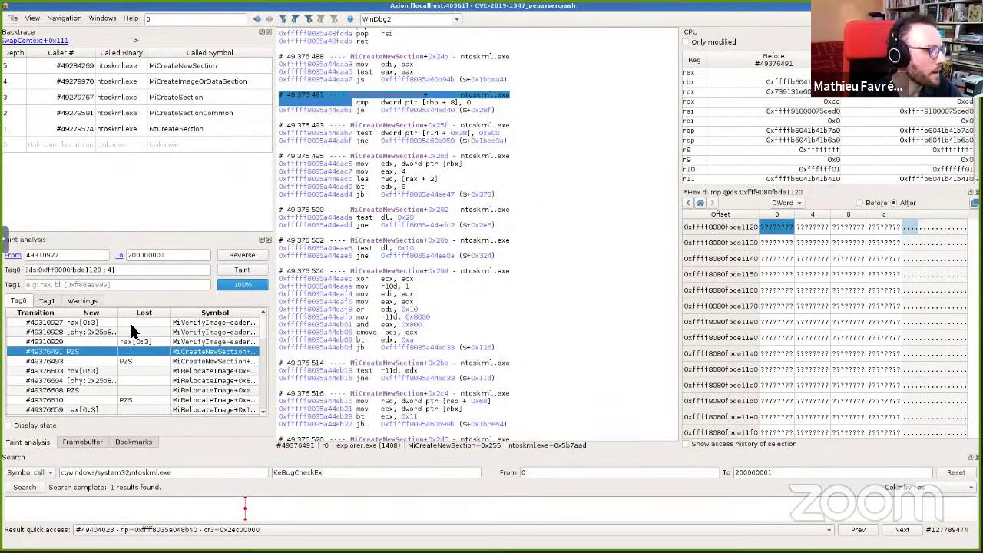
left_click(86, 393)
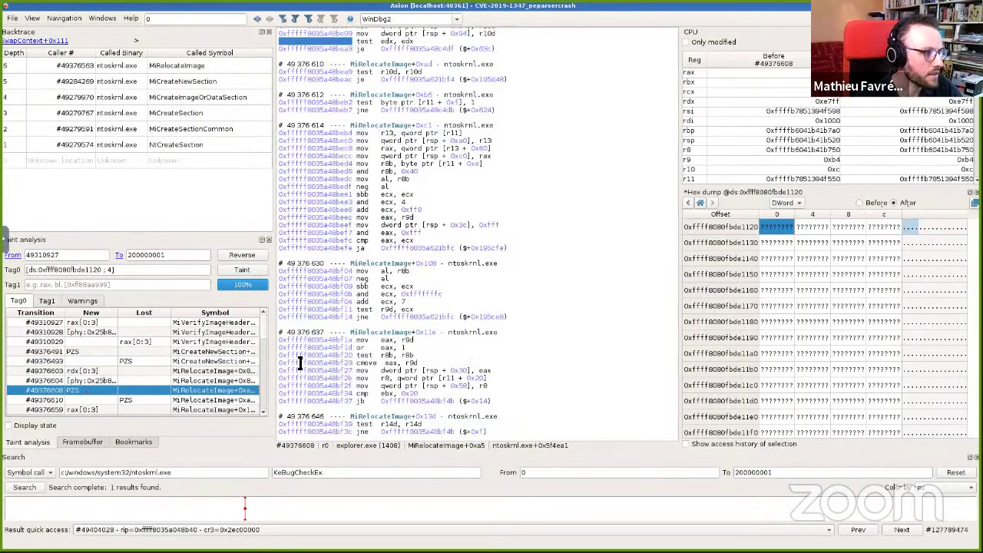
scroll(113, 364, "down", 2)
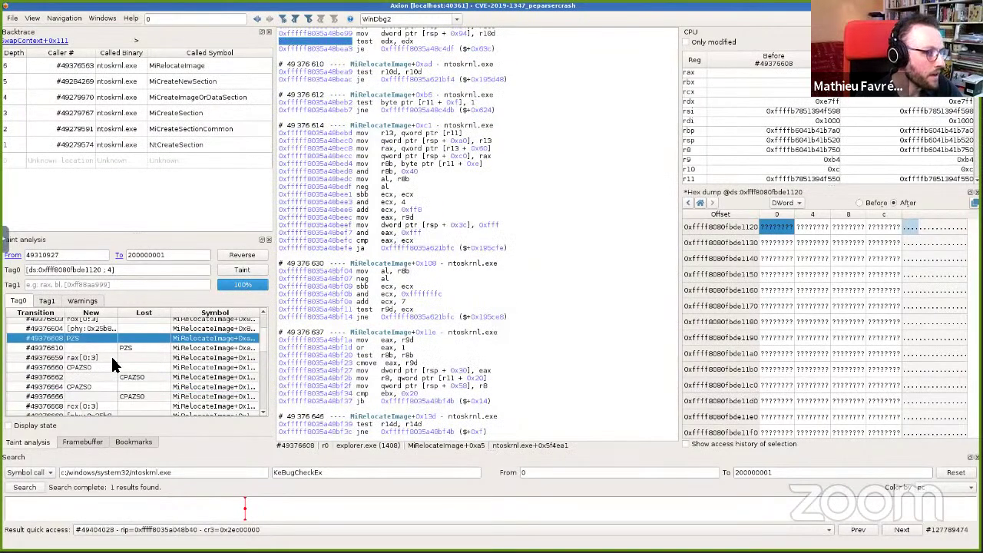
left_click(828, 102)
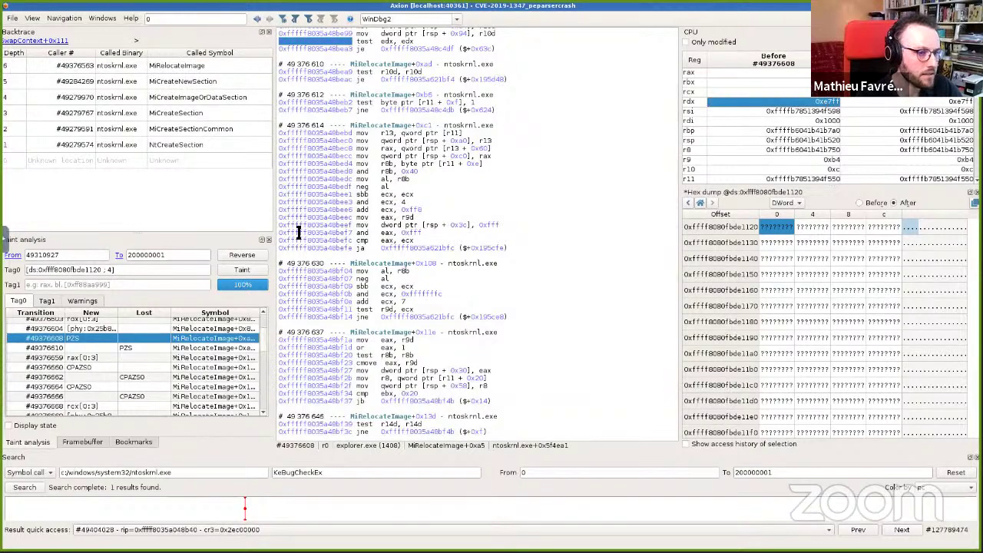
left_click(98, 368)
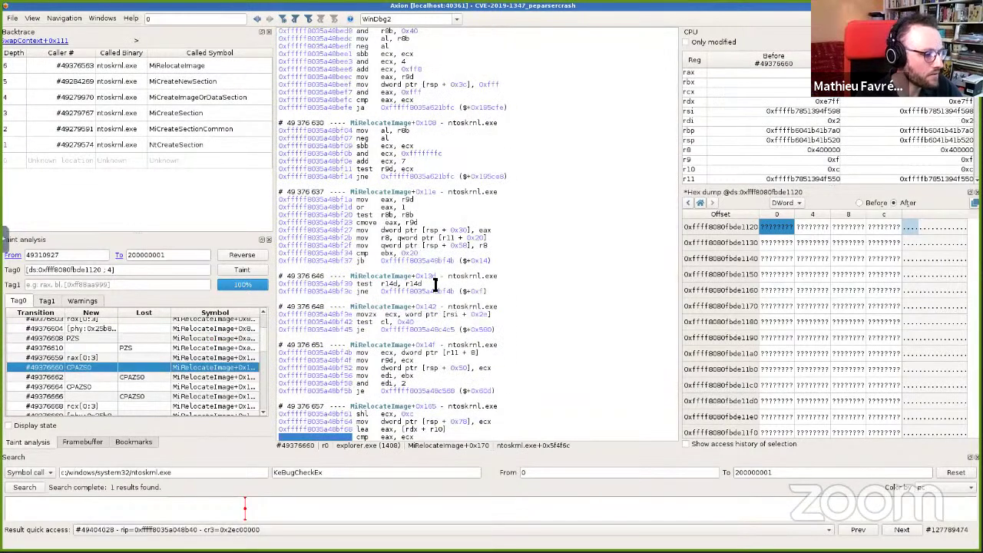
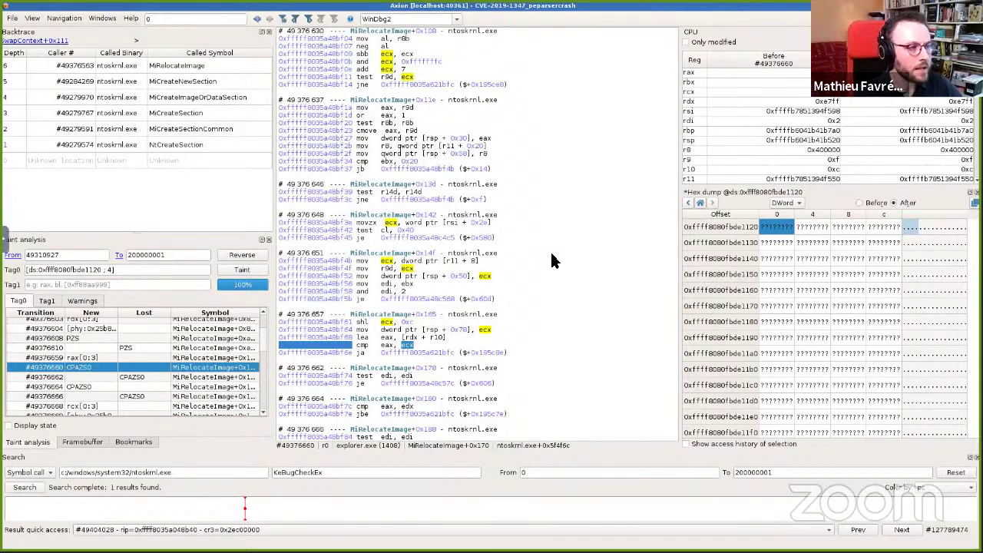
Switch to the Axion window paired with IDA and go to taint result #49376660 to view its block in the MiRelocateImage graph
key("alt+Tab")
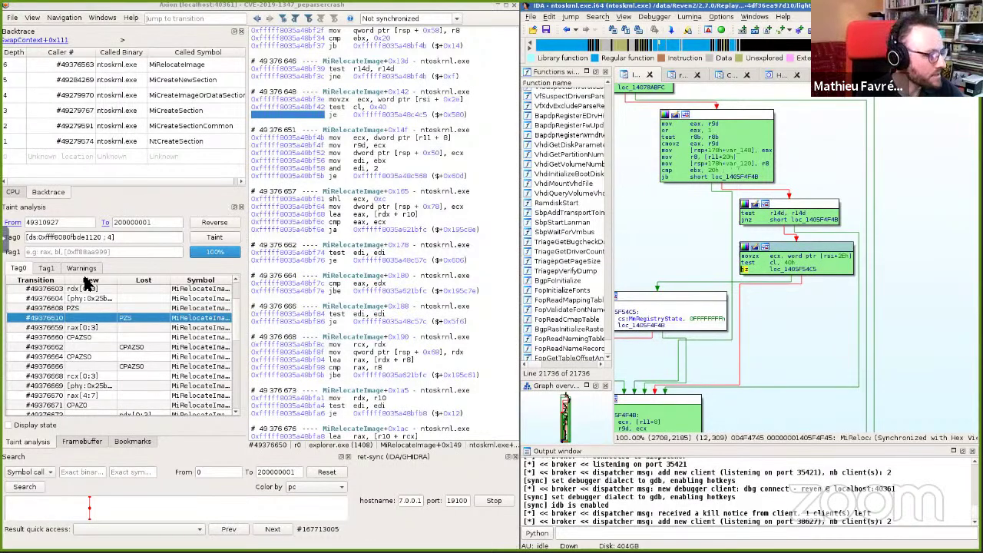
left_click(84, 339)
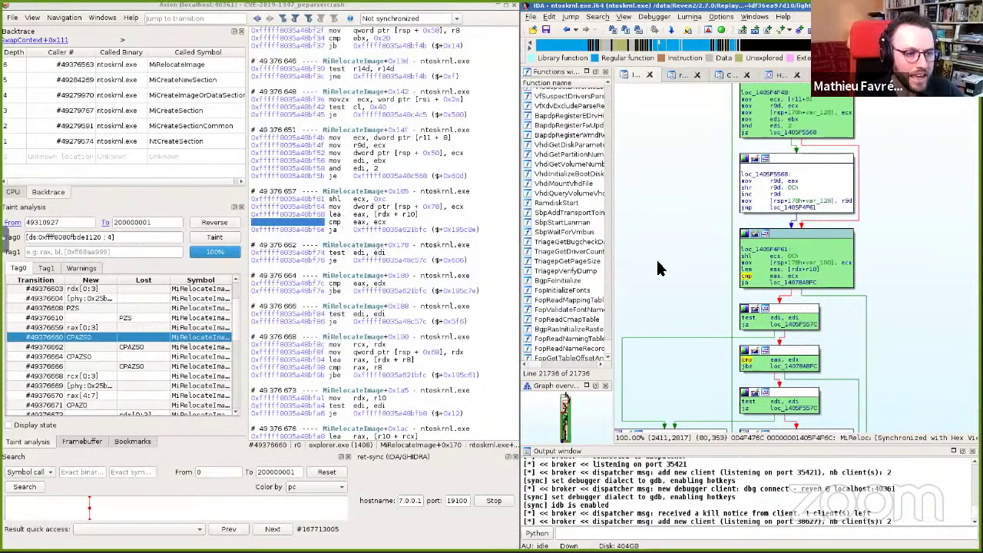
left_click_drag(663, 268, 671, 241)
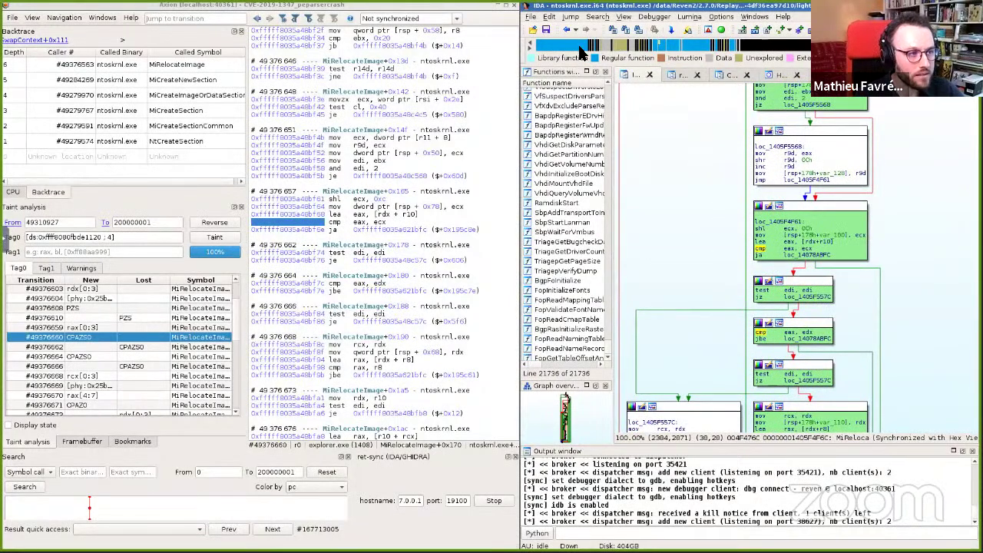
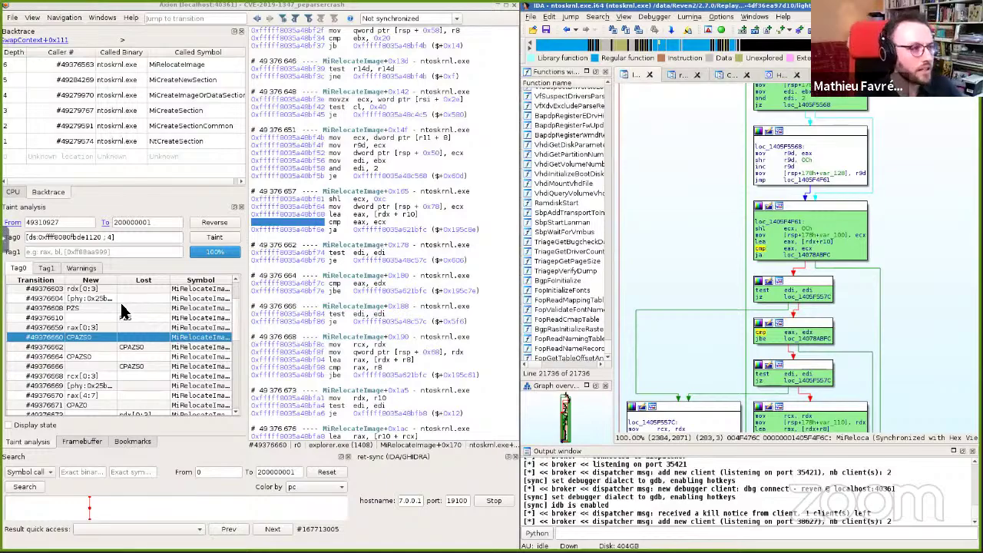
Switch to the REVEN Project Manager in Firefox, open the scenario list, and examine the size of the test scenario and the others
key("alt+Tab")
key("alt+Tab")
key("alt+Tab")
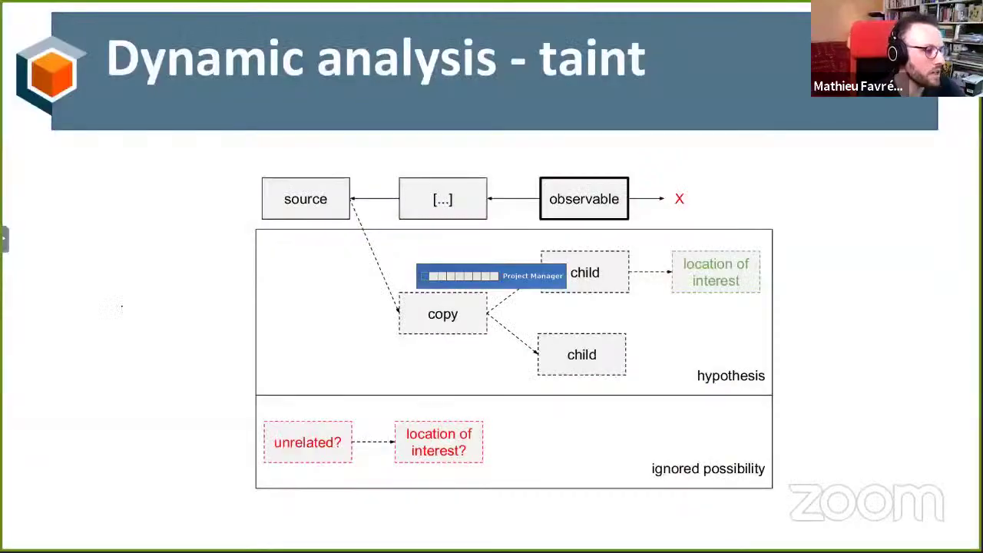
key("alt+Tab")
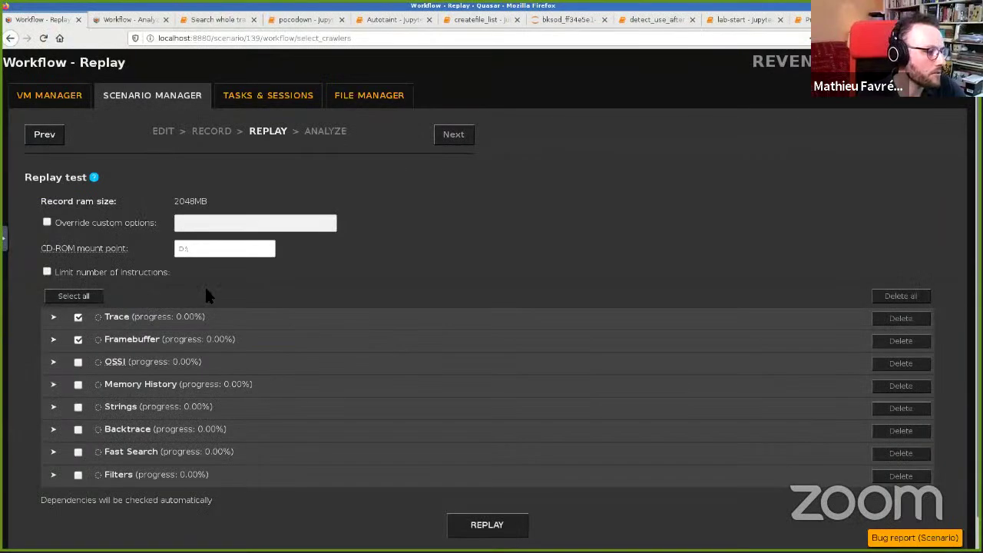
left_click(70, 95)
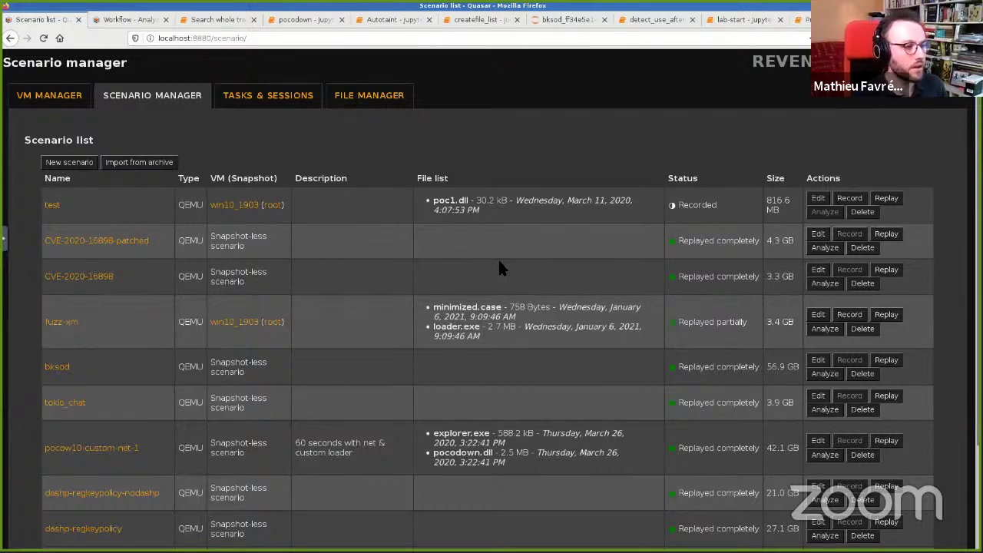
left_click_drag(768, 201, 790, 201)
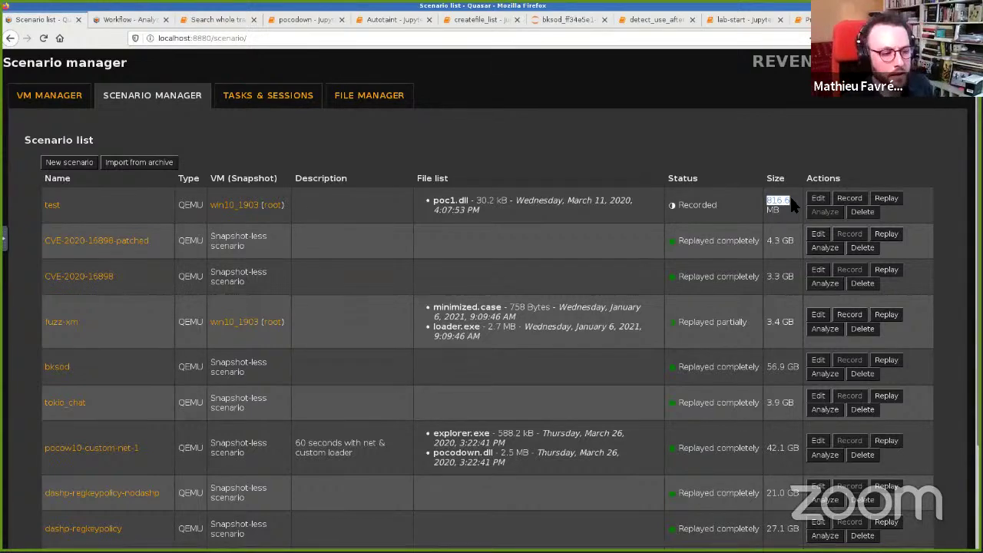
scroll(691, 269, "down", 3)
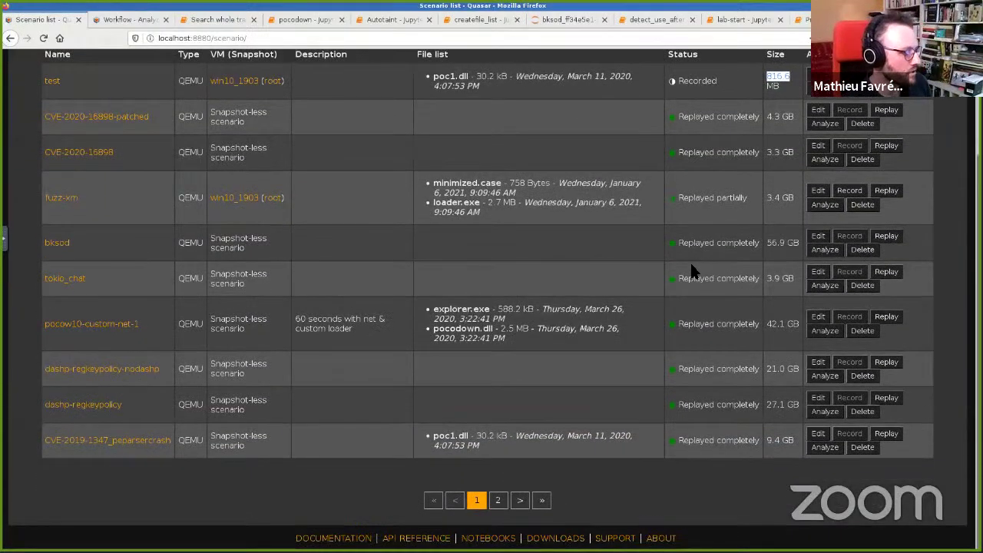
Examine the size of the CVE-2019-1347_peparsercrash scenario in the scenario list
left_click(770, 439)
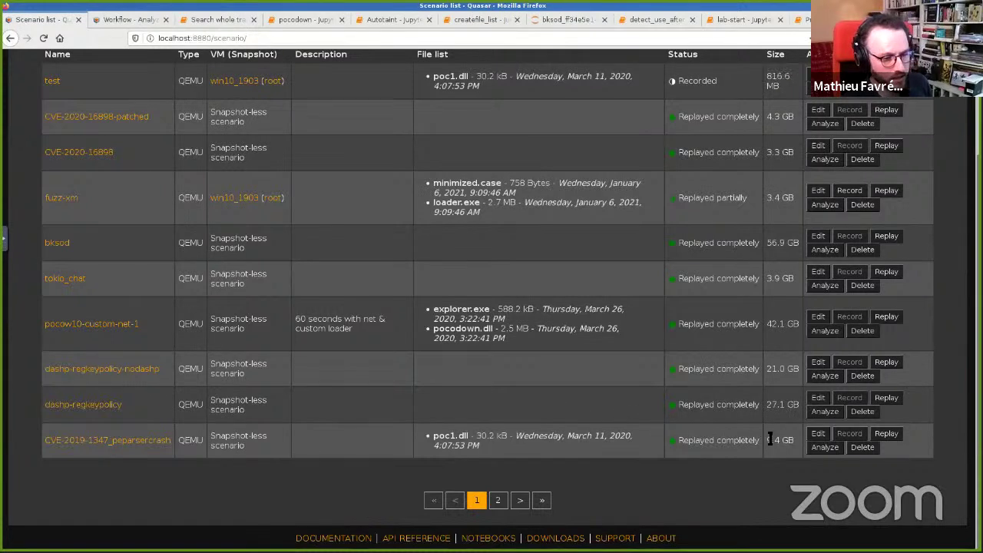
left_click_drag(769, 439, 796, 442)
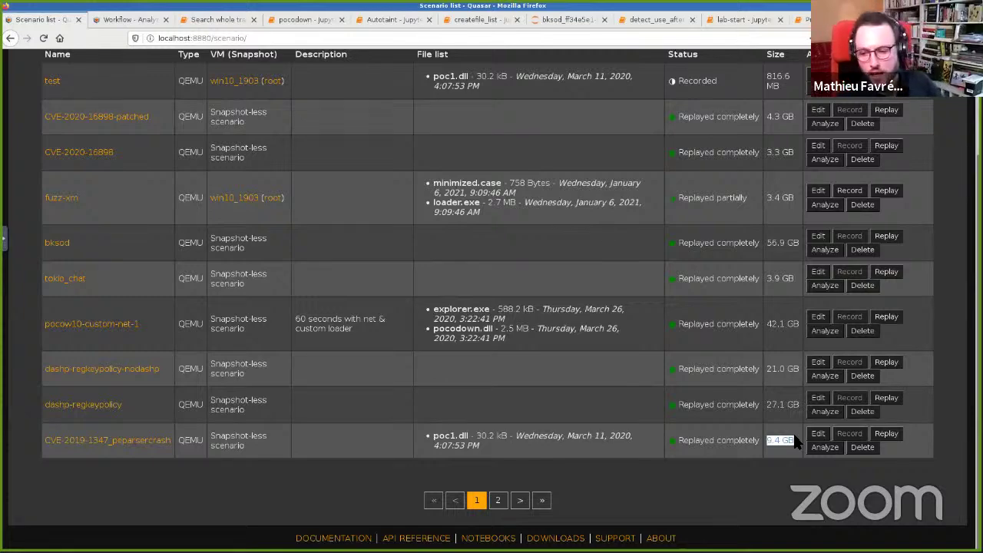
Switch to the Axion and IDA workspace and examine the blocks around loc_1405F5568 in the MiRelocateImage graph
key("alt+Tab")
key("alt+Tab")
key("alt+Tab")
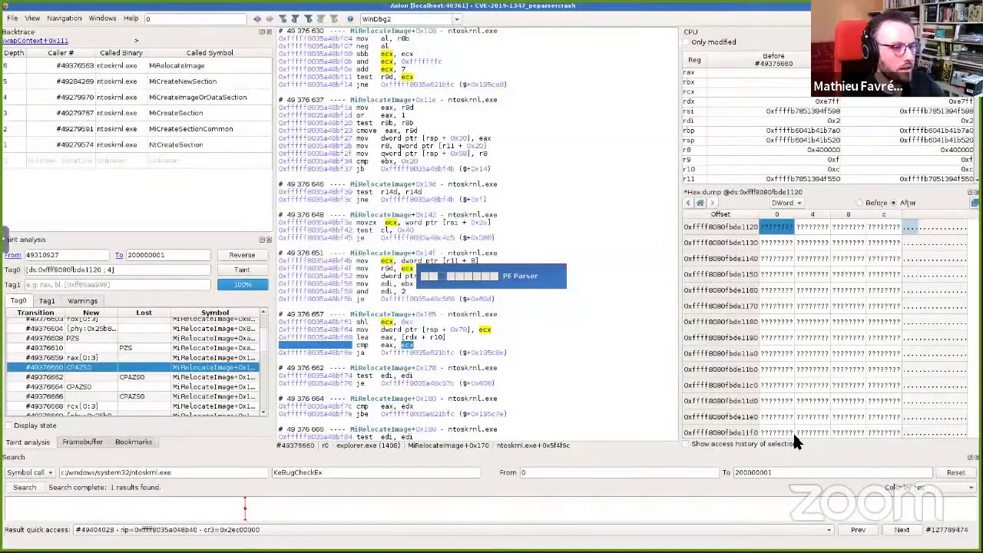
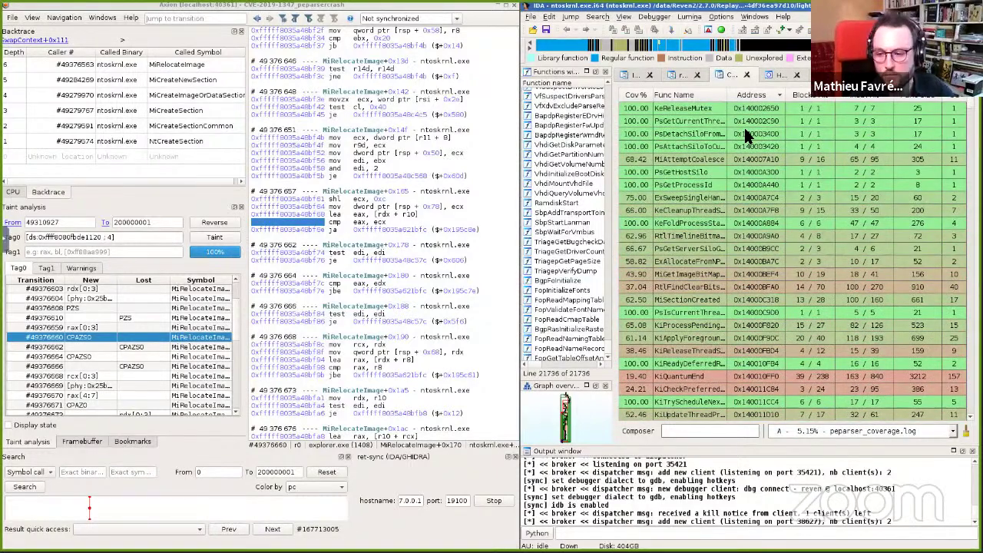
left_click(638, 74)
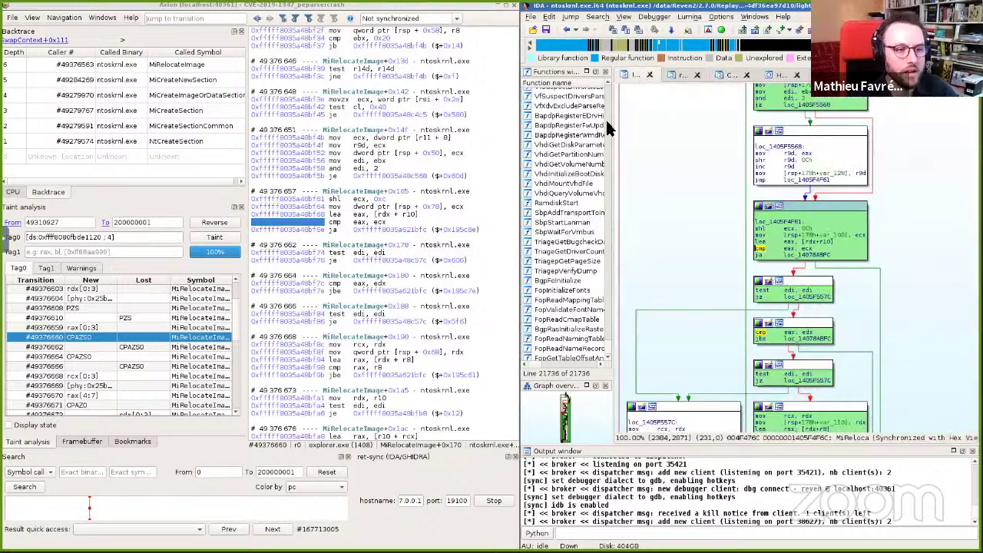
scroll(911, 231, "up", 3)
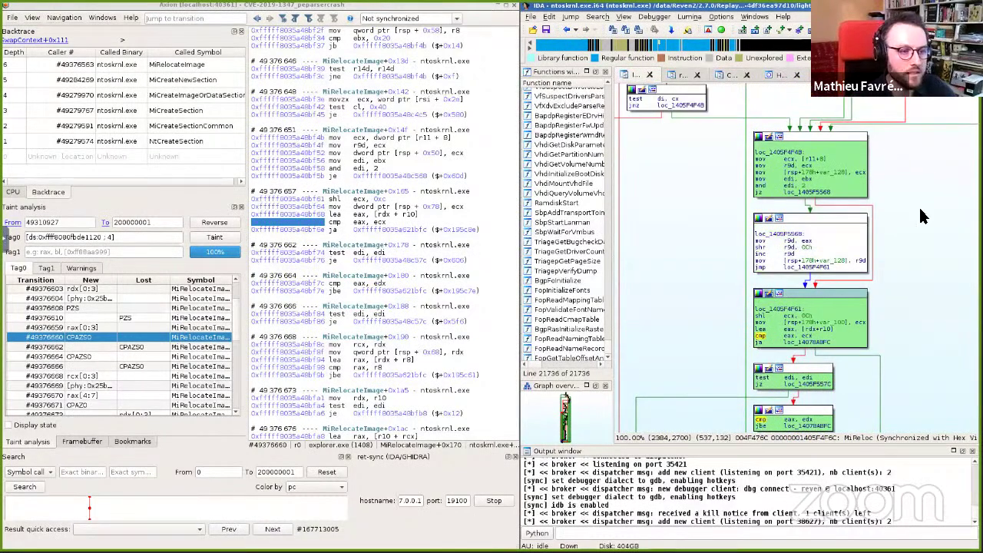
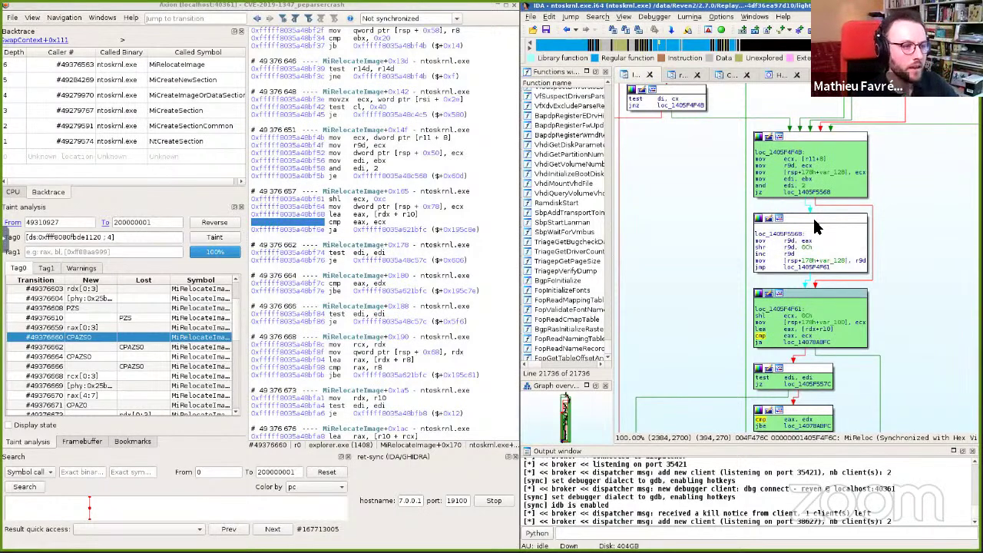
key("ctrl+alt+Right")
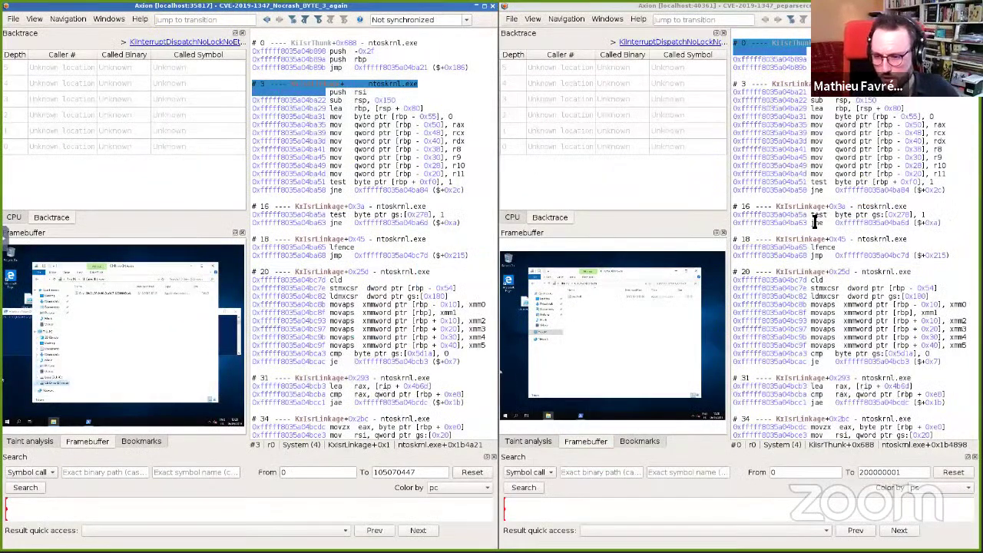
key("ctrl+alt+Left")
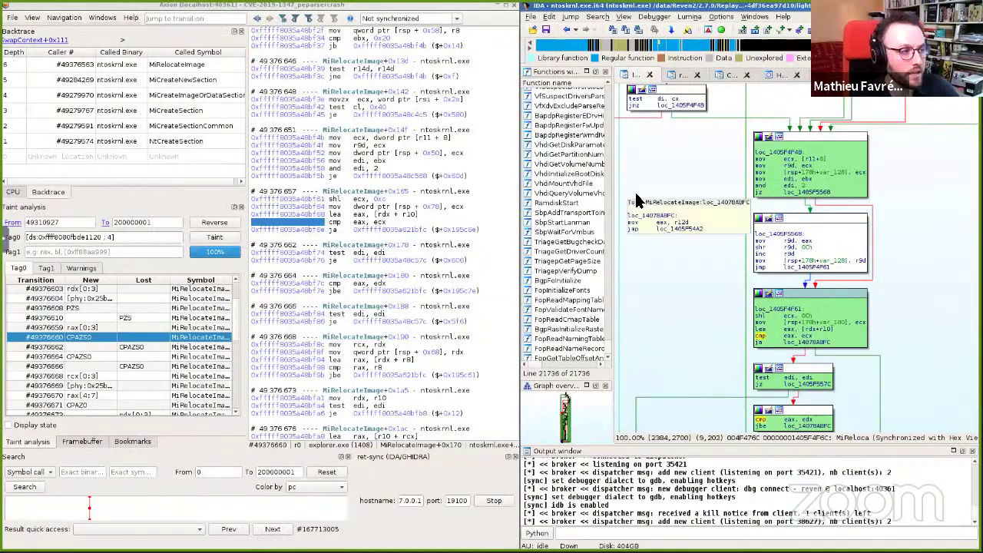
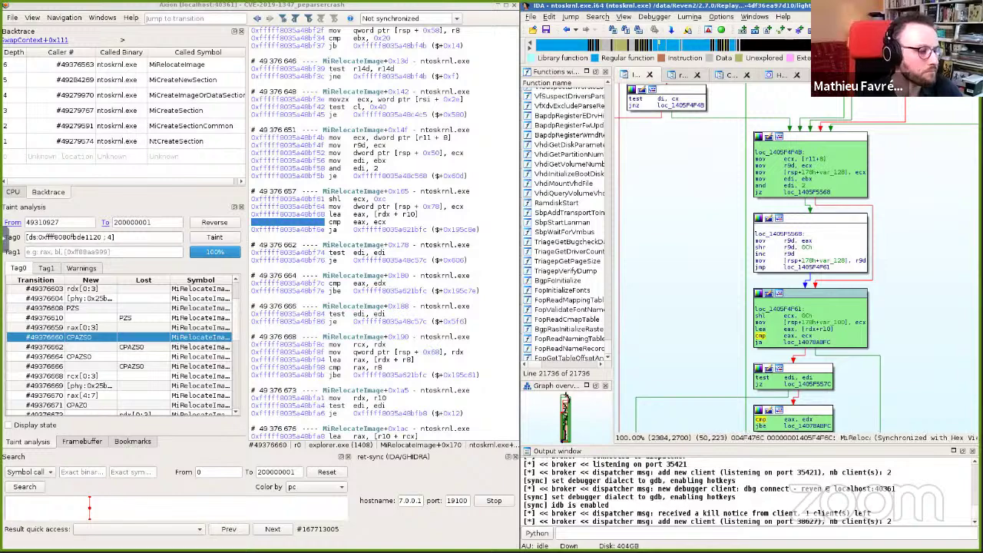
Switch to the side-by-side Axion windows of the Nocrash_BYTE_3_again and peparsercrash scenarios and jump near the end of both traces
left_click(384, 9)
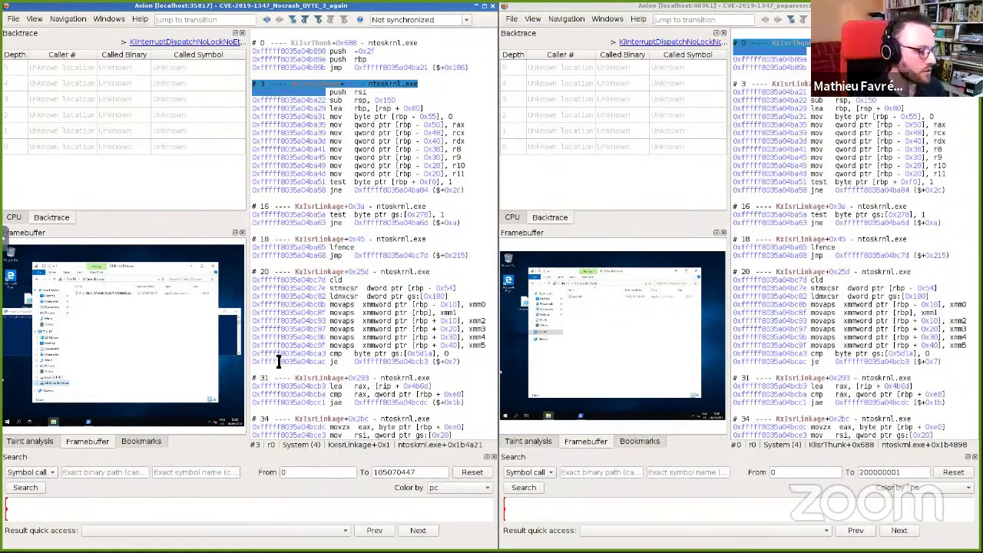
left_click(491, 505)
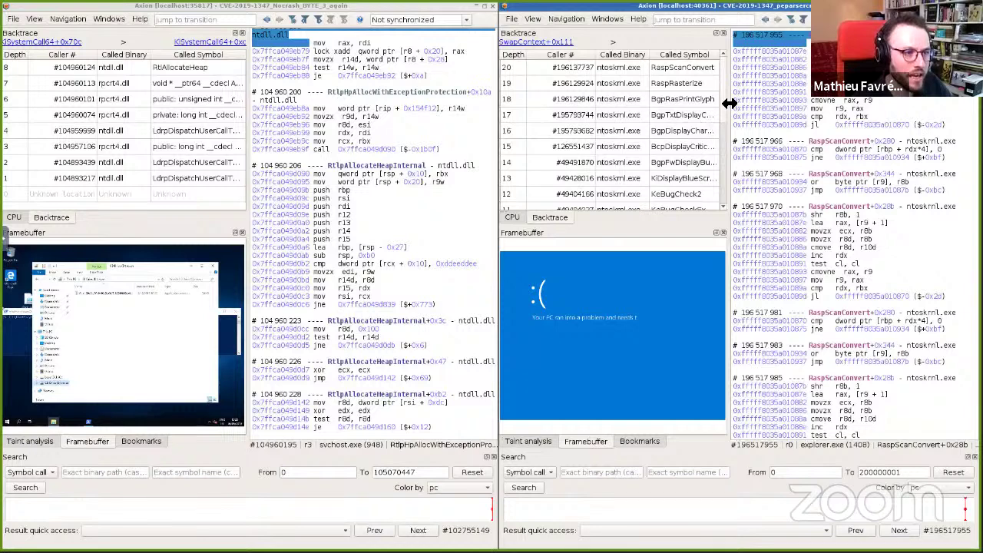
In the crash trace's backtrace, go to the memcpy call and on to the MiRelocateImage call
scroll(704, 133, "down", 3)
left_click(689, 138)
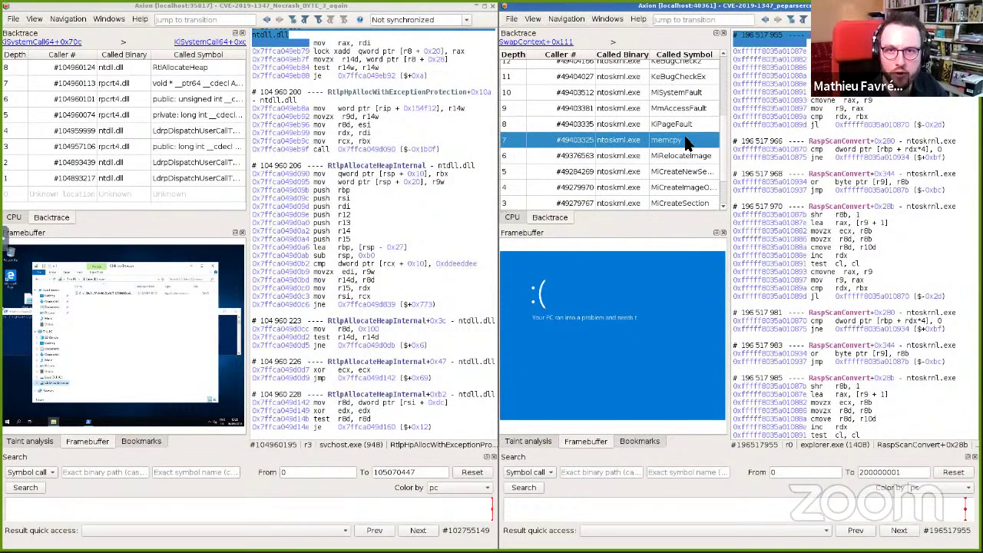
double_click(674, 141)
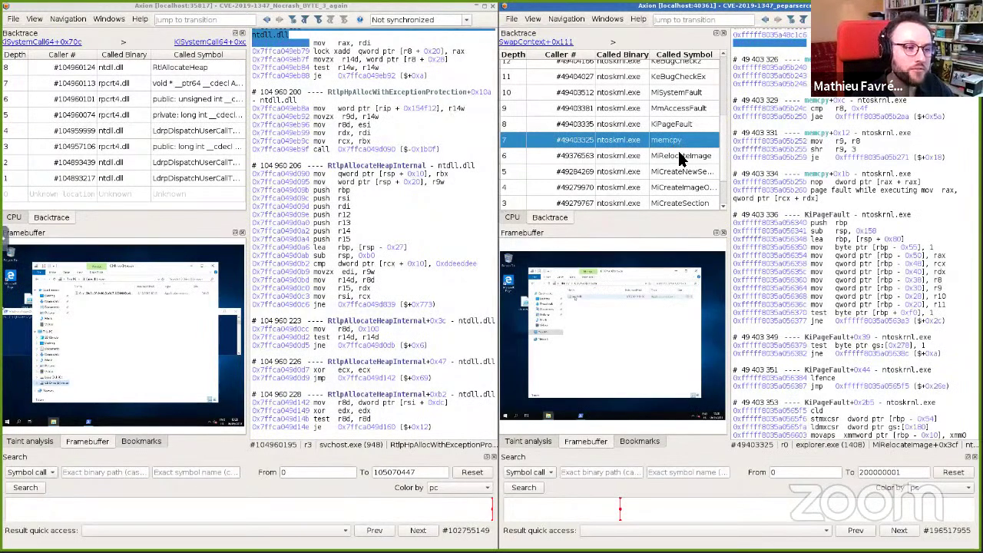
double_click(679, 154)
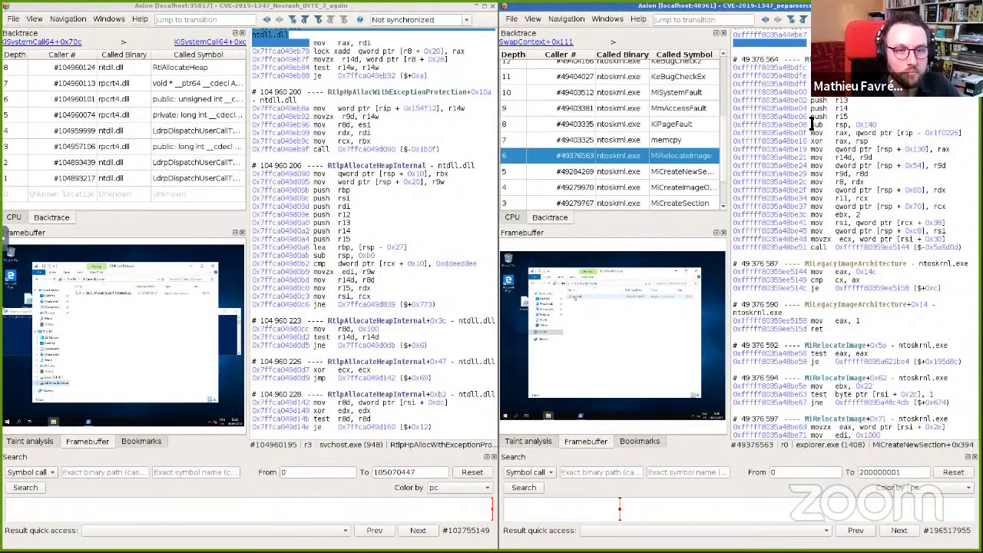
In the no-crash trace, search for calls to MiRelocateImage in c:/windows/system32/ntoskrnl.exe
left_click(88, 474)
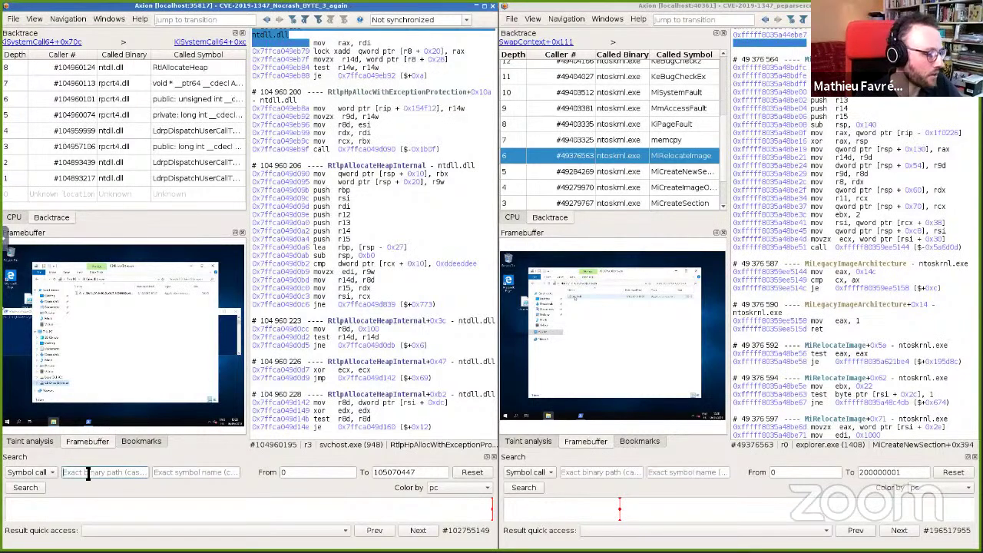
type("c:/windows/system32/ntoskrnl.exe")
key("Tab")
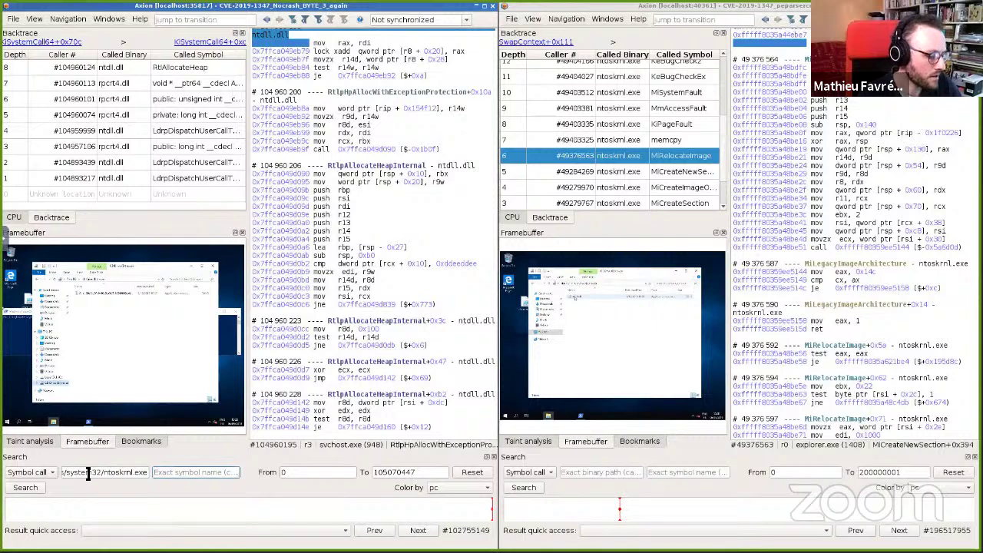
type("mirelocal")
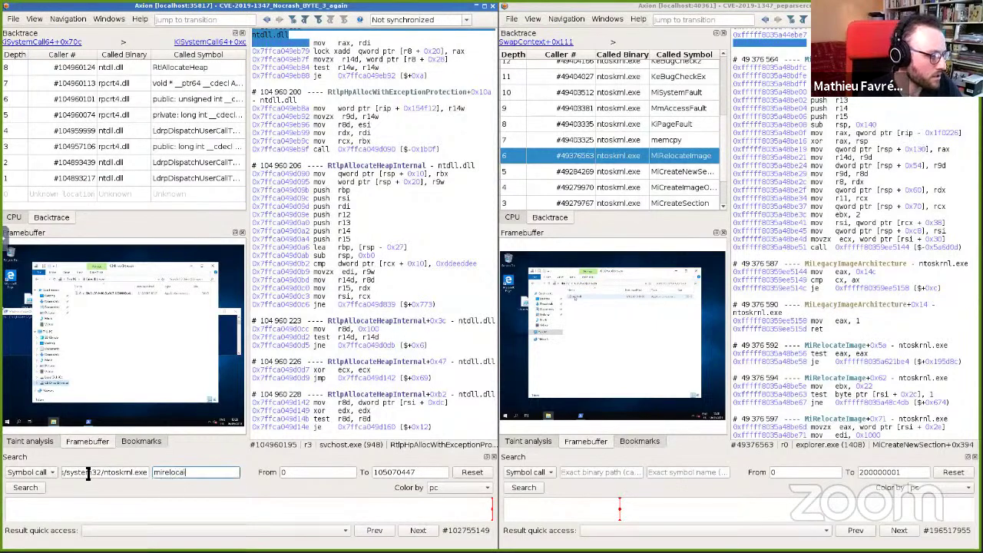
key("Down")
key("Down")
key("Return")
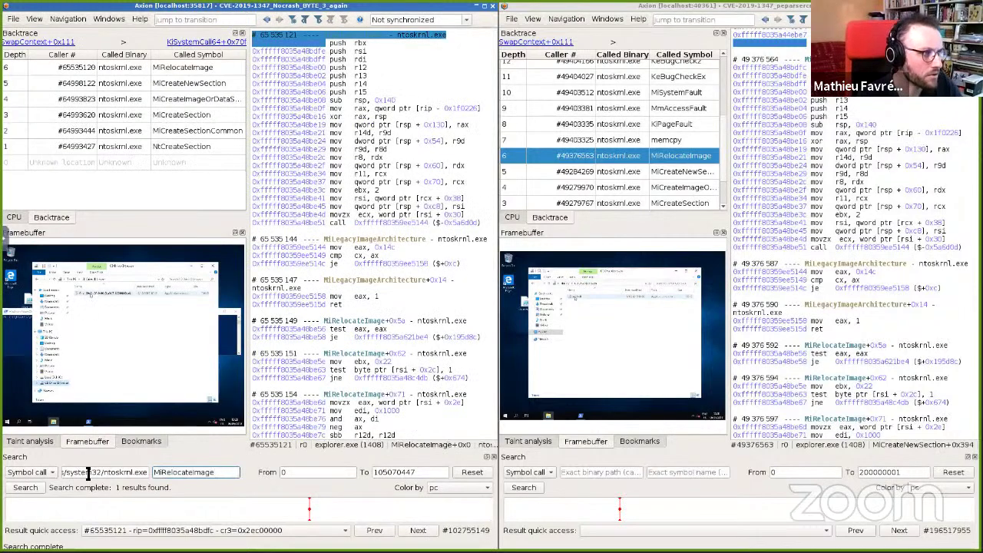
scroll(780, 225, "down", 1)
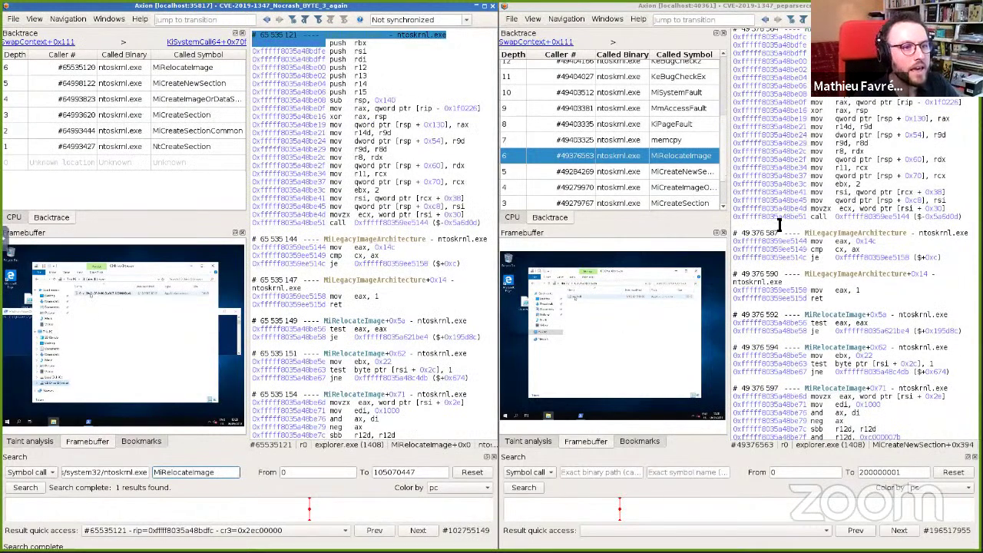
Switch to the terminal and rerun diff_trace.py on CVE-2019-1347_Nocrash_BYTE_3_again from transition 65535121 and CVE-2019-1347_peparsercrash from transition 49376564
key("alt+Tab")
key("alt+Tab")
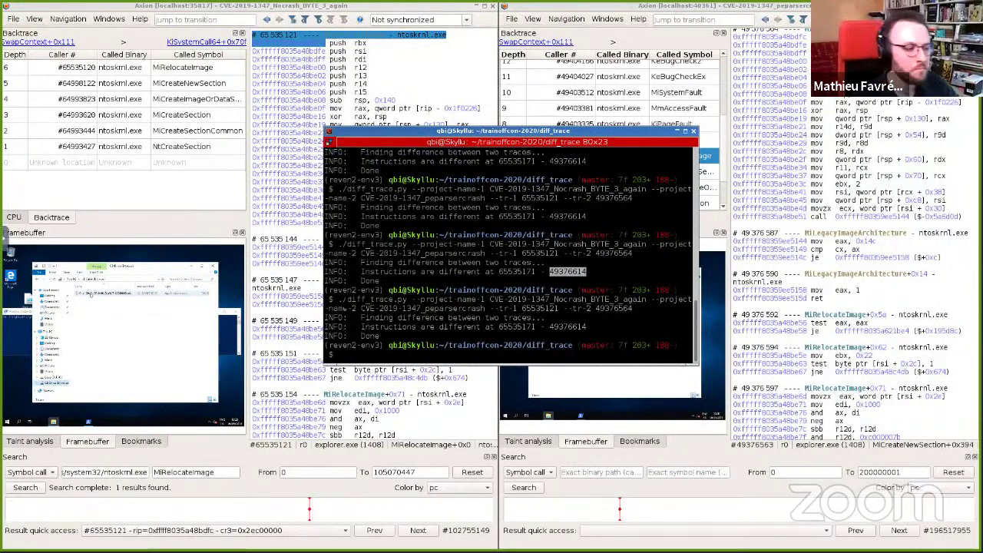
key("Up")
key("Return")
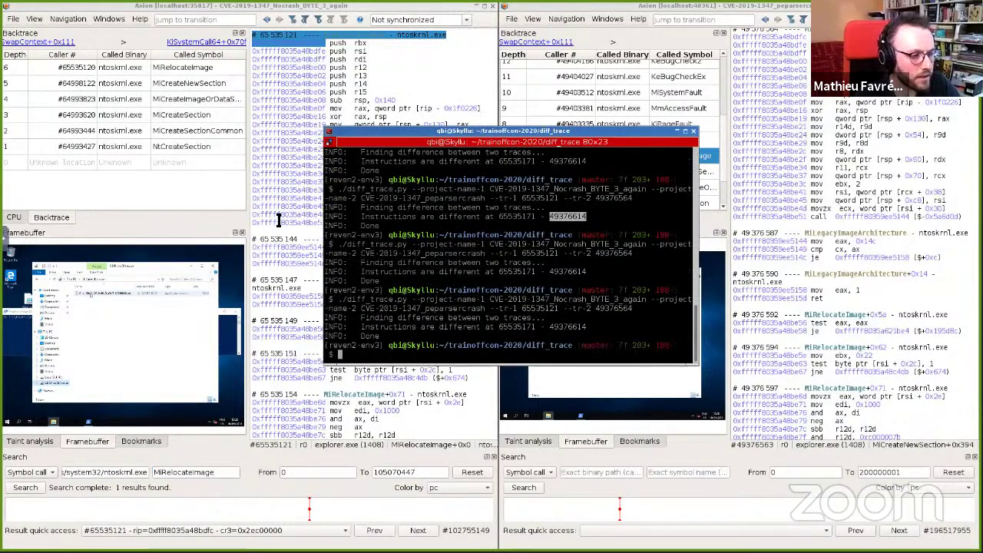
double_click(541, 308)
left_click(588, 308)
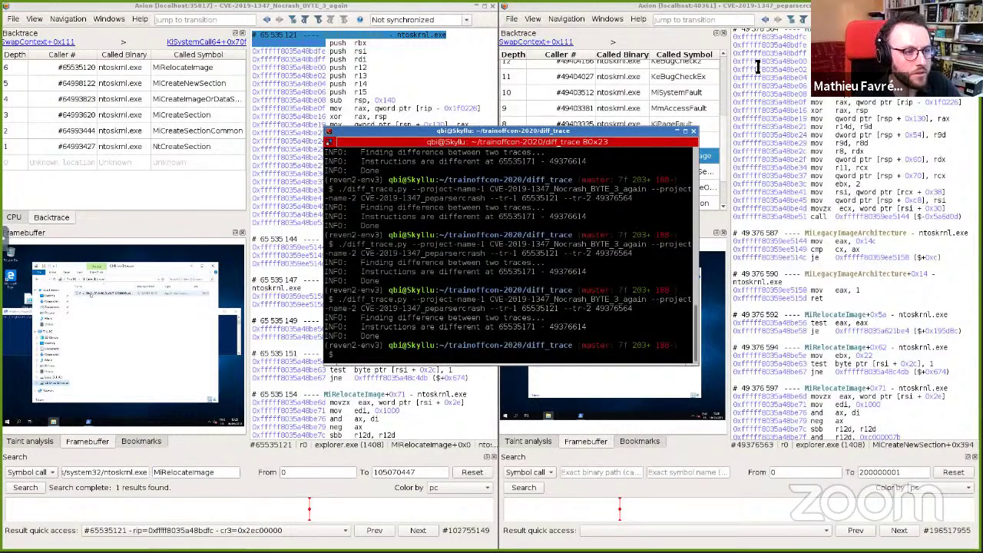
scroll(776, 104, "up", 1)
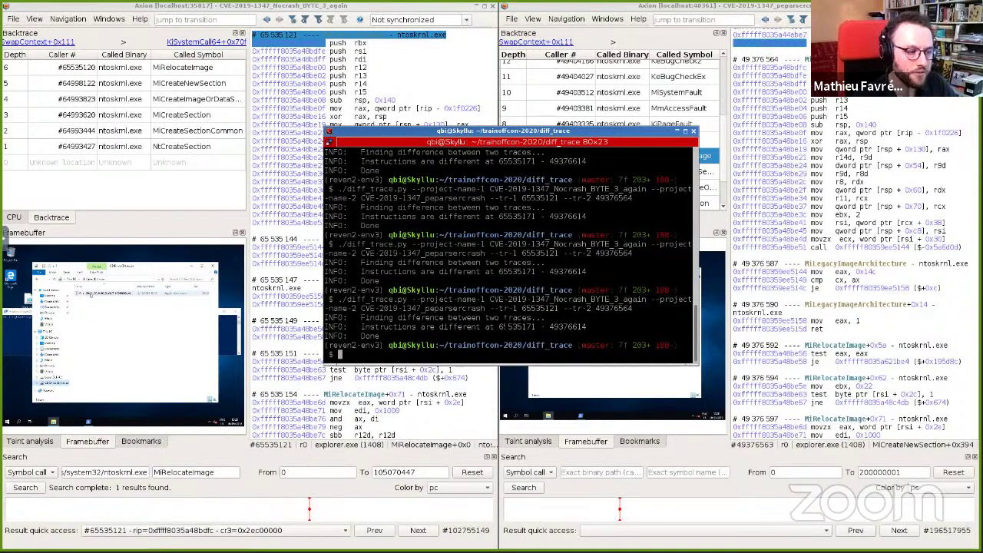
Go to the differing transition 65535171 in the no-crash trace
double_click(511, 326)
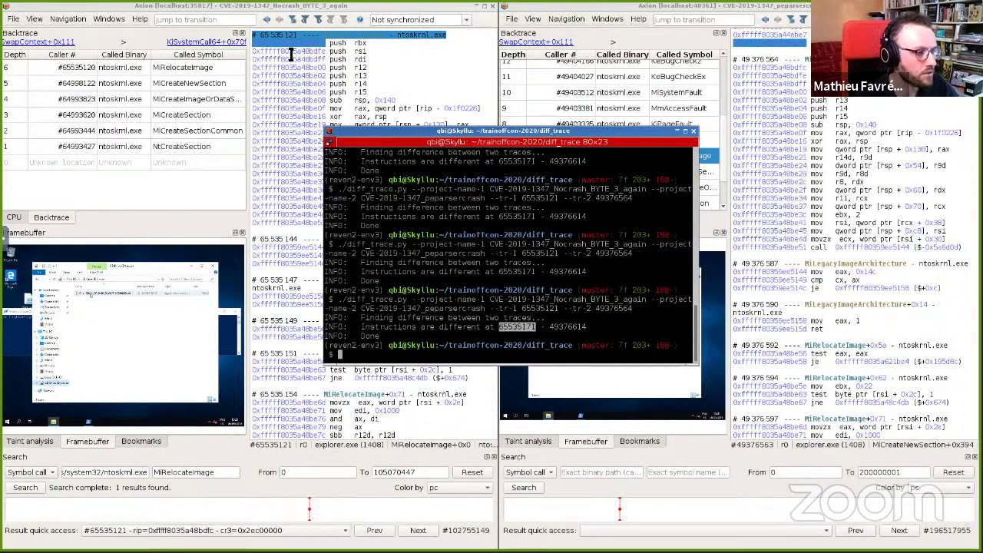
left_click(217, 19)
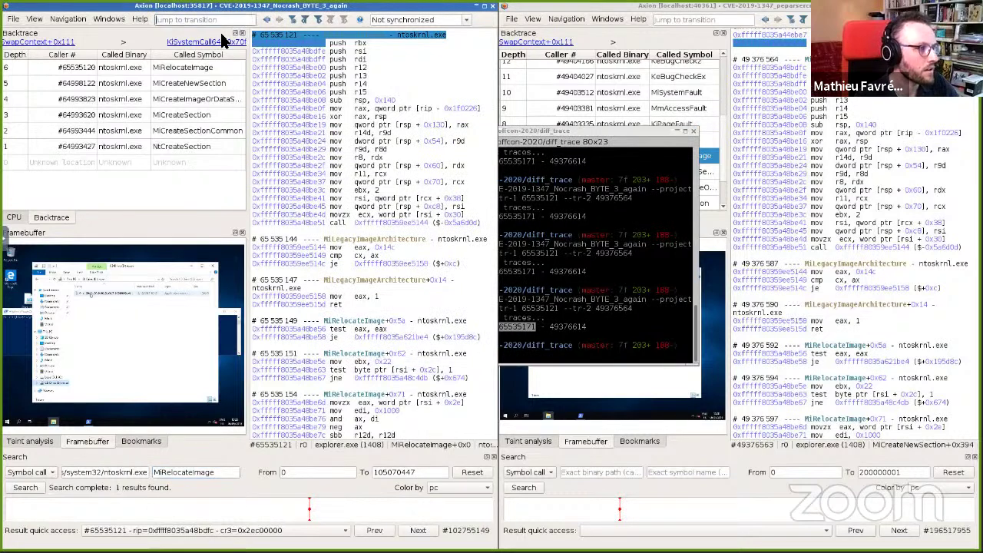
left_click(532, 132)
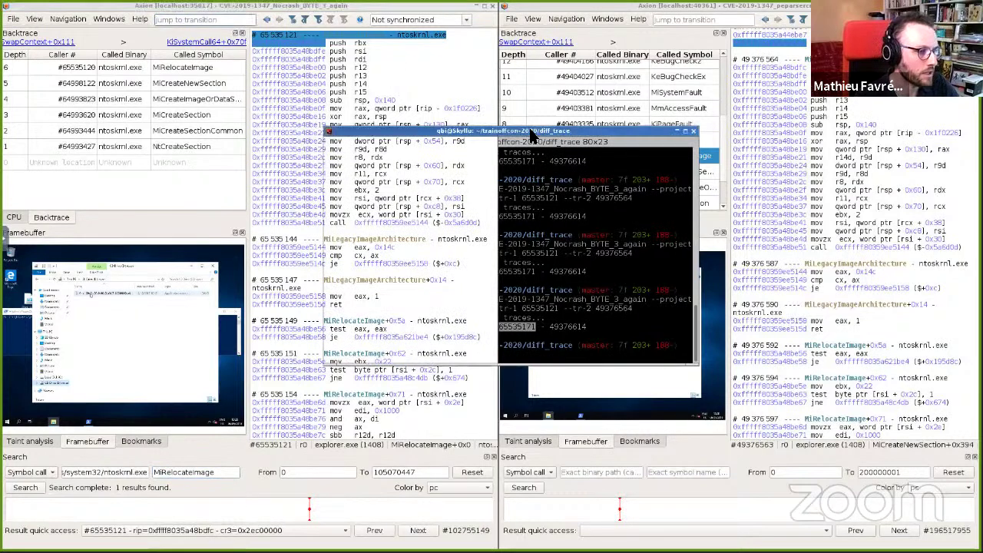
right_click(528, 327)
left_click(547, 338)
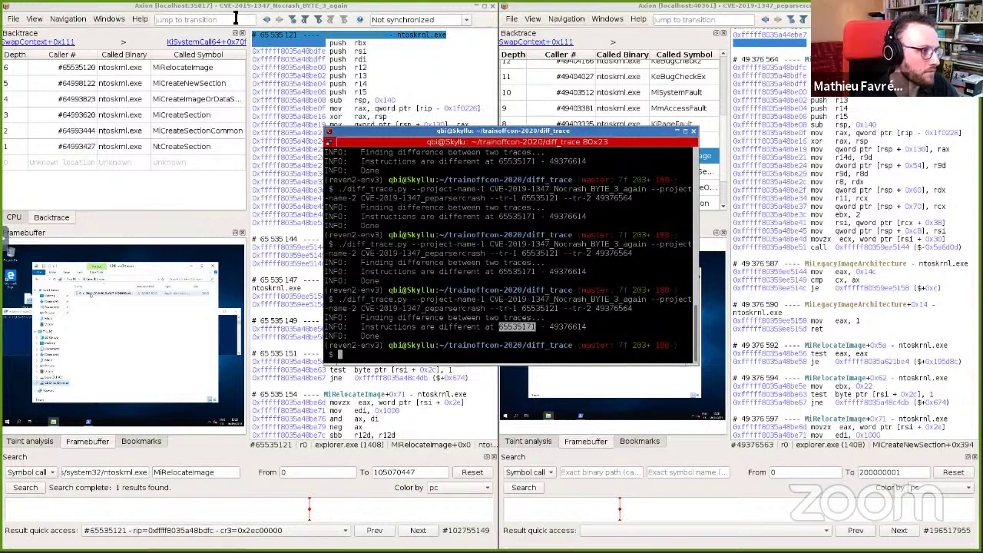
left_click(236, 20)
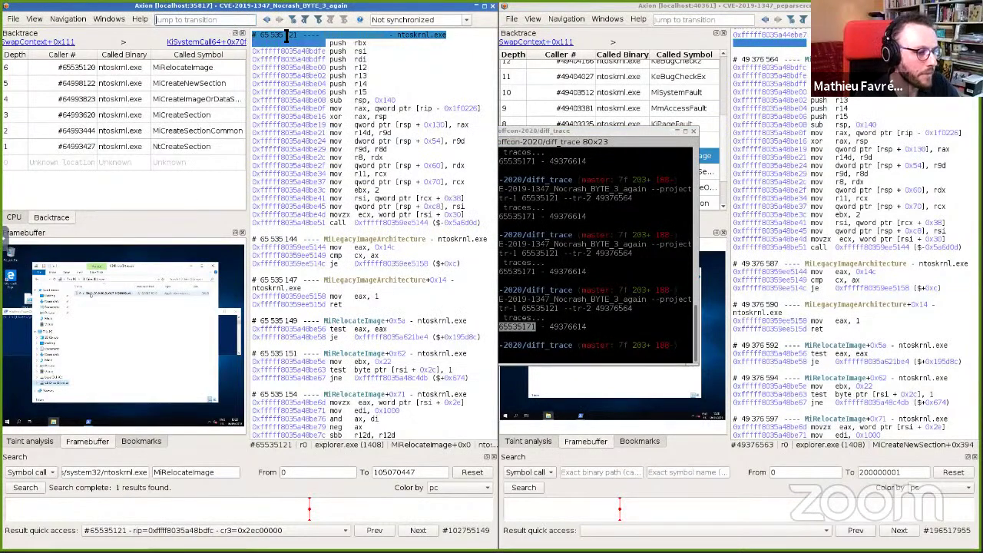
type("65")
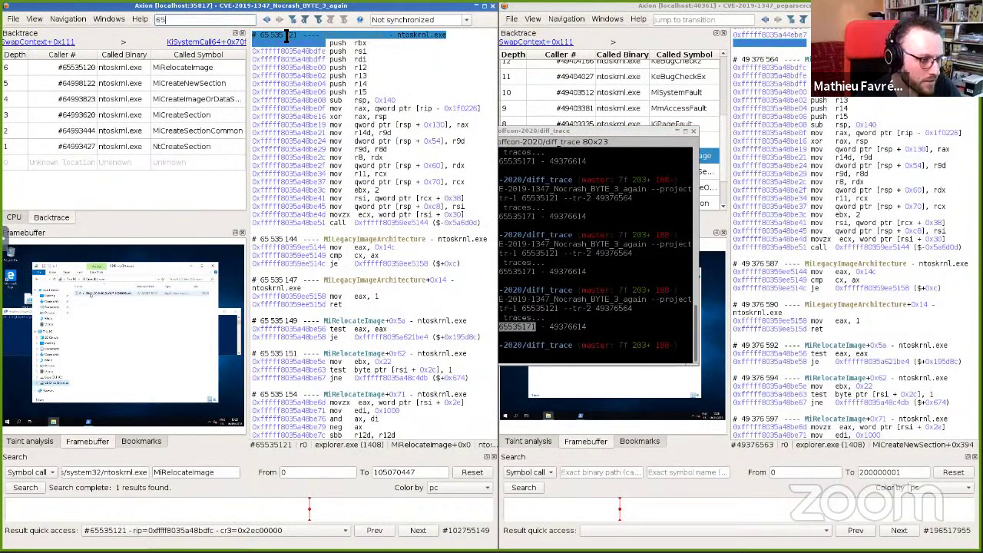
type("535171")
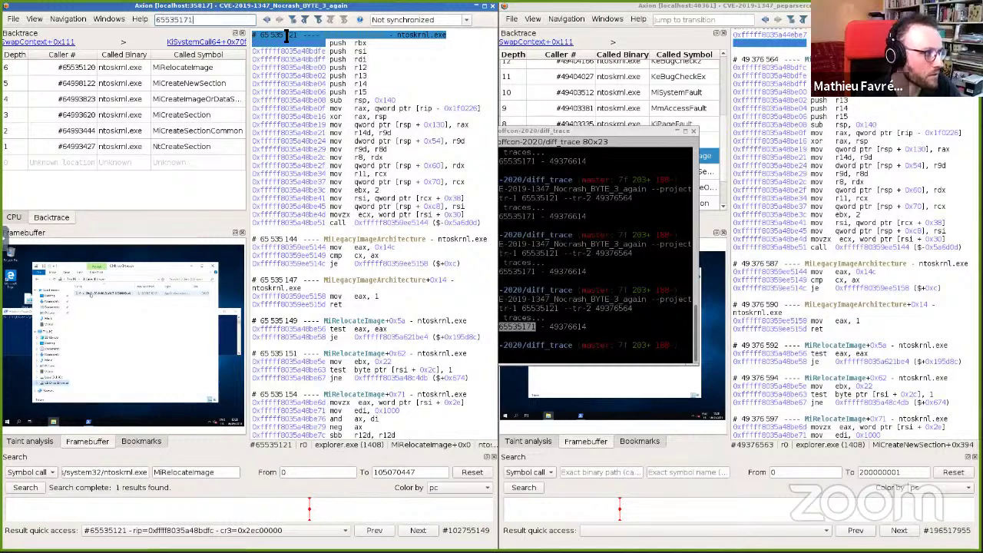
key("Return")
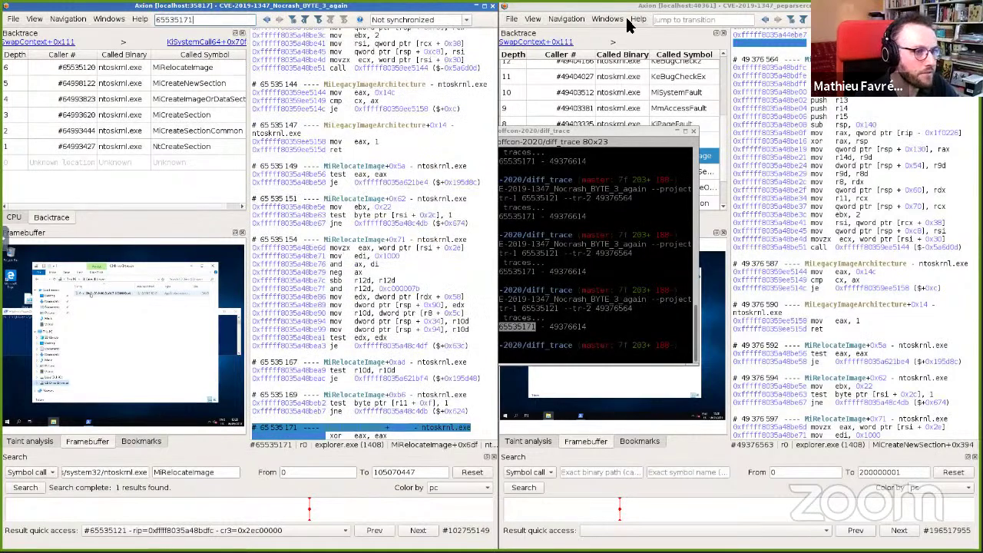
Move the terminal off the crash trace and go to its differing transition 49376614
left_click(678, 20)
key("alt+Tab")
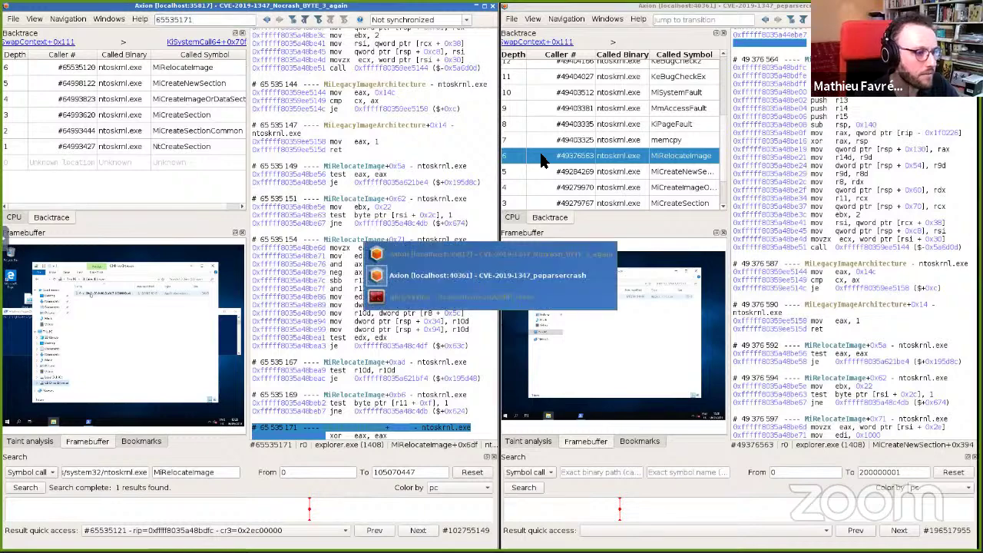
left_click_drag(325, 120, 212, 117)
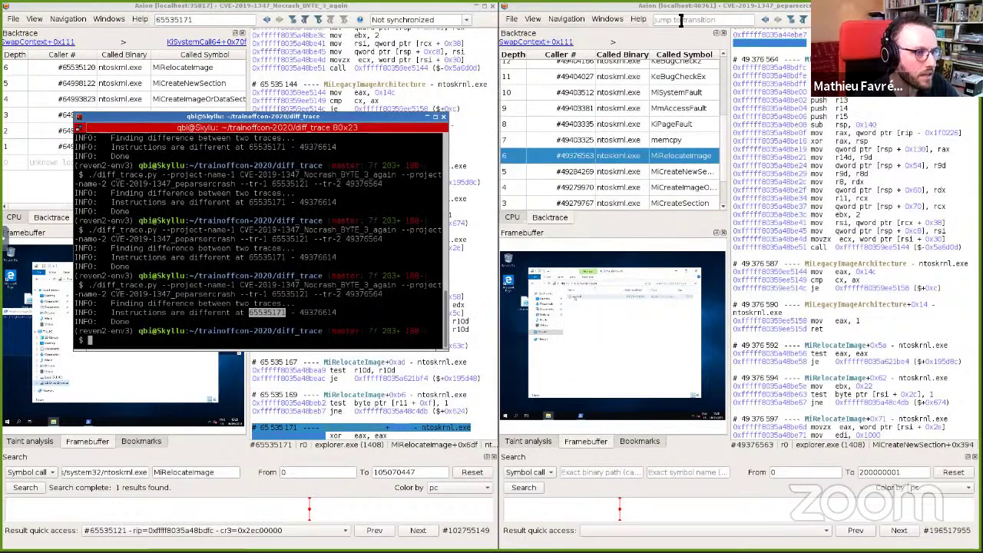
left_click(682, 18)
type("4")
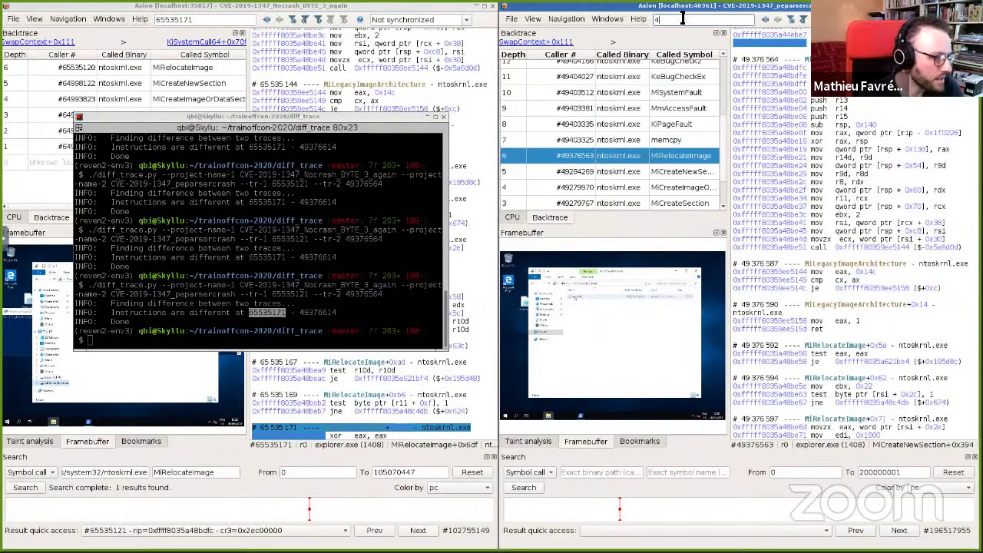
type("9376514")
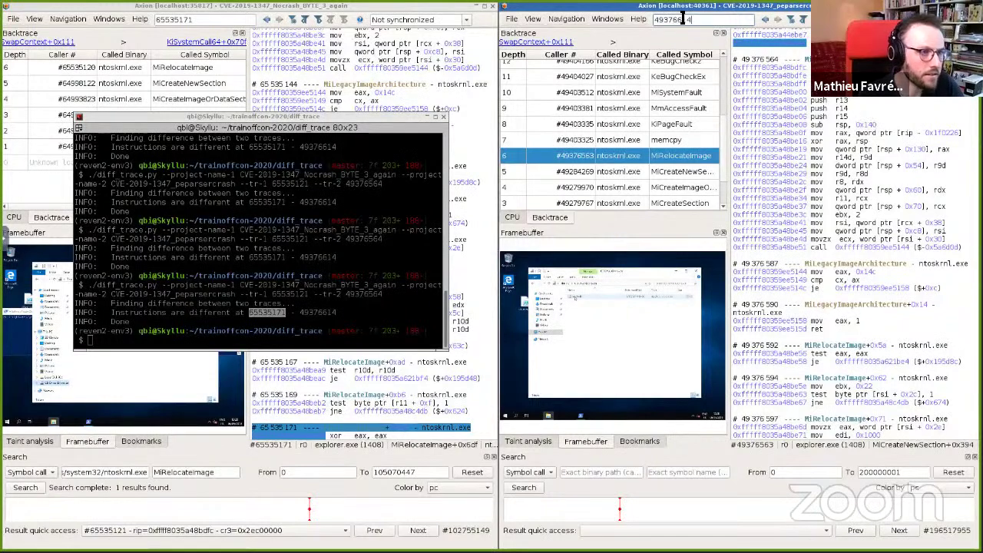
key("Return")
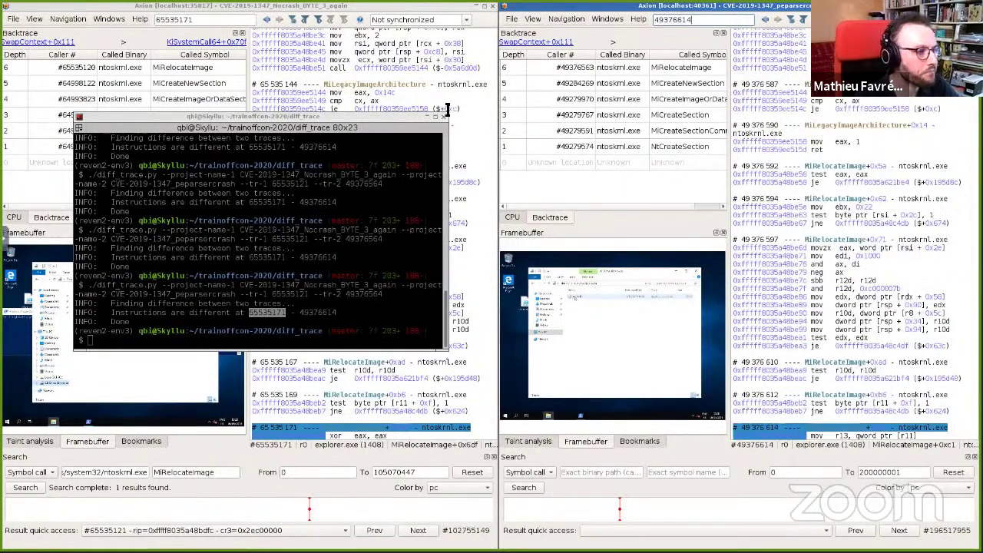
Select the test of byte ptr [r11 + 0xf] at MiRelocateImage+0xb6, just before the divergence, in both traces
left_click(406, 7)
scroll(394, 278, "down", 2)
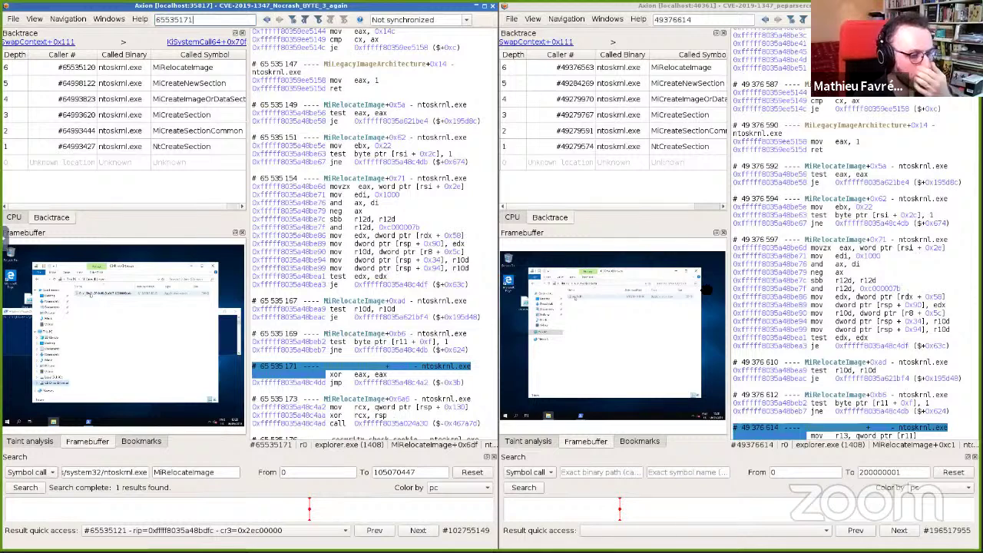
scroll(812, 330, "down", 3)
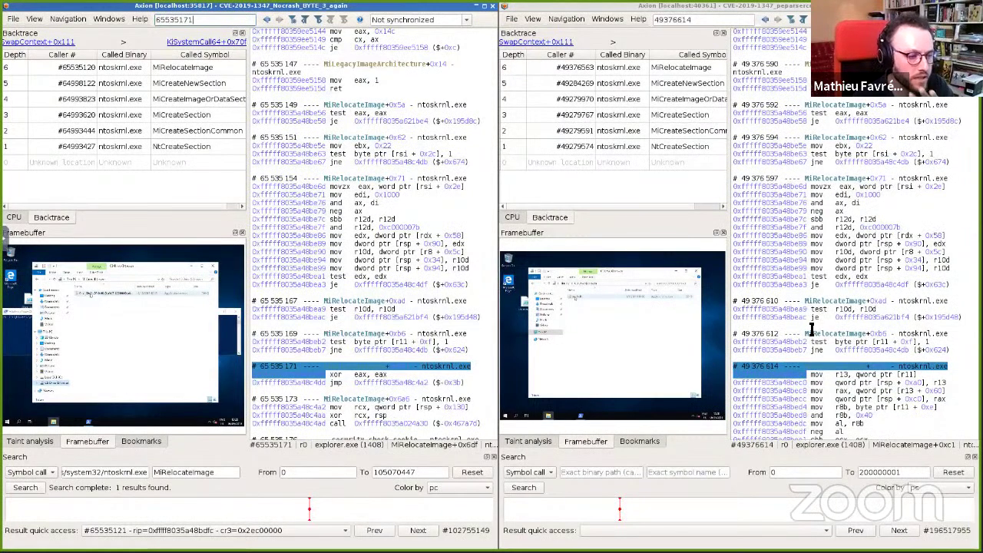
left_click(372, 349)
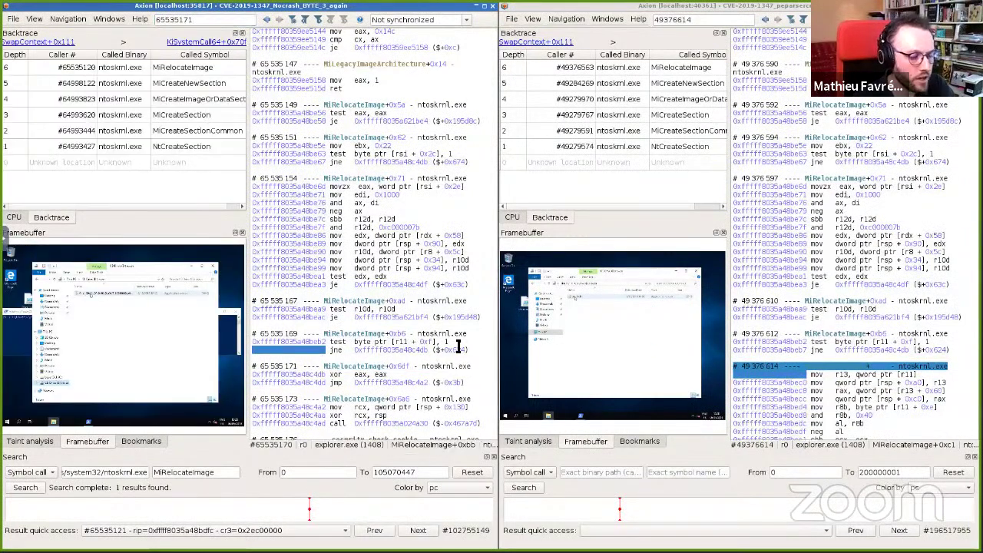
left_click(883, 352)
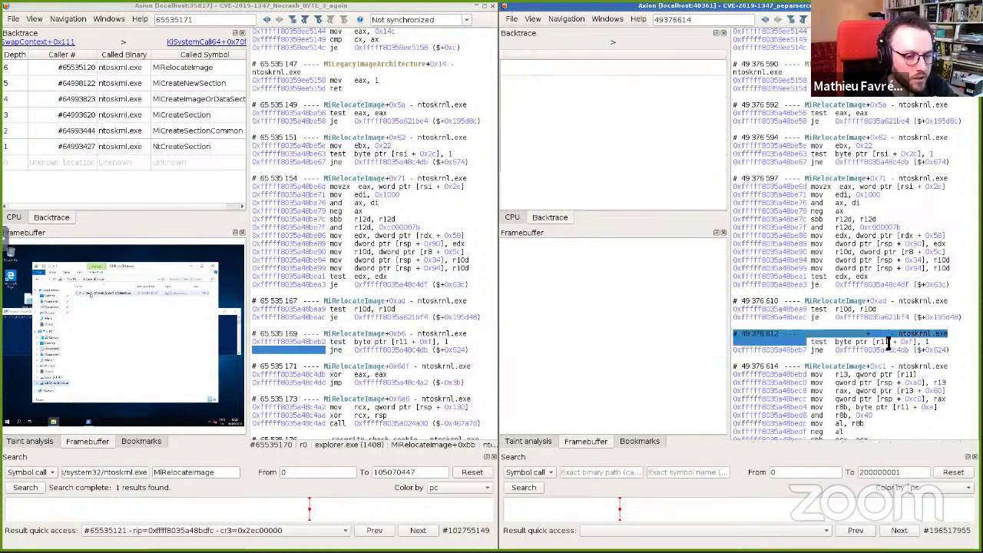
left_click(878, 344)
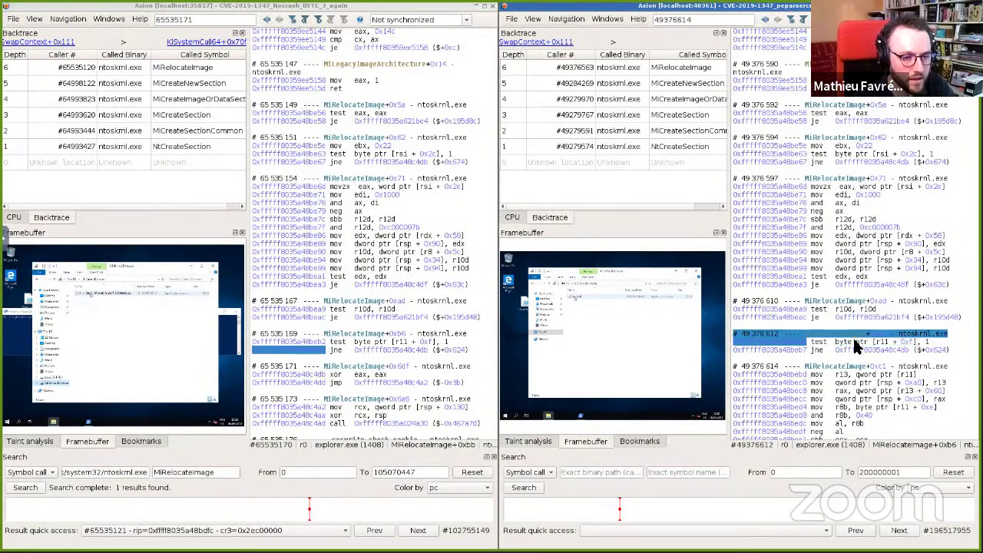
left_click(395, 342)
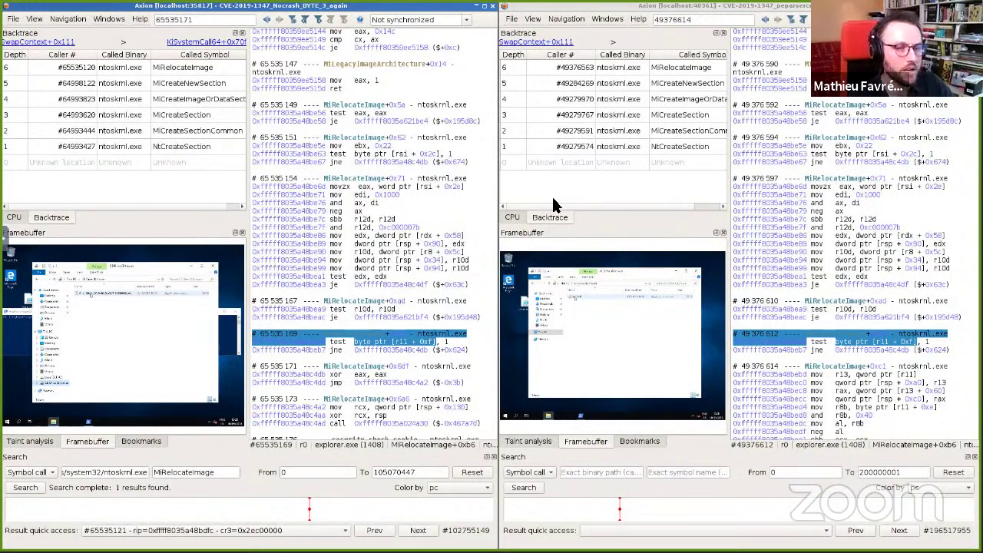
Switch to the Meld comparison of dashp-wo.log and dashp.log and find the differing GetCommandLine call
key("ctrl+alt+Left")
key("ctrl+alt+Left")
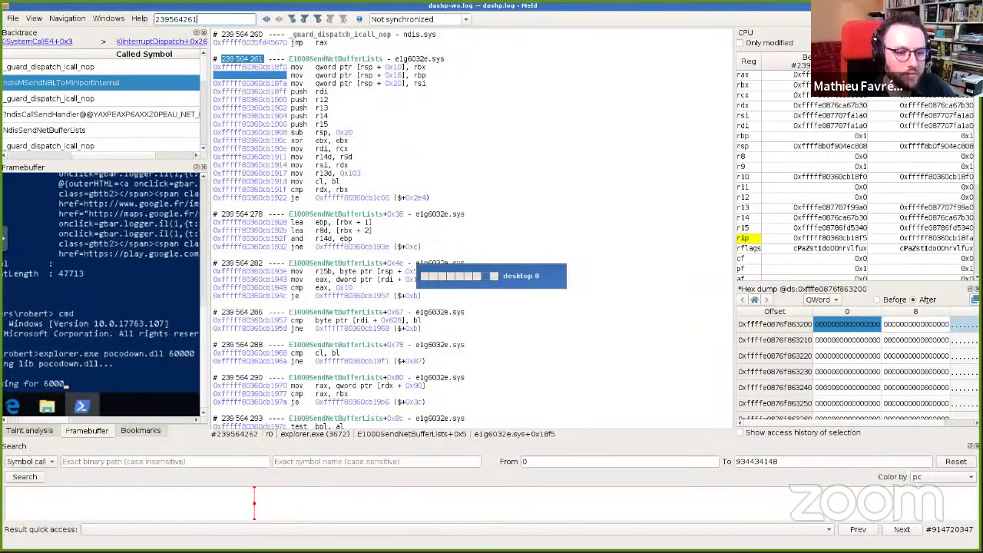
key("ctrl+alt+Right")
scroll(959, 181, "up", 2)
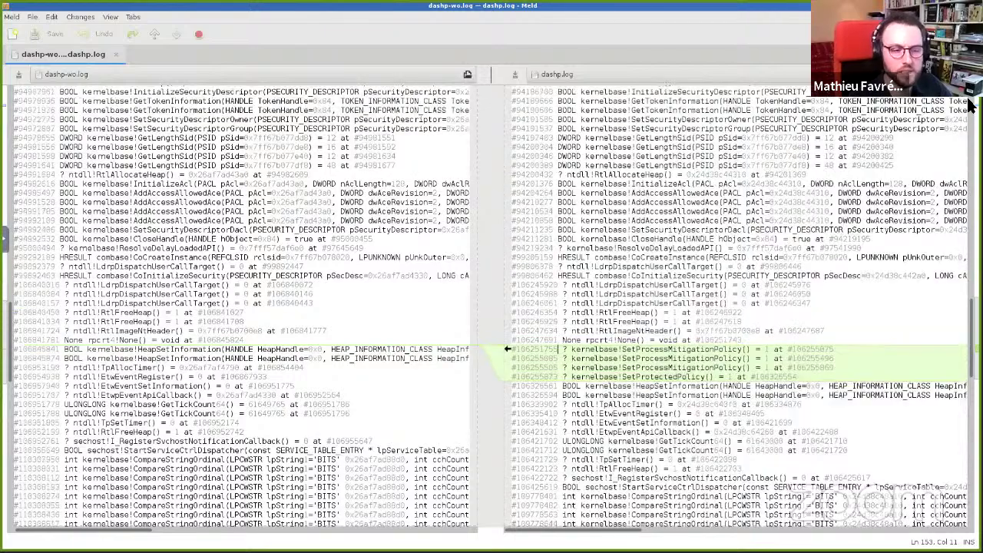
scroll(797, 177, "up", 20)
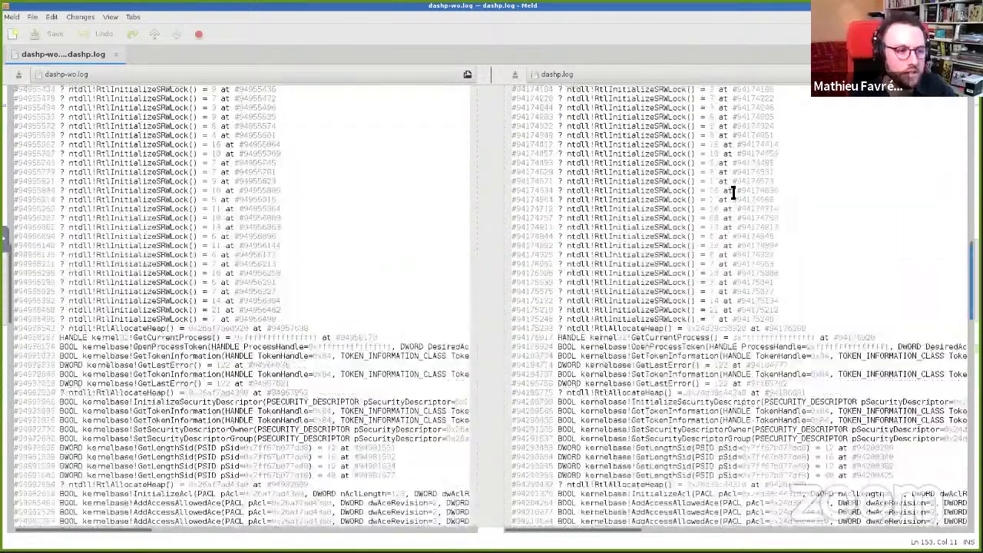
scroll(730, 192, "up", 7)
scroll(259, 180, "up", 8)
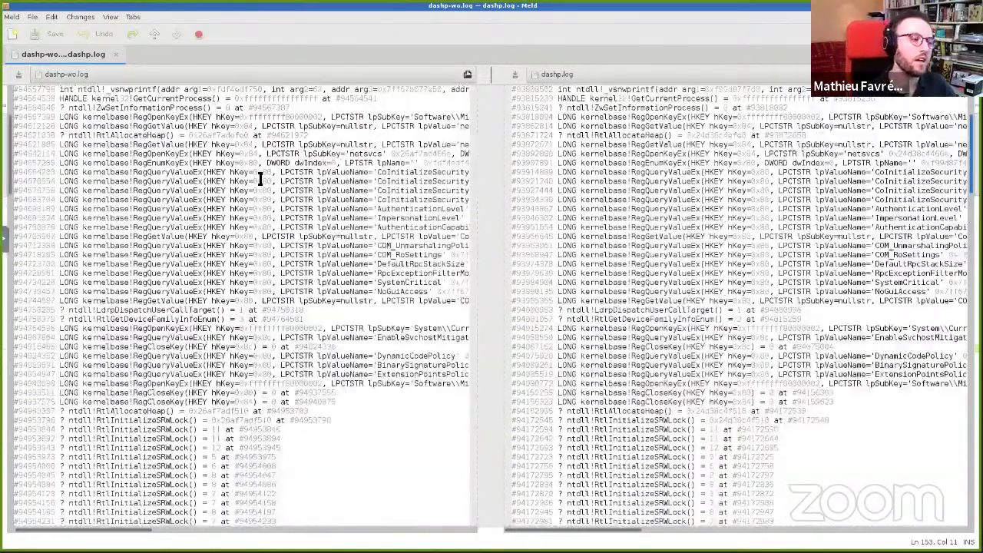
scroll(388, 194, "up", 3)
scroll(361, 193, "up", 3)
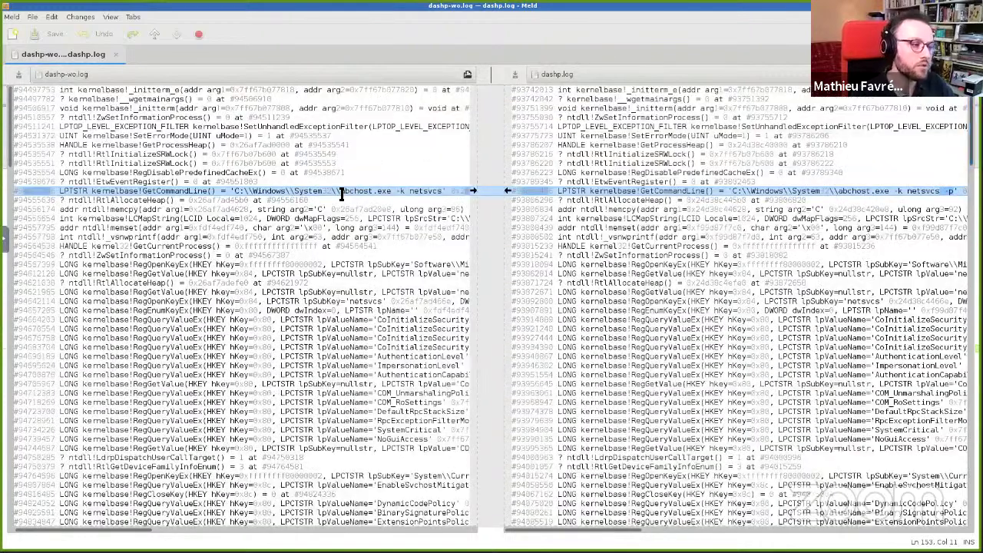
Highlight the abchost.exe name in both GetCommandLine results and the extra -p argument in dashp.log
left_click(388, 191)
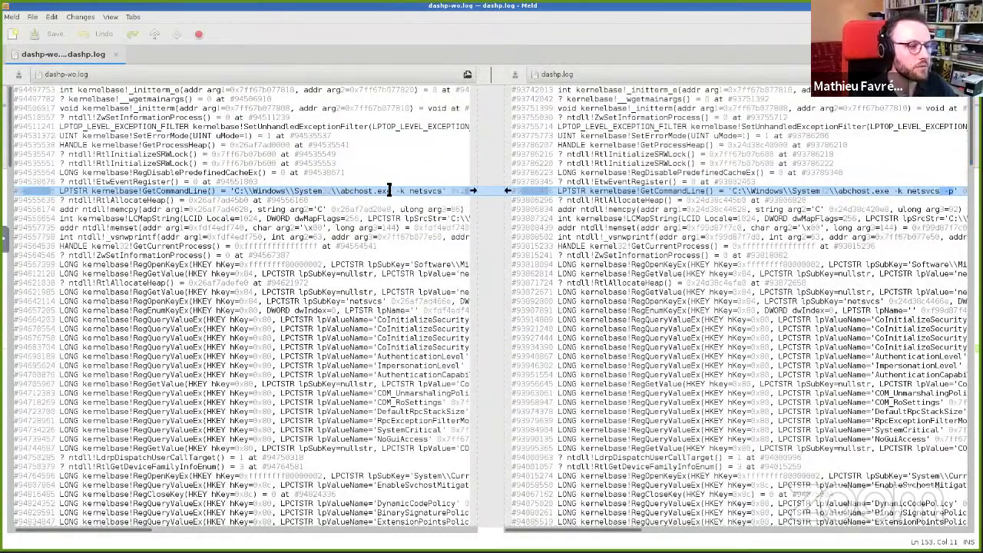
left_click_drag(339, 191, 392, 191)
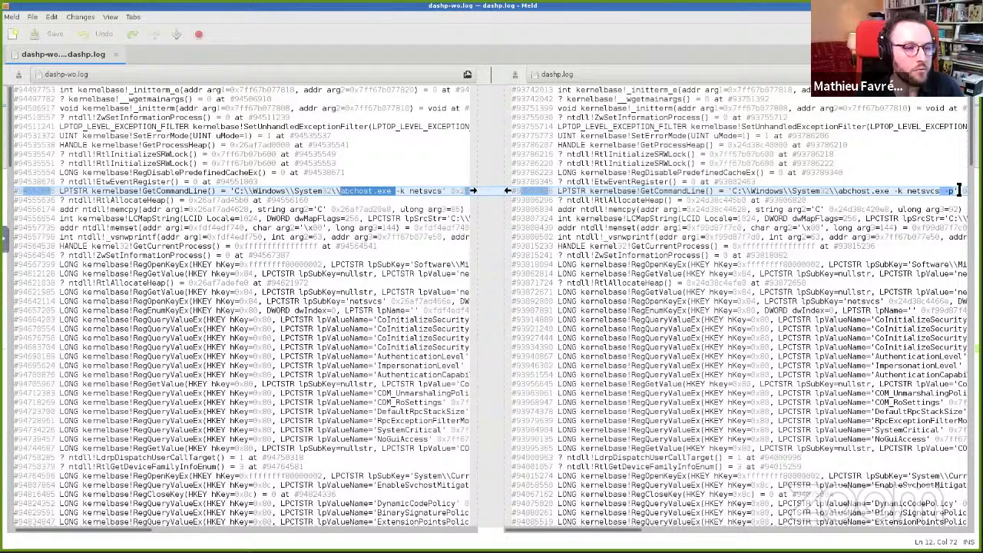
left_click_drag(936, 191, 953, 190)
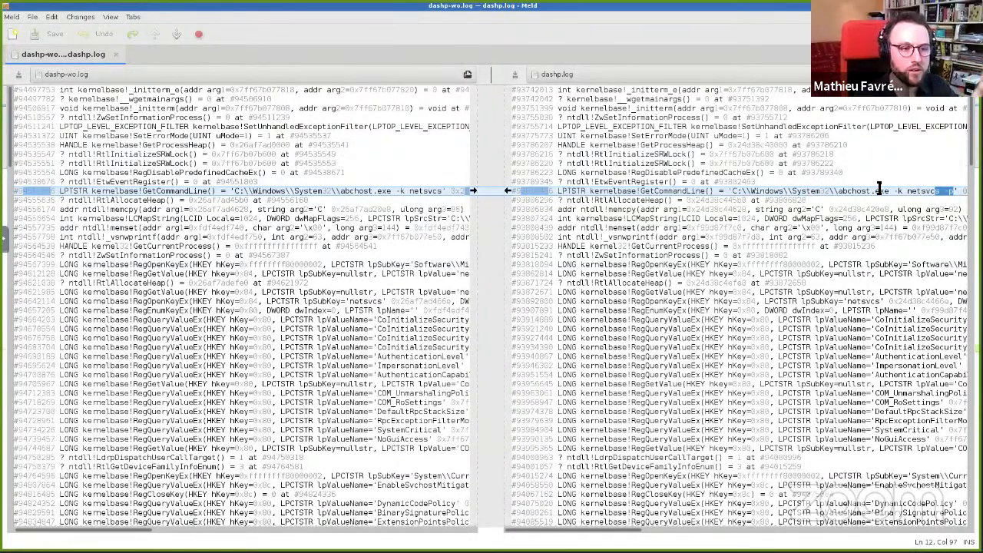
left_click_drag(840, 192, 883, 192)
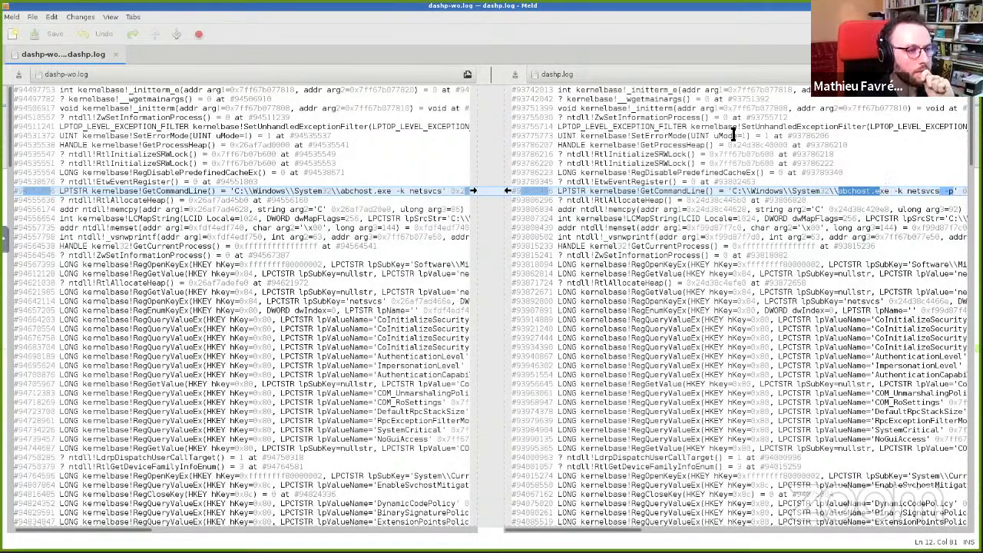
Examine the logged call arguments in dashp.log, highlighting those of the memset call and the RegOpenKeyEx Software subkey
left_click(627, 90)
left_click_drag(696, 85, 736, 91)
left_click(735, 91)
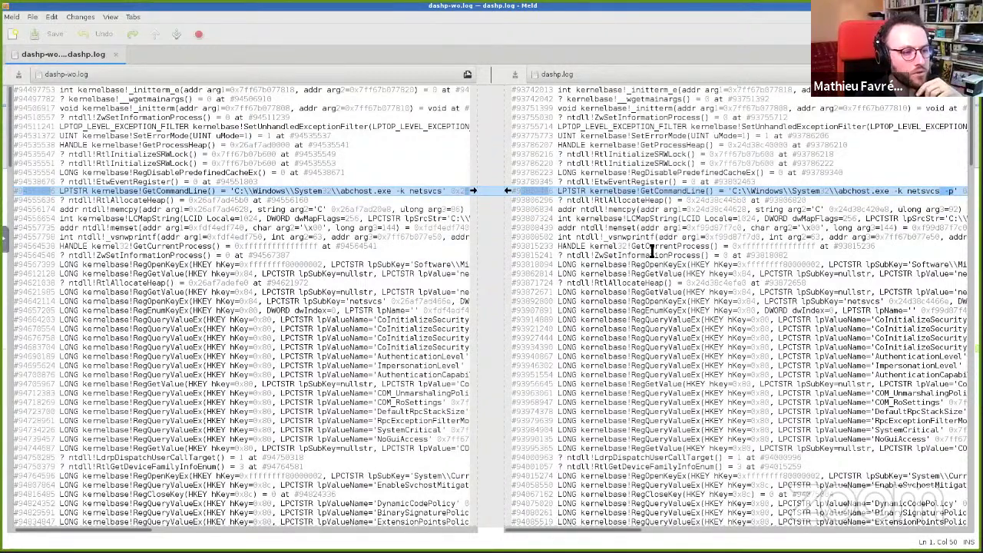
left_click_drag(640, 228, 891, 230)
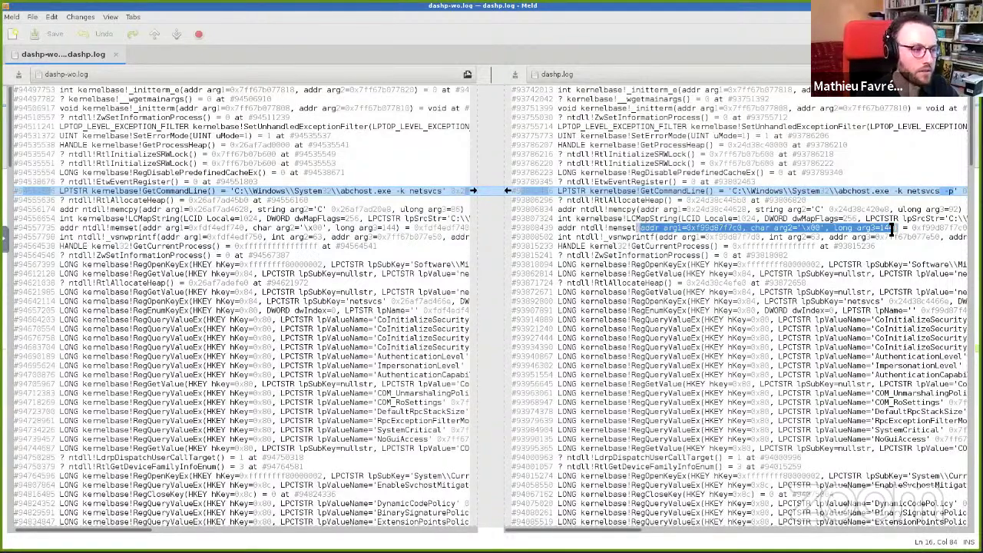
left_click(699, 209)
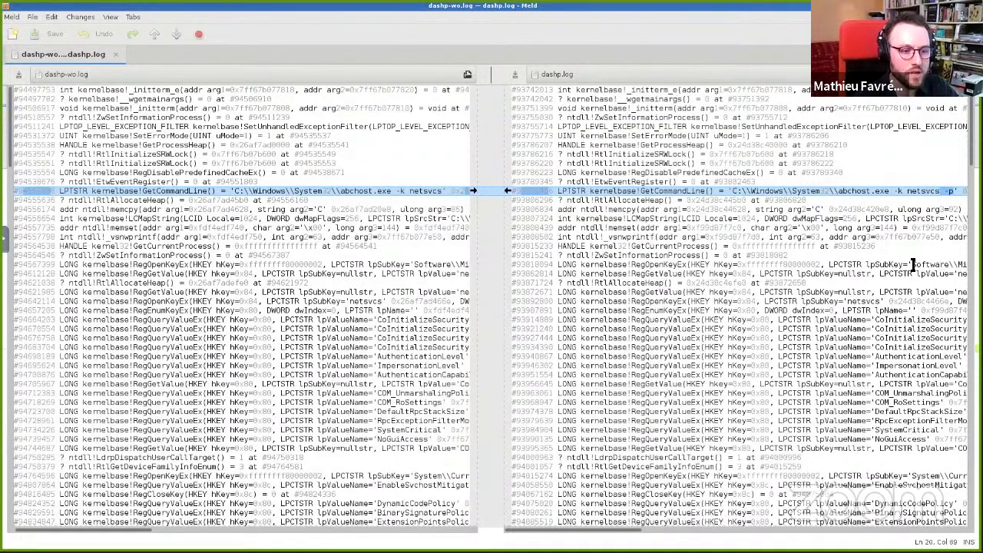
left_click_drag(913, 265, 932, 265)
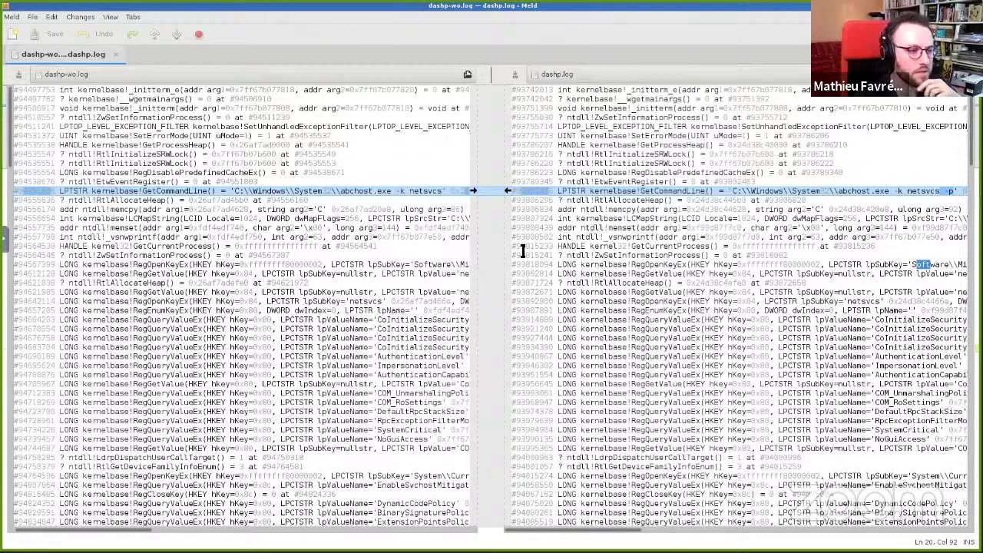
Highlight the return transition of a RegCloseKey call and the return value of the RtlAllocateHeap call in dashp.log
scroll(584, 237, "down", 5)
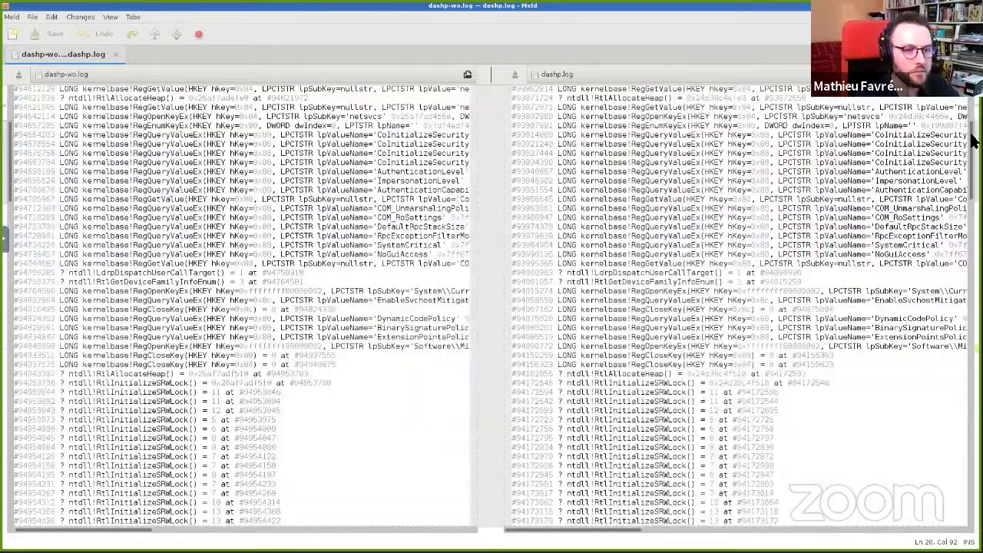
scroll(961, 146, "down", 3)
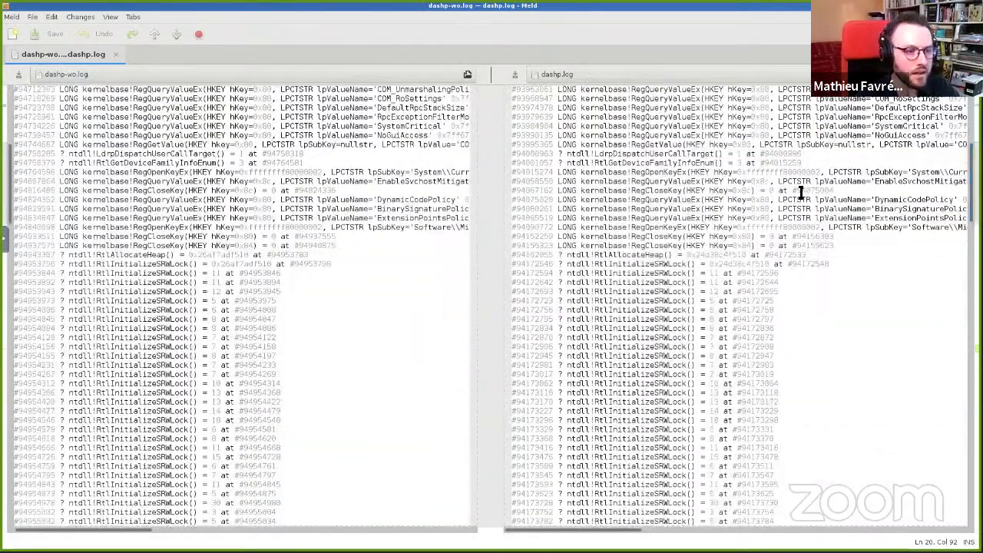
double_click(833, 190)
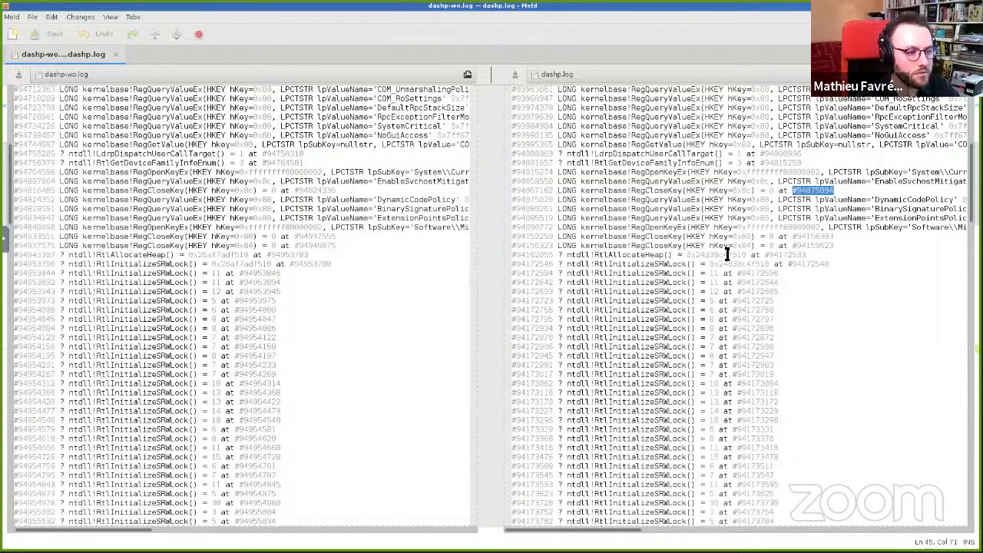
double_click(683, 254)
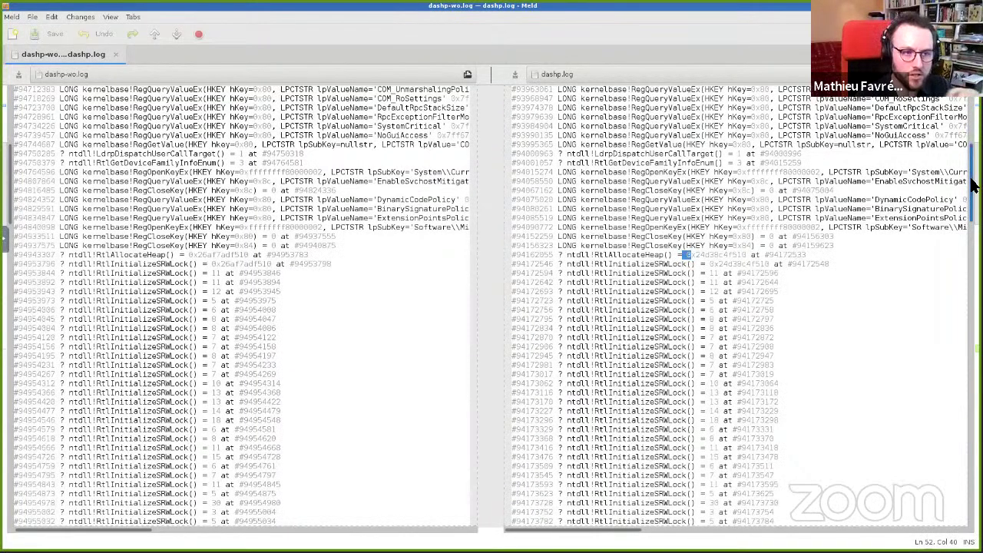
Find the SetProcessMitigationPolicy calls present only in dashp.log and select the first call's transition number 106251755
scroll(973, 184, "down", 1)
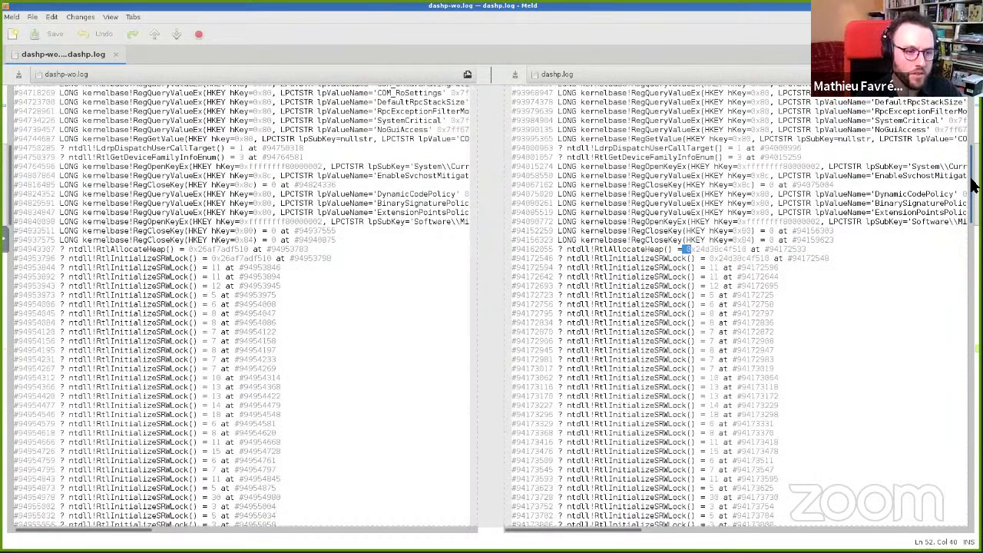
scroll(973, 184, "down", 5)
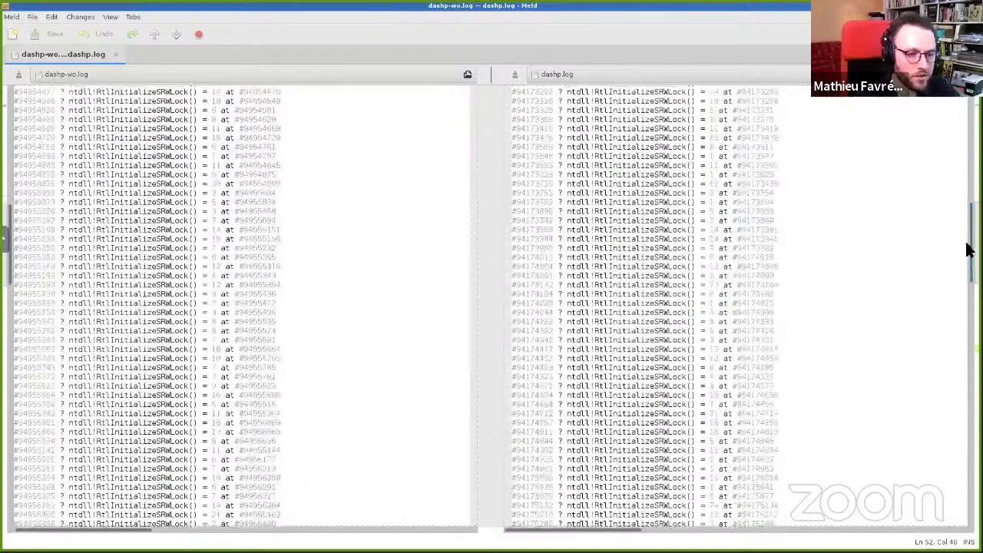
scroll(658, 350, "down", 4)
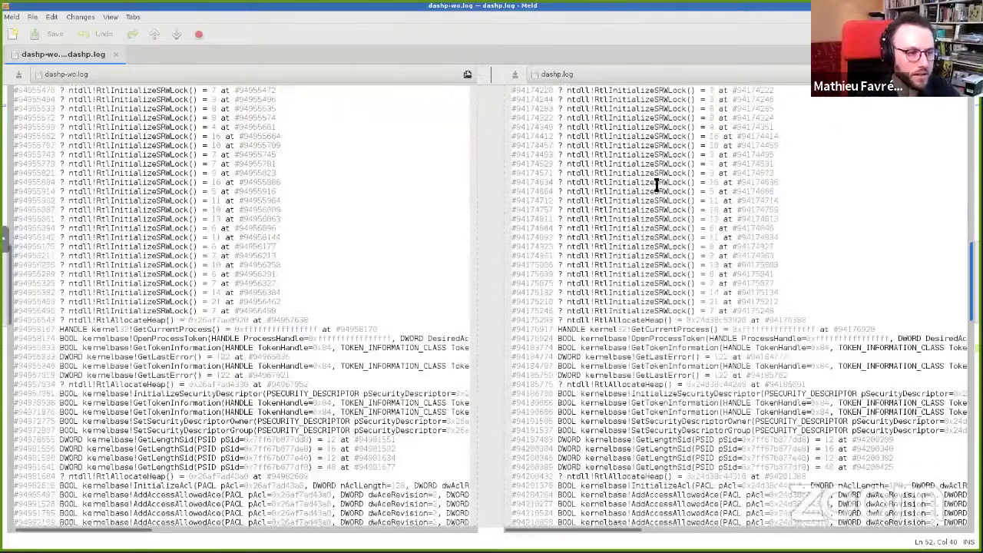
scroll(658, 184, "down", 3)
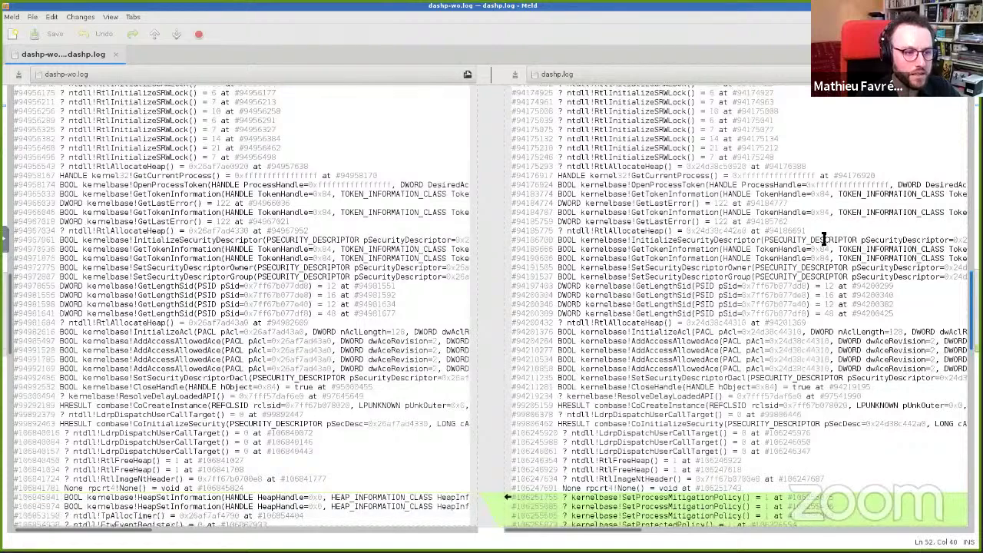
scroll(824, 240, "down", 2)
scroll(285, 245, "down", 3)
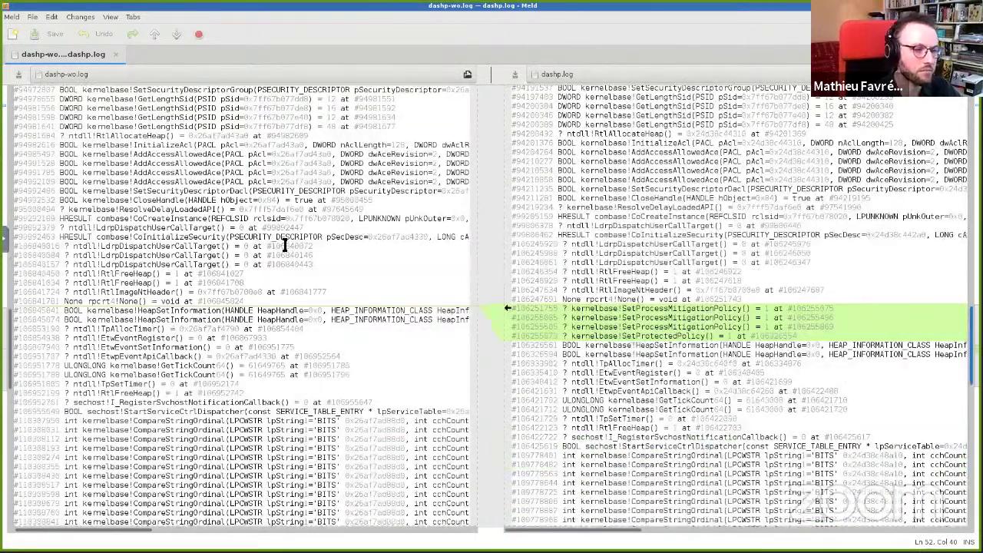
scroll(284, 244, "down", 3)
left_click(284, 244)
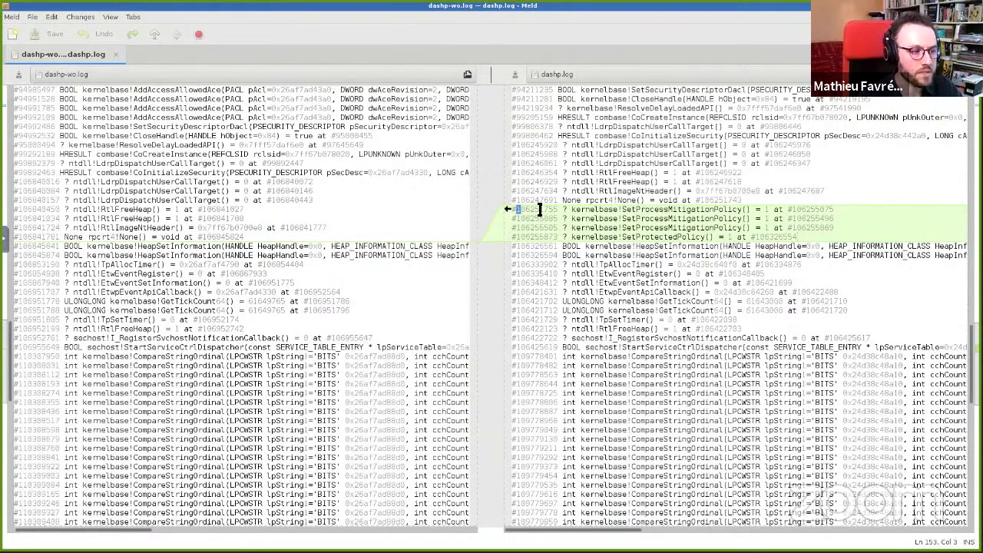
left_click_drag(514, 209, 559, 209)
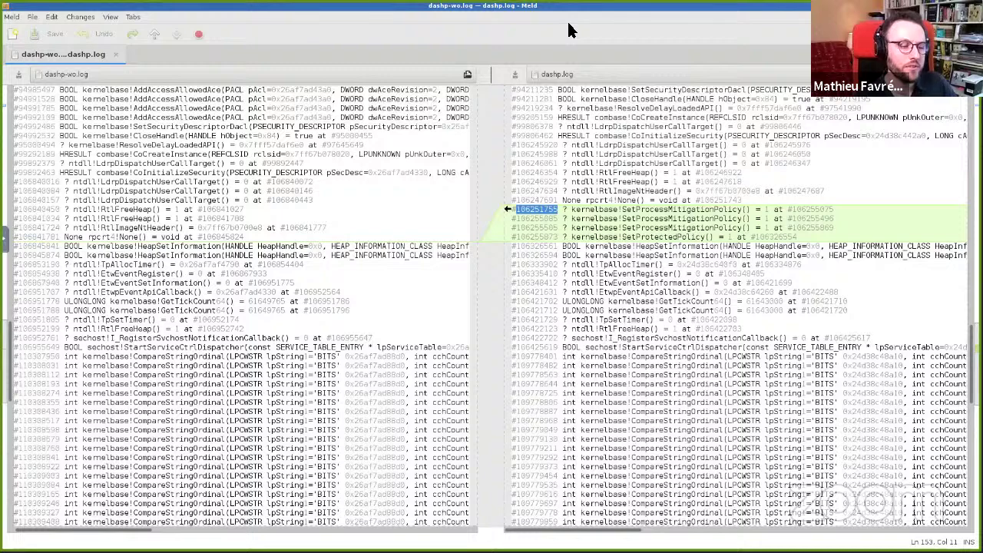
Switch to the presentation slides and go back to the slide titled The lab
key("ctrl+alt+Right")
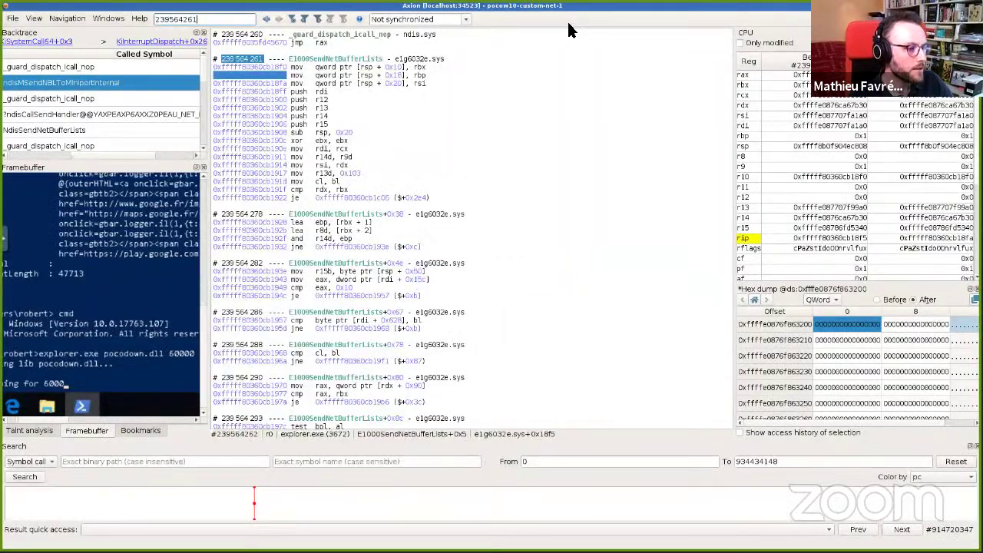
key("ctrl+alt+Right")
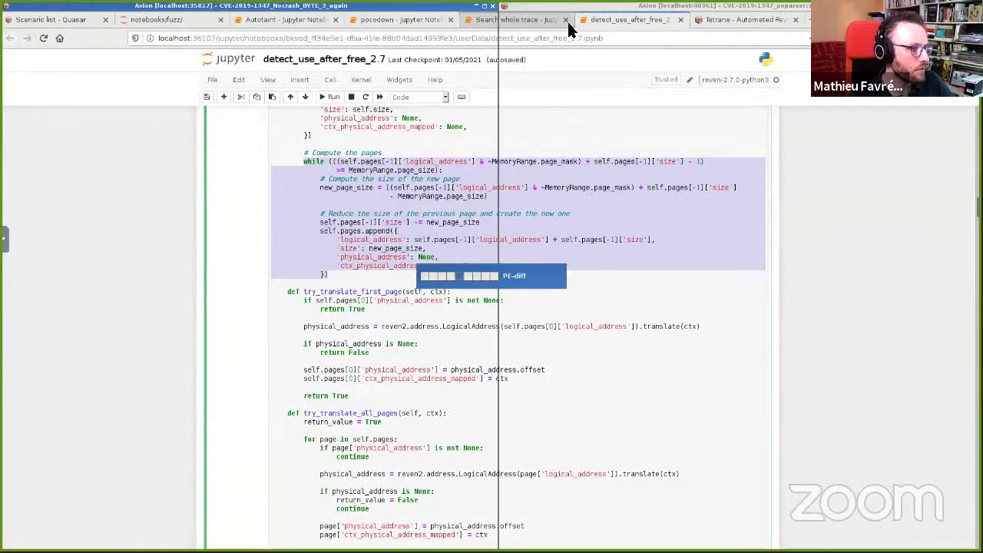
key("ctrl+alt+Right")
key("ctrl+alt+Right")
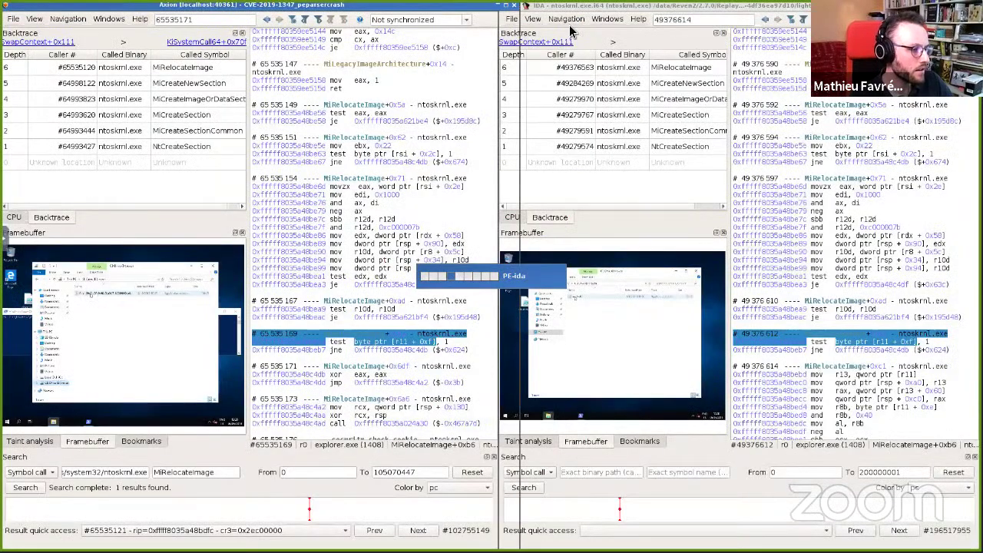
key("ctrl+alt+Right")
key("ctrl+alt+Right")
key("ctrl+alt+Right")
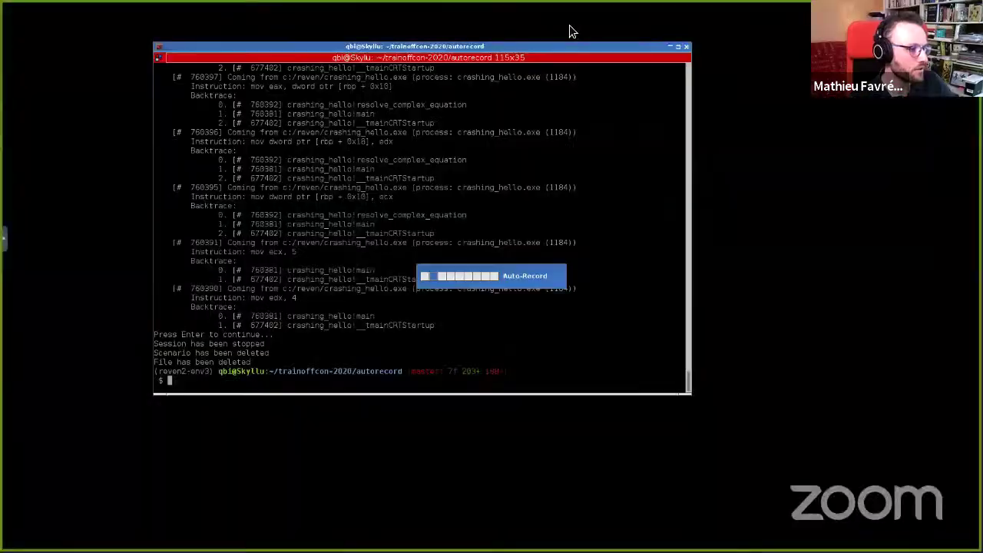
key("alt+Tab")
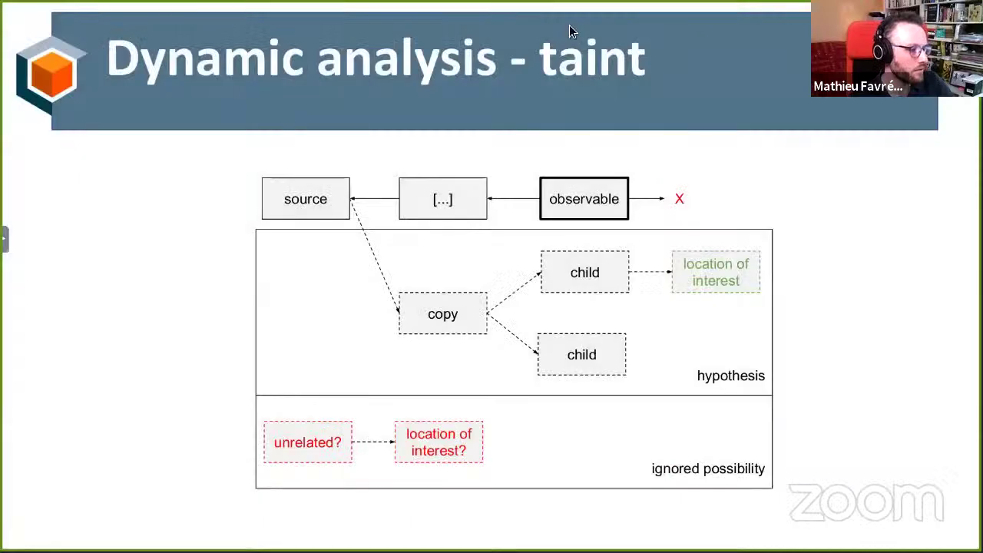
key("Left")
key("Left")
key("Left")
key("Left")
key("Left")
key("Left")
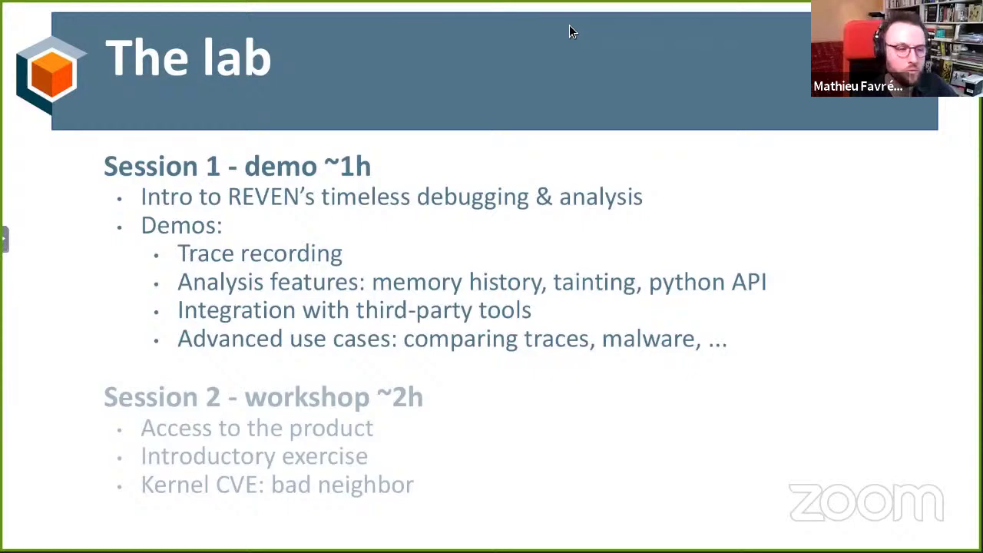
Switch to Firefox, open the Presentation Jupyter notebook and review the imports and server connection cell
key("alt+Tab")
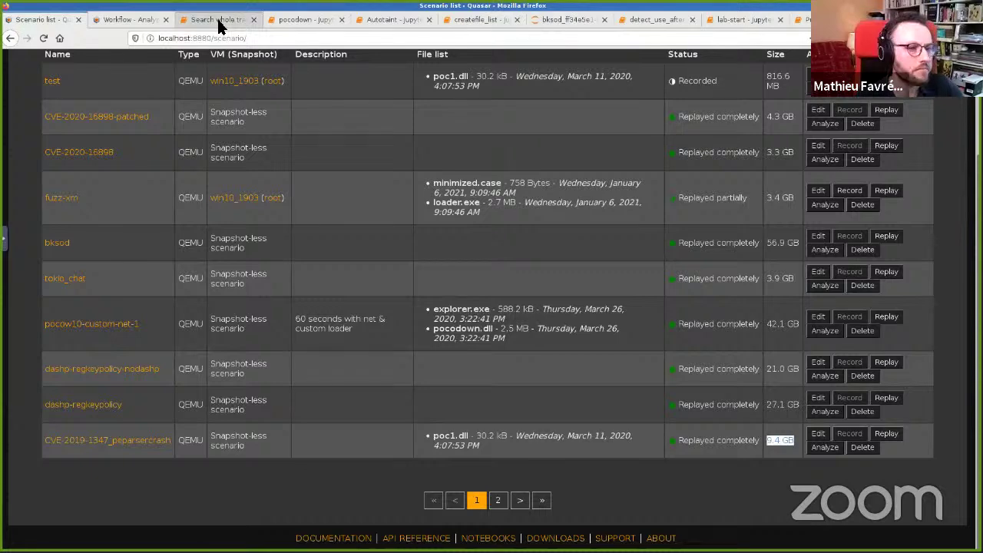
left_click(800, 20)
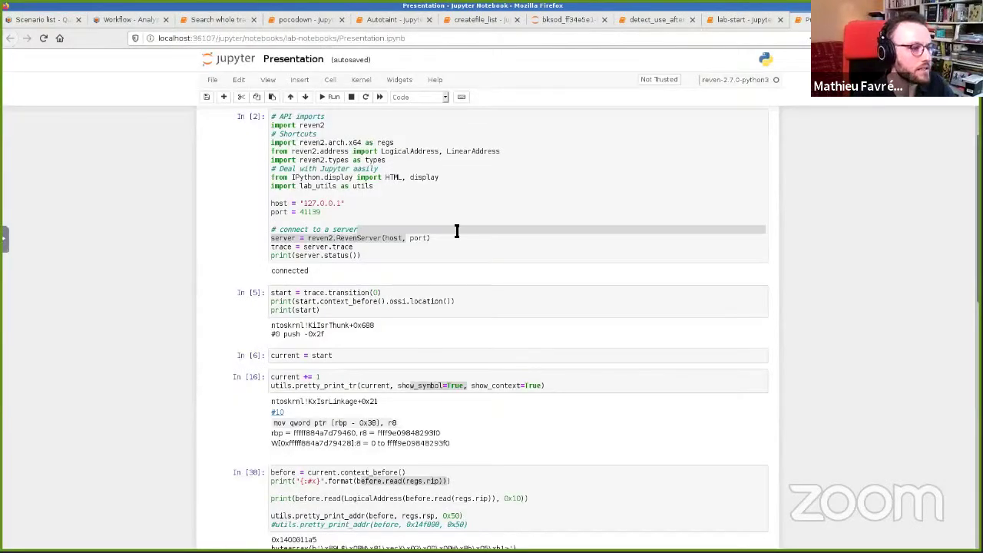
scroll(457, 232, "up", 2)
left_click_drag(329, 196, 448, 329)
left_click(451, 319)
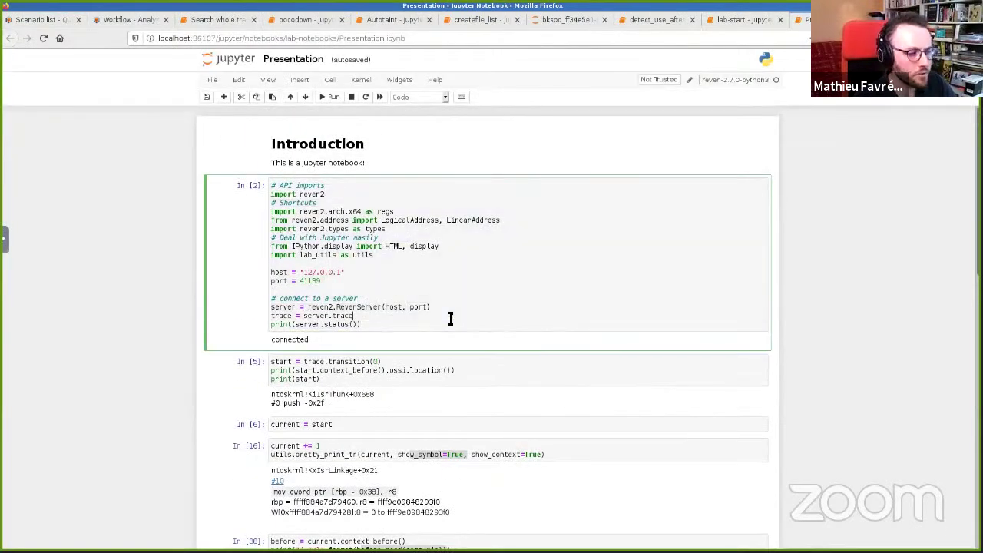
scroll(451, 319, "down", 3)
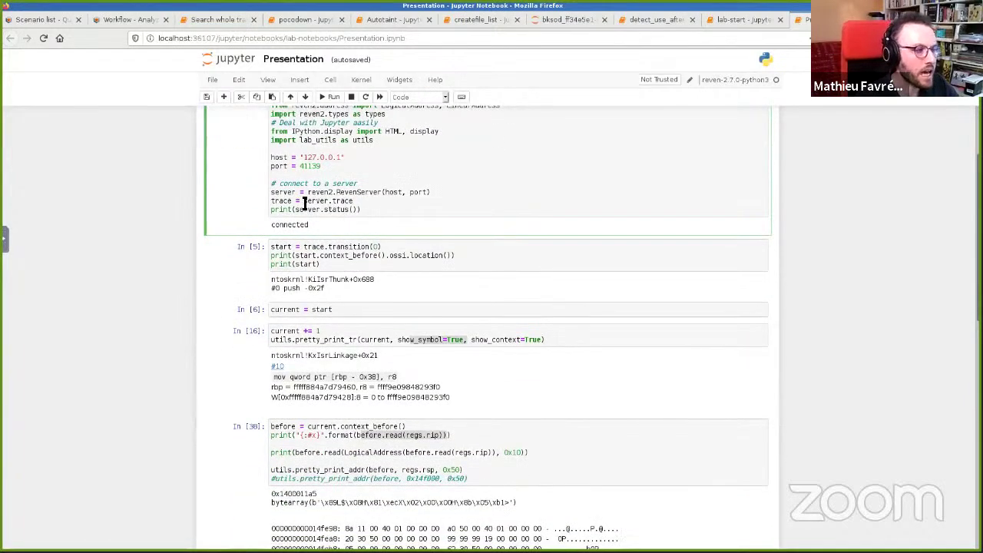
Highlight server.trace, trace.transition(0) and the printed location in the notebook, and rerun the cell that gets the start transition
left_click_drag(304, 202, 353, 202)
left_click_drag(298, 247, 382, 247)
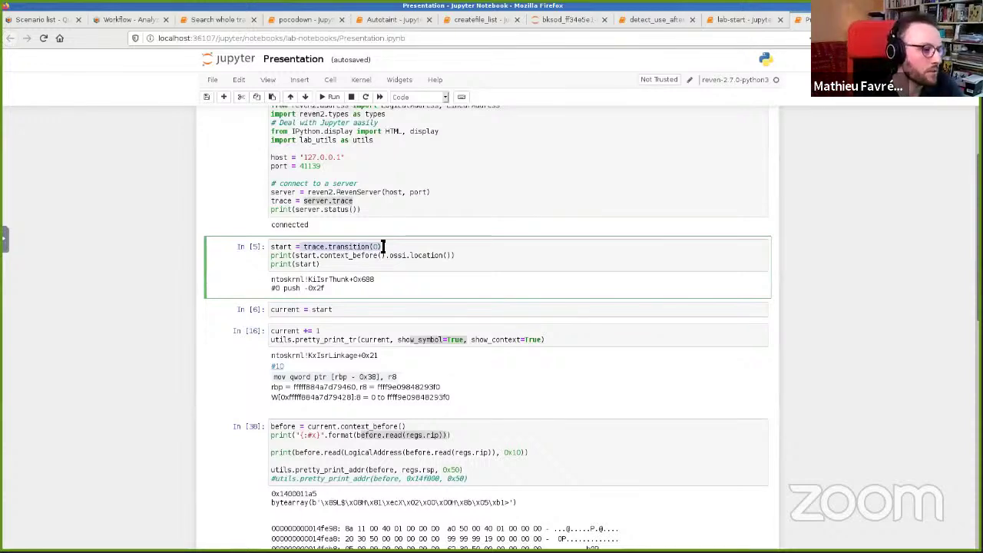
mouse_move(328, 246)
left_mouse_down()
mouse_move(390, 248)
mouse_move(328, 249)
left_mouse_up()
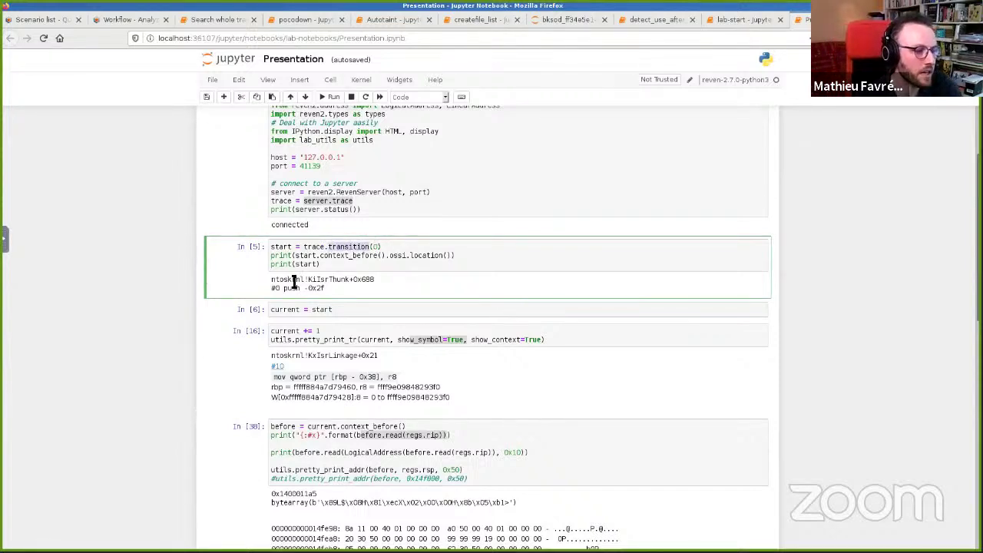
left_click_drag(271, 280, 375, 280)
left_click(380, 264)
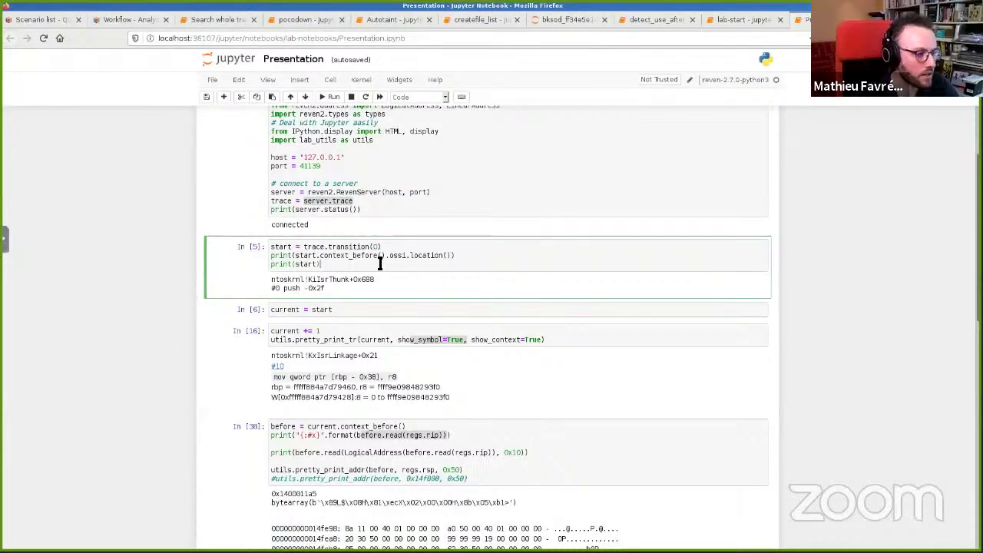
key("ctrl+Return")
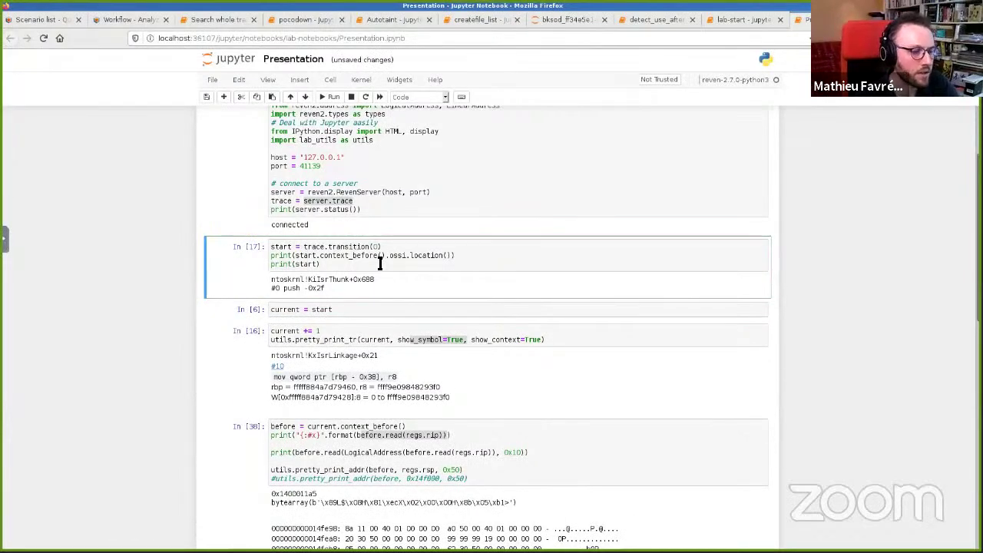
scroll(399, 268, "up", 1)
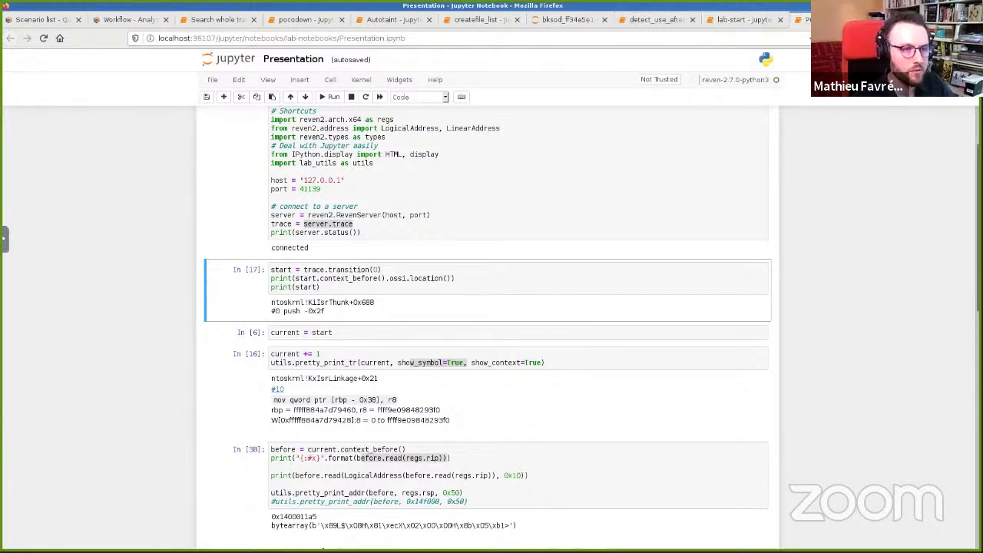
Open the REVEN user documentation at doc.tetrane.com in a new browser tab
key("ctrl+t")
type("doc.tet")
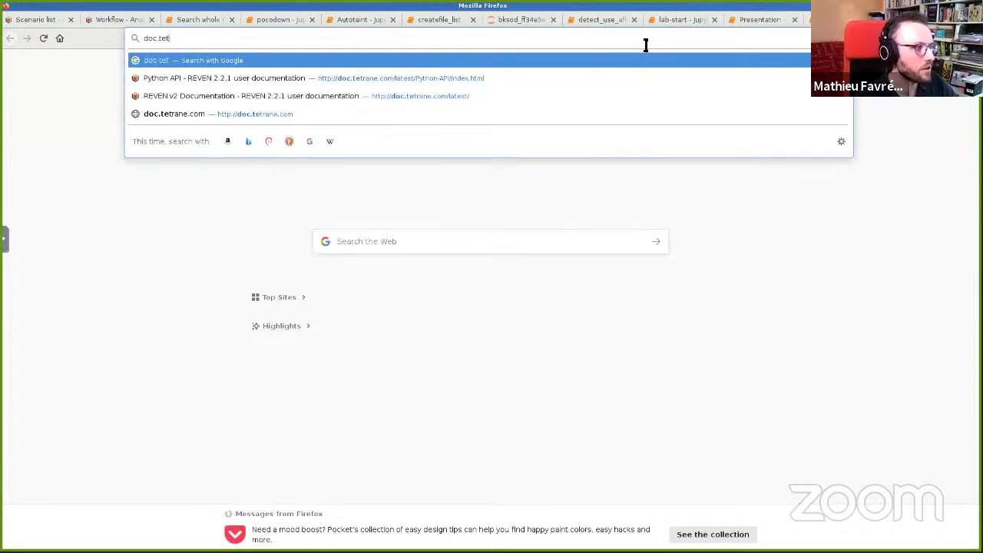
type("rane.")
key("Return")
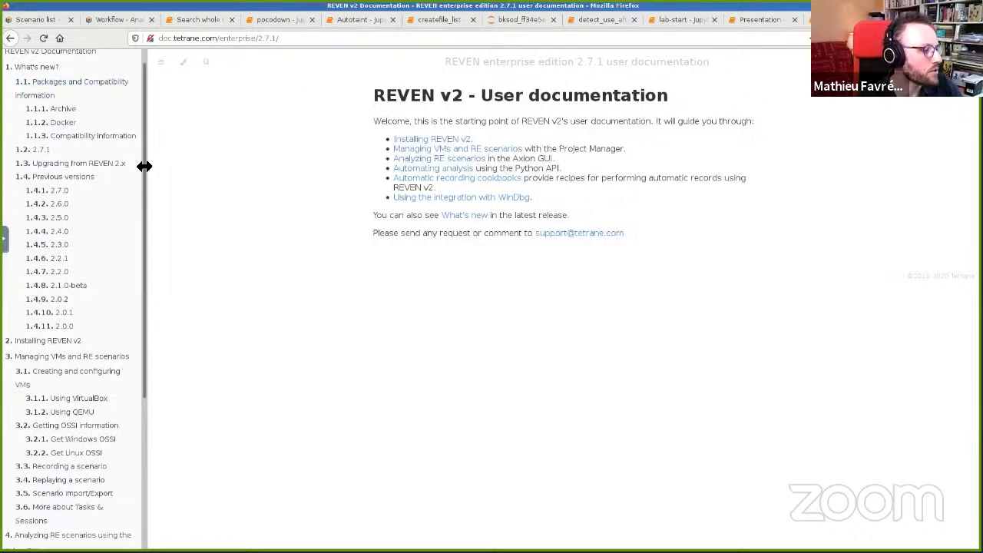
Open the Python API installation page in the documentation and look through its Jupyter Notebook and REVEN server sections
scroll(146, 231, "down", 5)
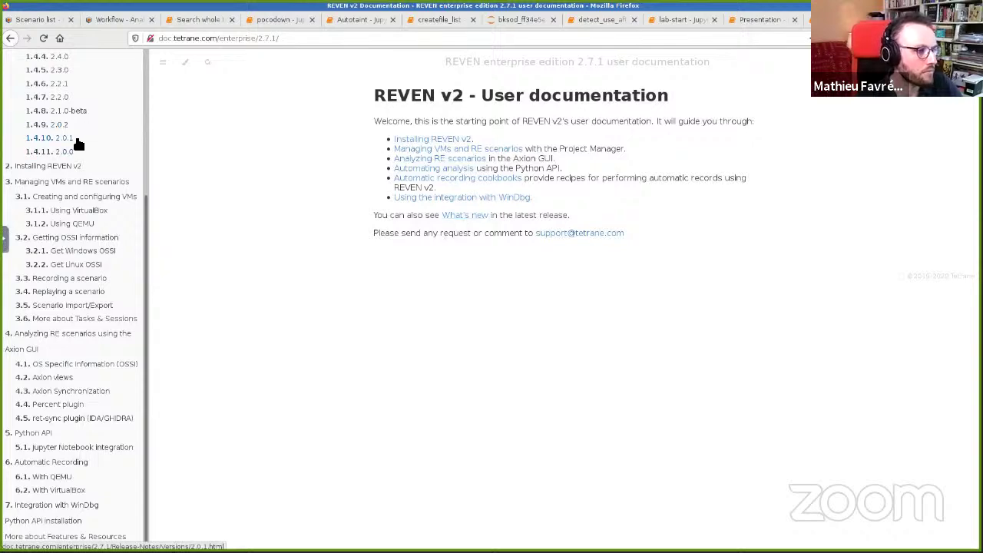
left_click(38, 522)
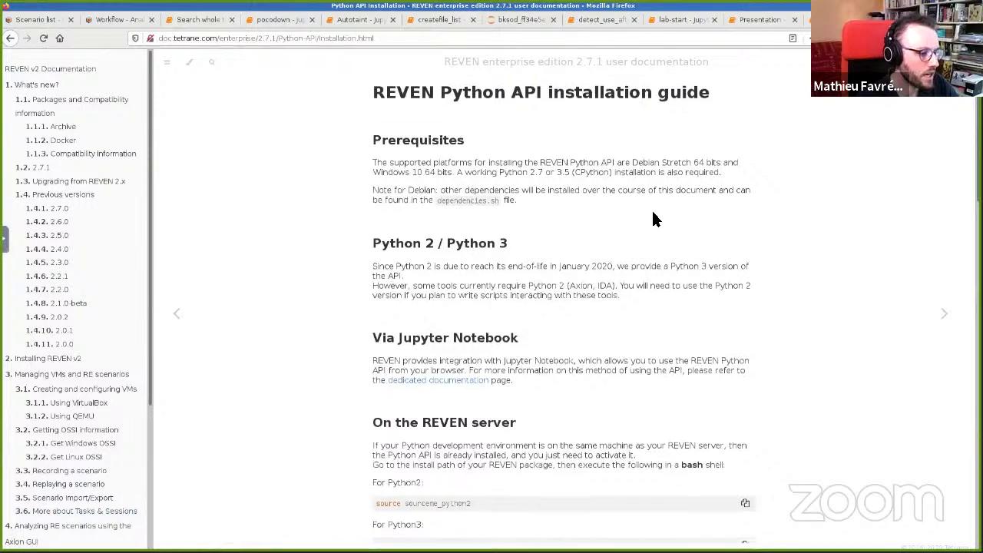
scroll(461, 346, "down", 4)
scroll(143, 450, "down", 5)
scroll(463, 269, "up", 3)
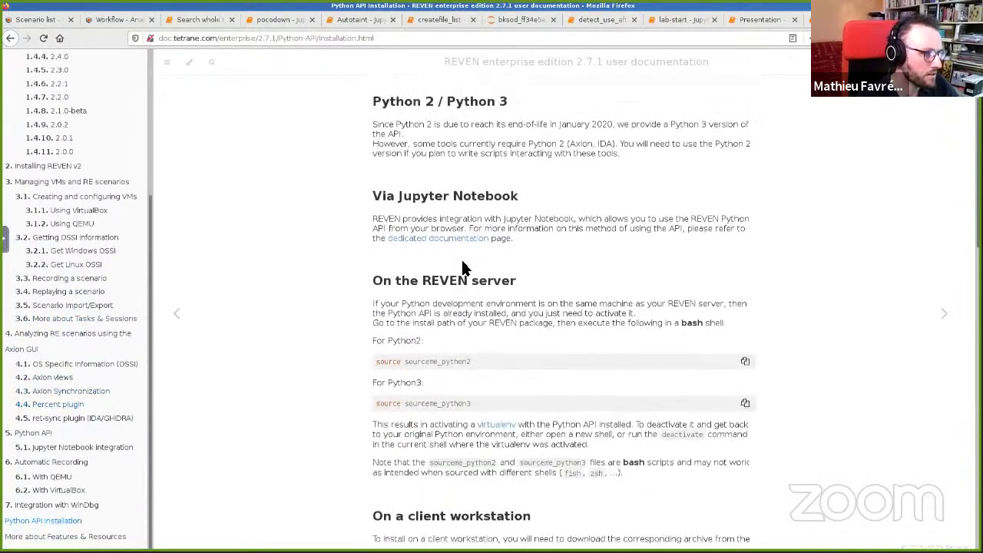
scroll(77, 359, "down", 3)
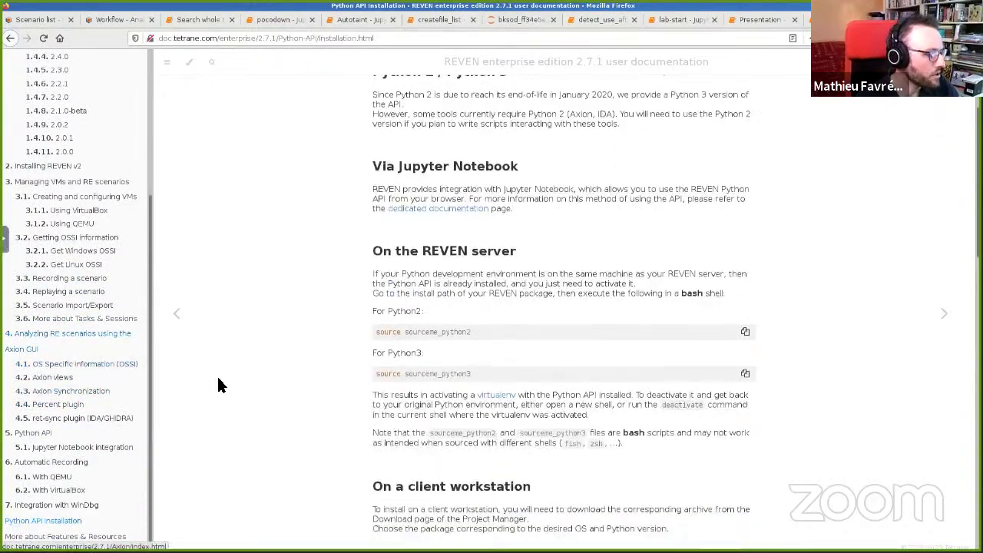
Open the Python API quick start and read through the sections on connecting to a server, transitions and contexts
left_click(40, 437)
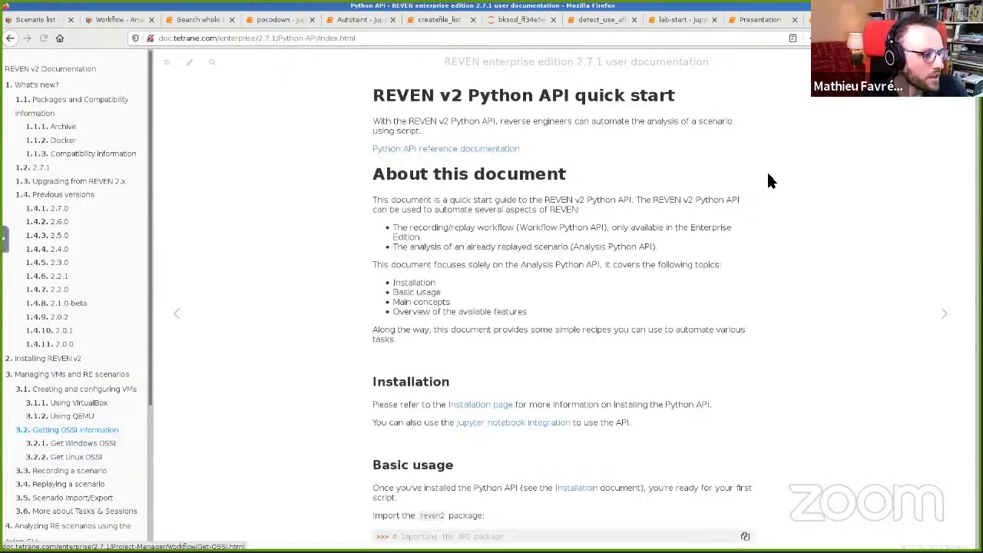
scroll(761, 177, "down", 7)
scroll(966, 154, "down", 15)
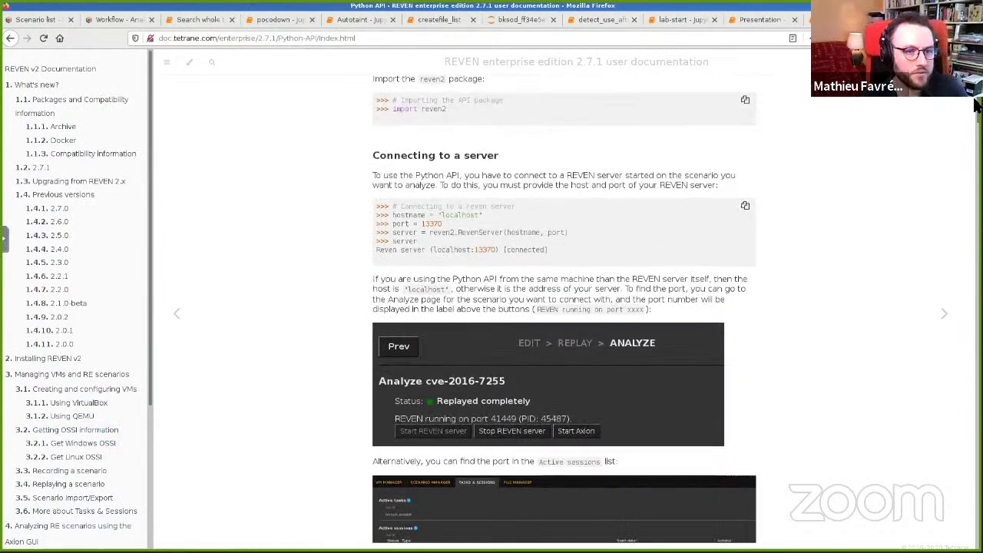
scroll(959, 216, "down", 17)
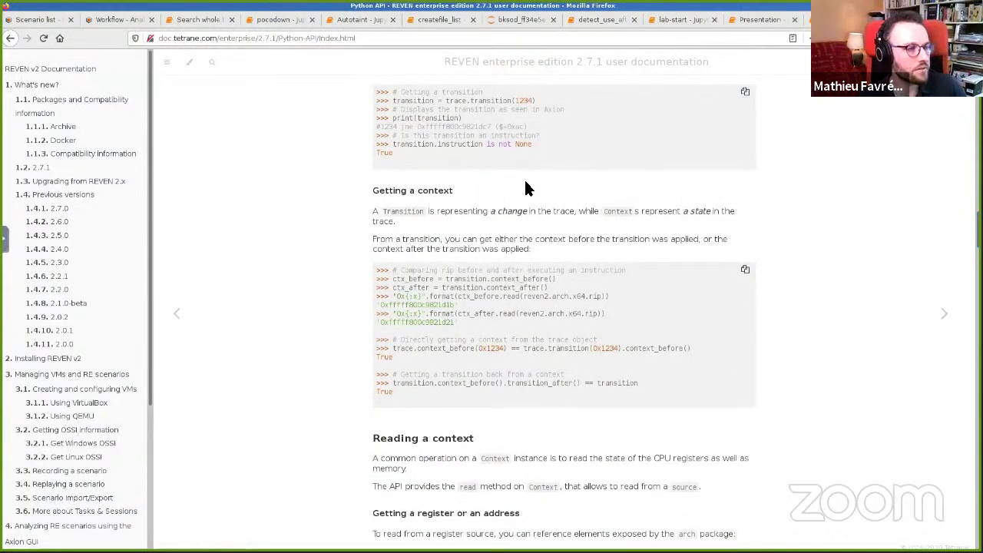
Switch to the Axion window of the pocow10-custom-net-1 scenario and go to transition 0
key("alt+Tab")
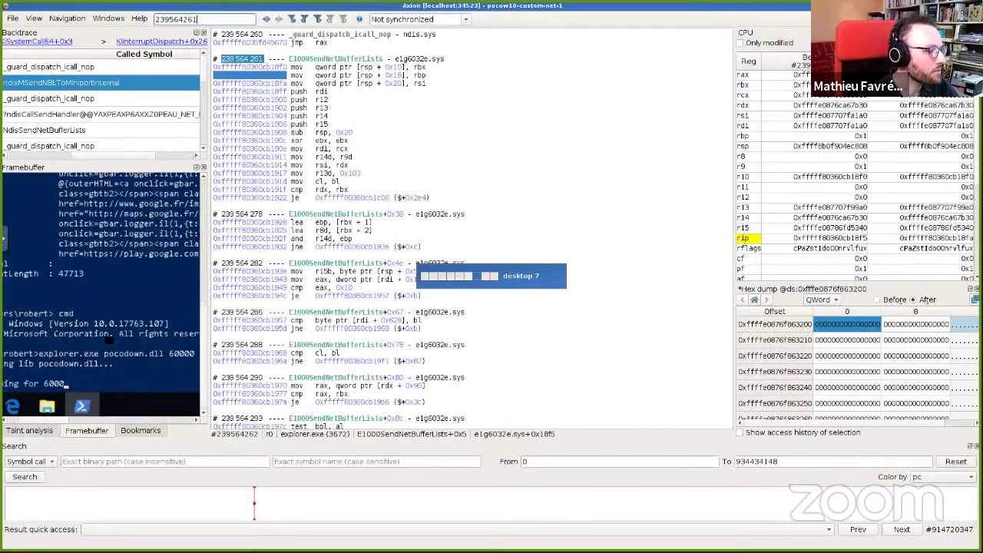
key("alt+Tab")
key("alt+Tab")
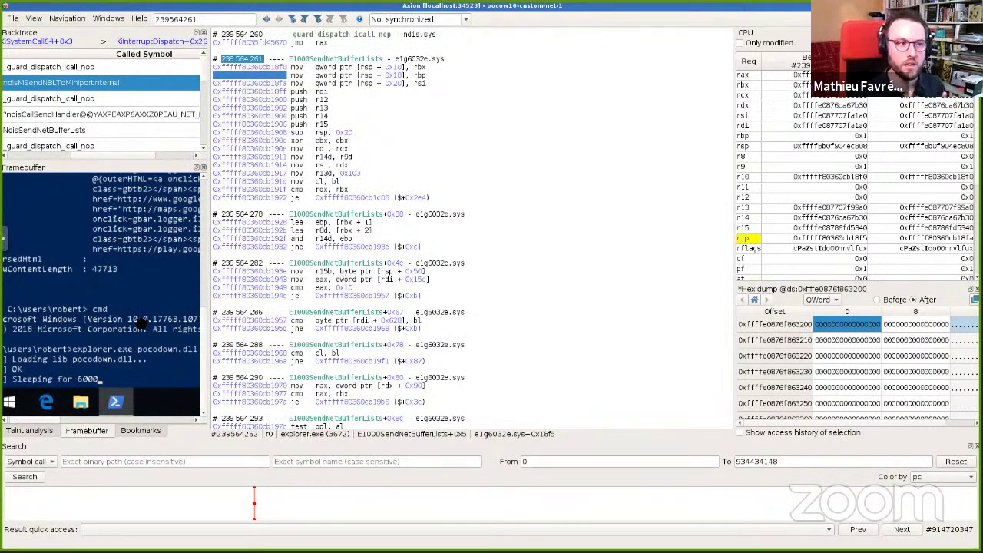
double_click(221, 19)
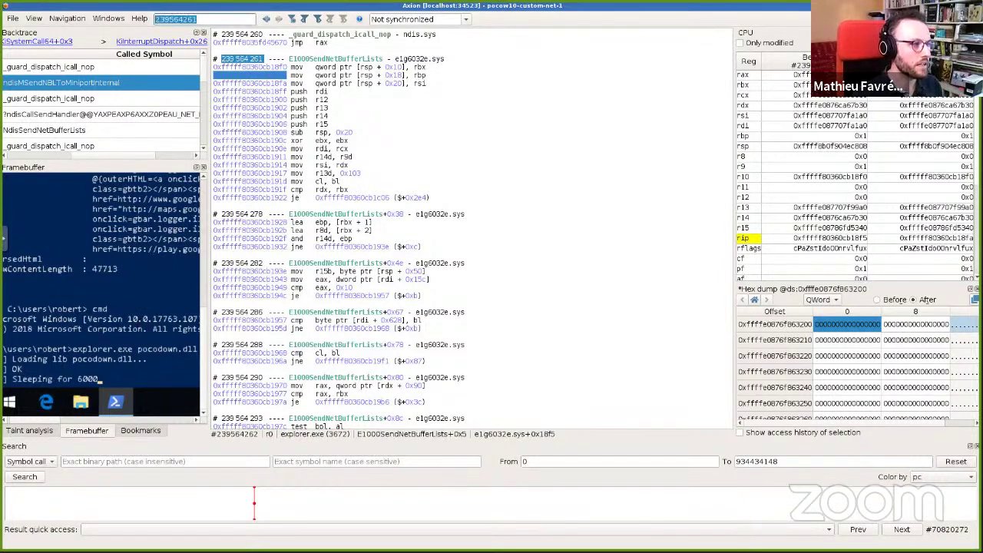
type("0")
key("Return")
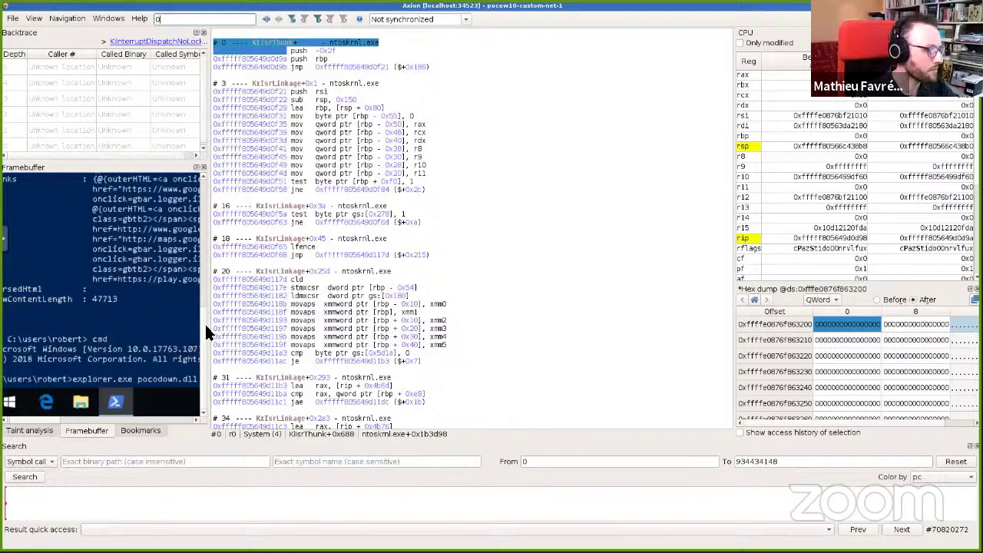
Widen the framebuffer view and jump near the end of the trace timeline to view the final console output
left_click_drag(228, 324, 317, 324)
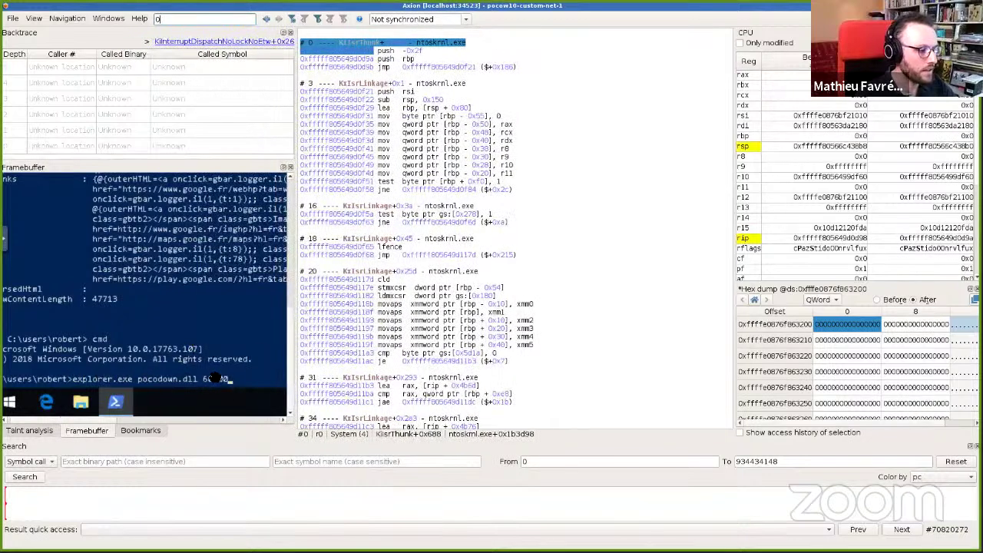
left_click(971, 497)
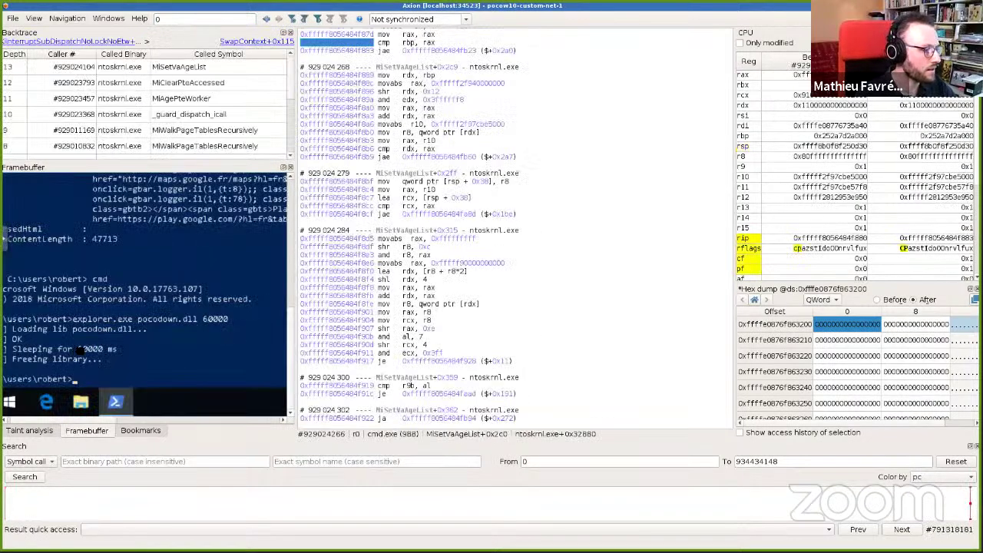
scroll(35, 351, "left", 1)
scroll(35, 350, "up", 1)
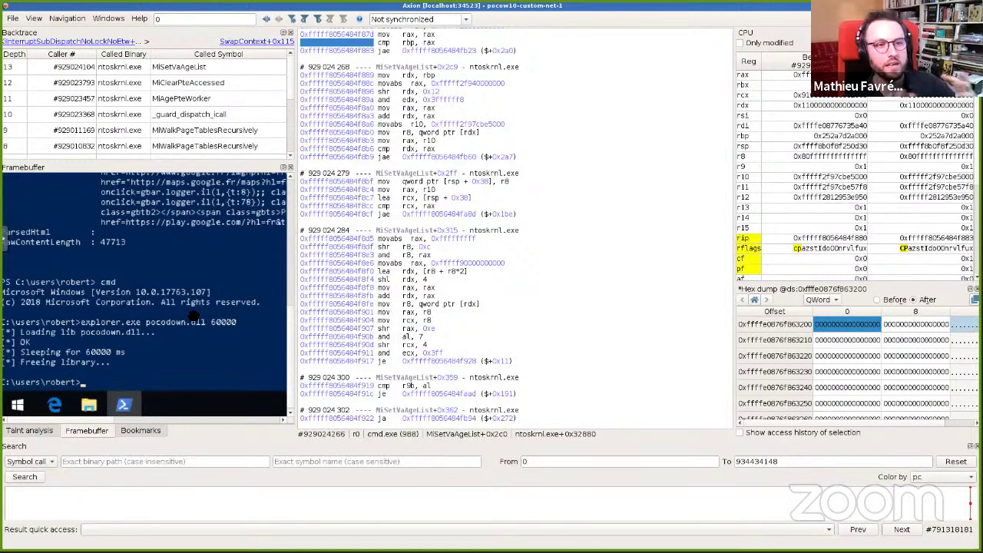
Switch to output.pcap in Wireshark, select HTTP GET packet 8, and bring up the terminal listing the captured buffers
key("alt+Tab")
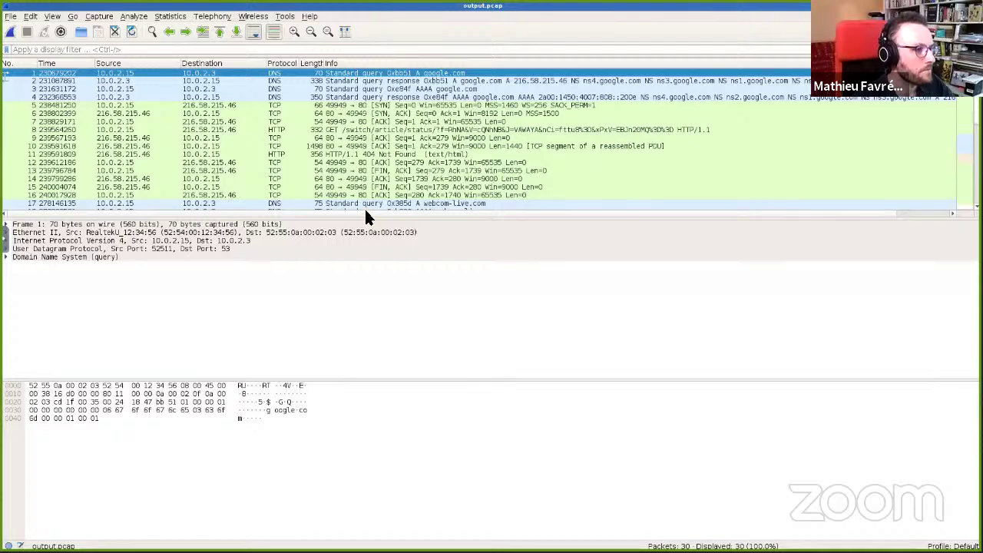
key("alt+Tab")
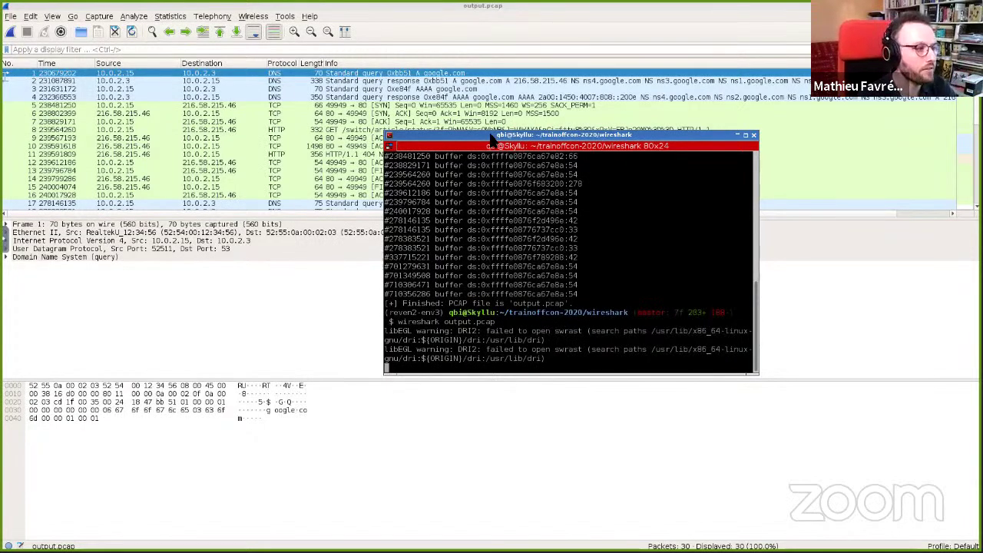
left_click(295, 128)
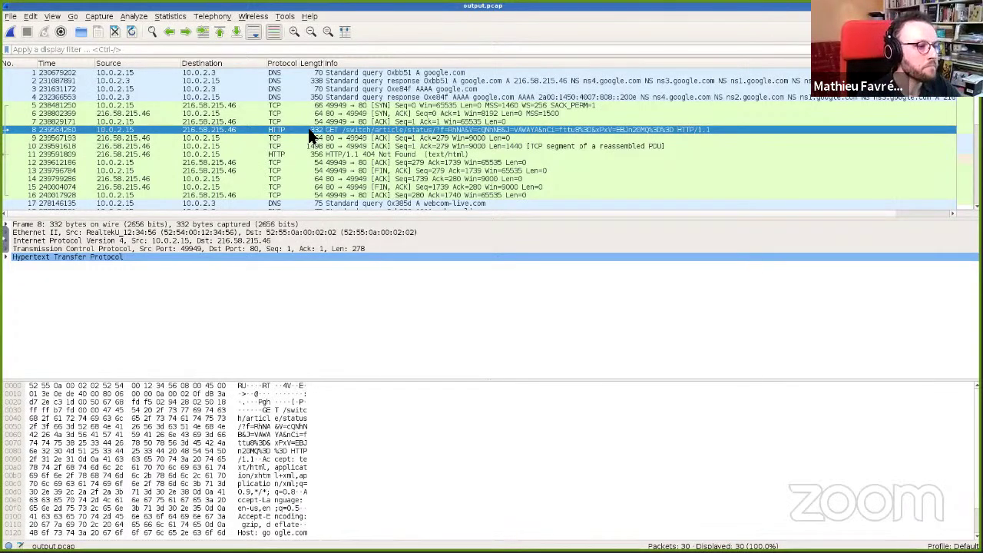
key("alt+Tab")
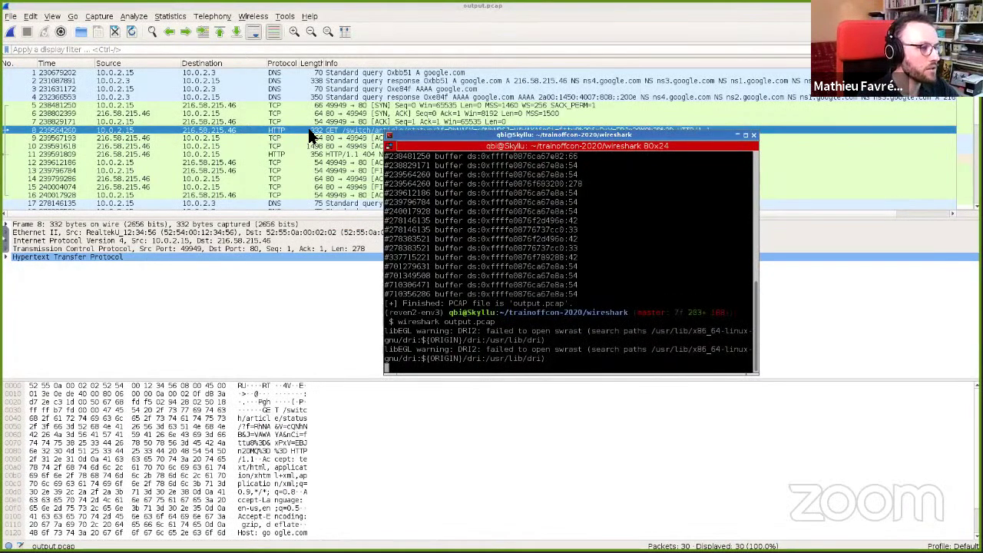
Locate the 278-byte buffer of transition #239564260 in the terminal's dump output and copy its address 0xffffe0876f683200
scroll(462, 253, "up", 3)
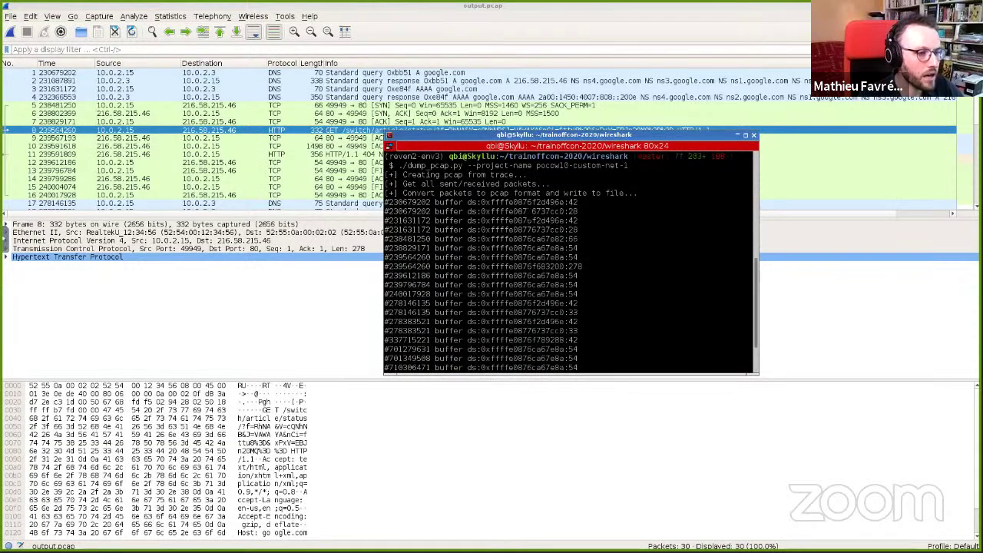
left_click_drag(421, 203, 541, 304)
scroll(489, 257, "down", 3)
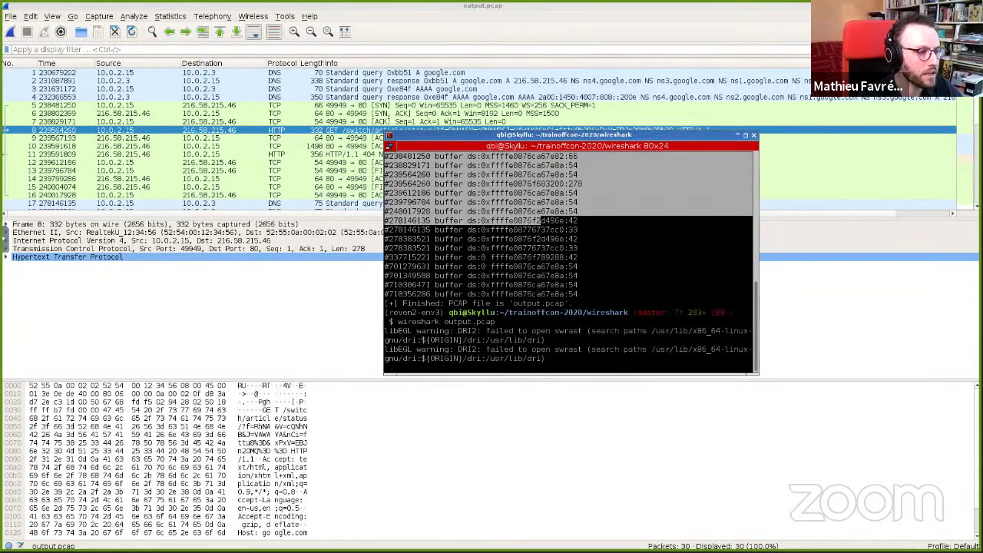
scroll(489, 257, "up", 2)
double_click(407, 239)
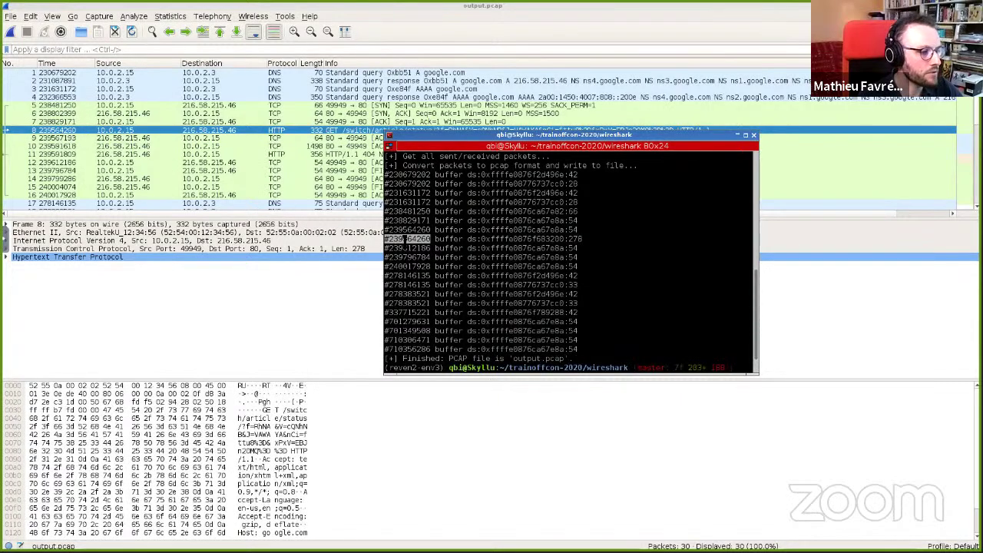
double_click(538, 240)
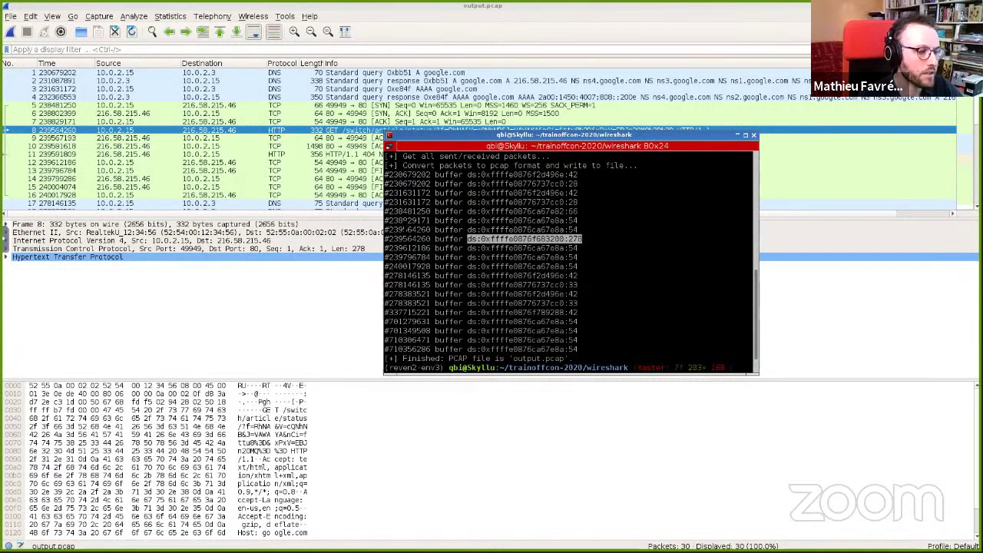
left_click(552, 232)
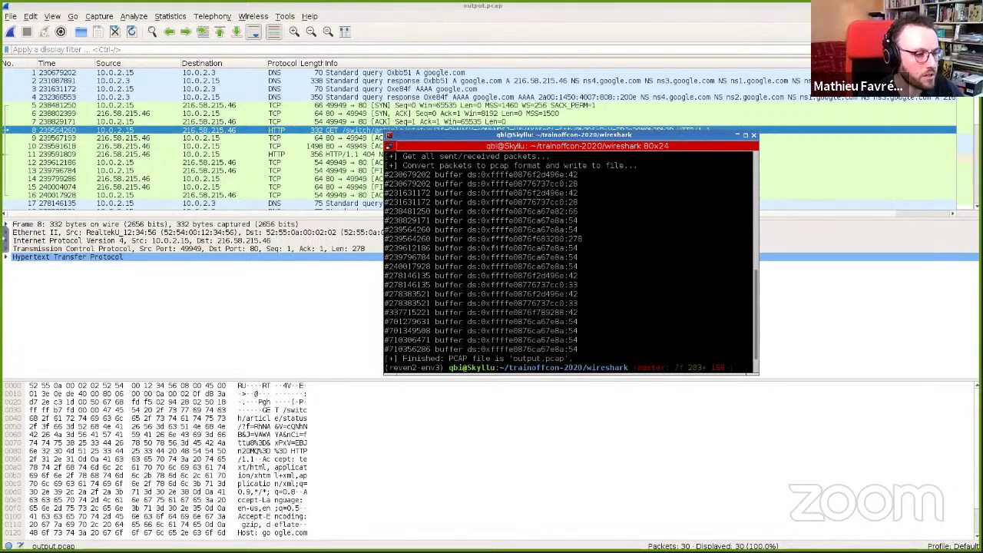
left_click_drag(481, 239, 563, 239)
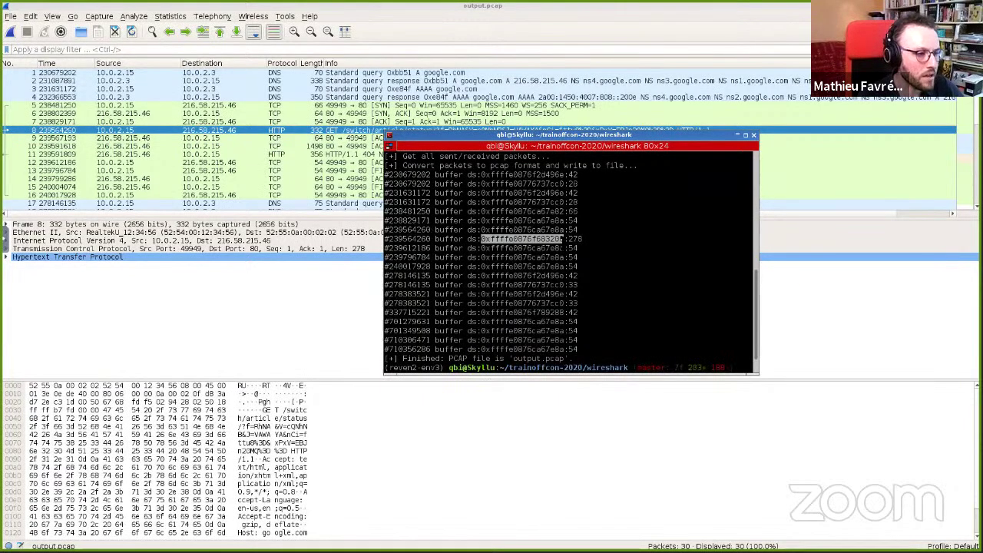
right_click(563, 243)
left_click(573, 254)
Switch to the Axion window and try to go to the copied buffer address in the hex dump
key("alt+Tab")
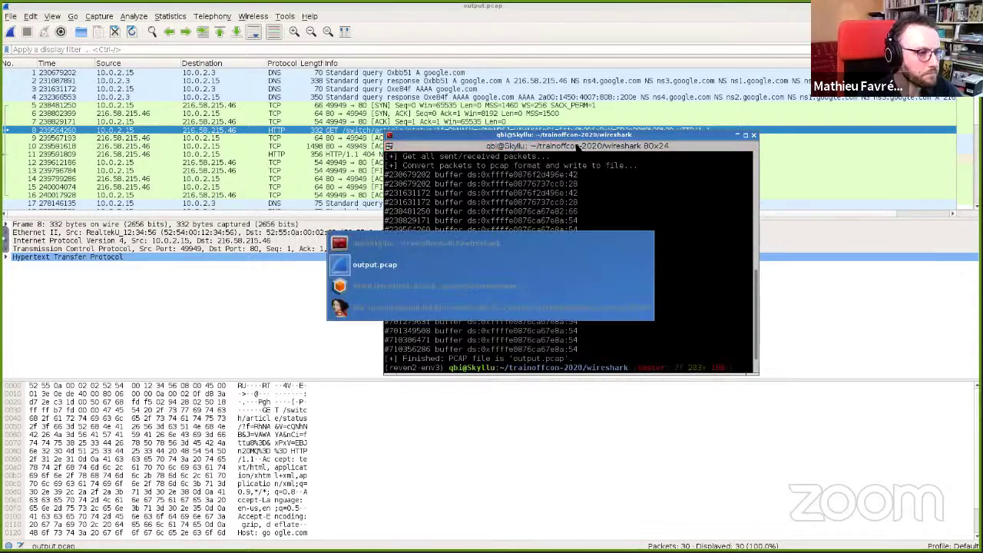
key("alt+Tab")
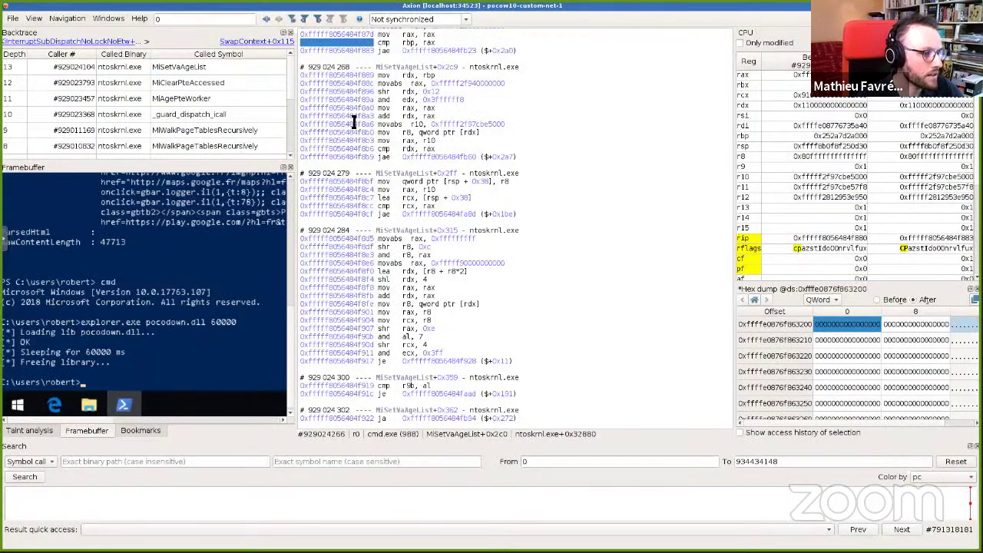
key("g")
key("ctrl+v")
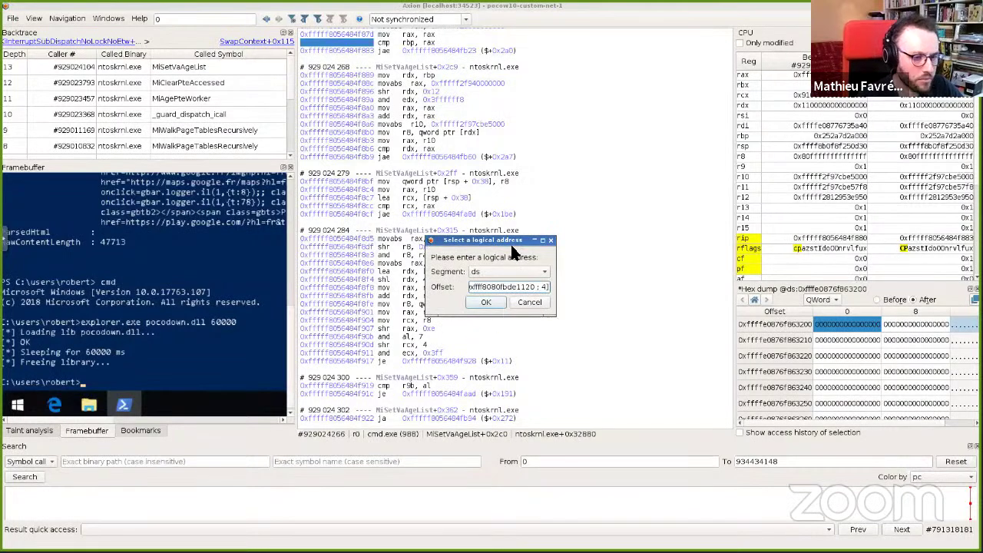
key("Return")
Bring the terminal with the buffer list over Axion and keep it always on top
key("alt+Tab")
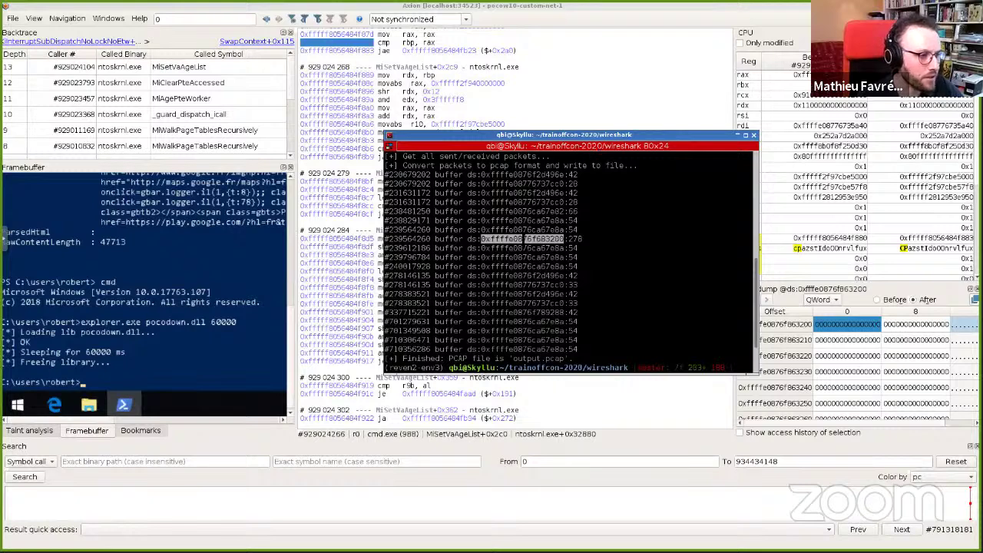
type("wireshark output.pcap")
key("Return")
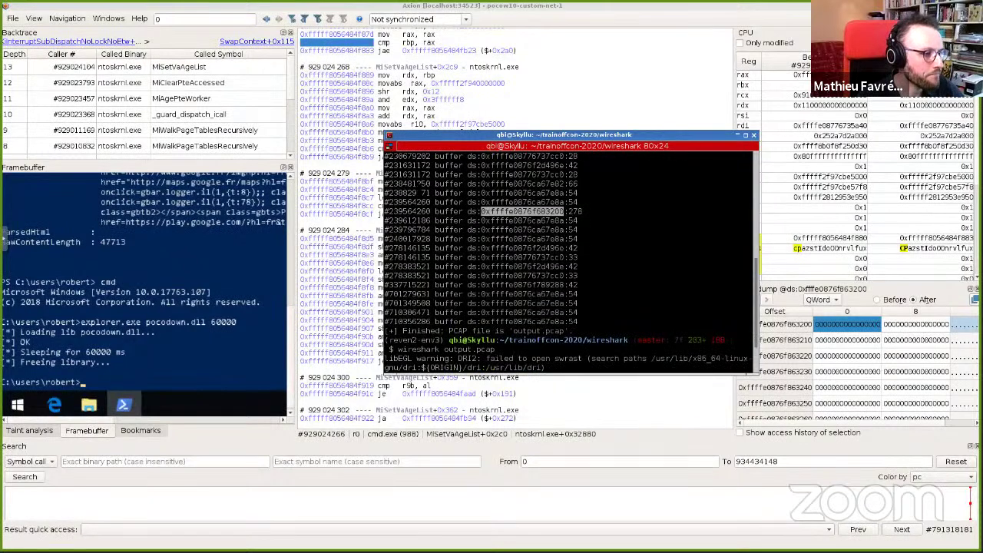
left_click(390, 136)
mouse_move(415, 151)
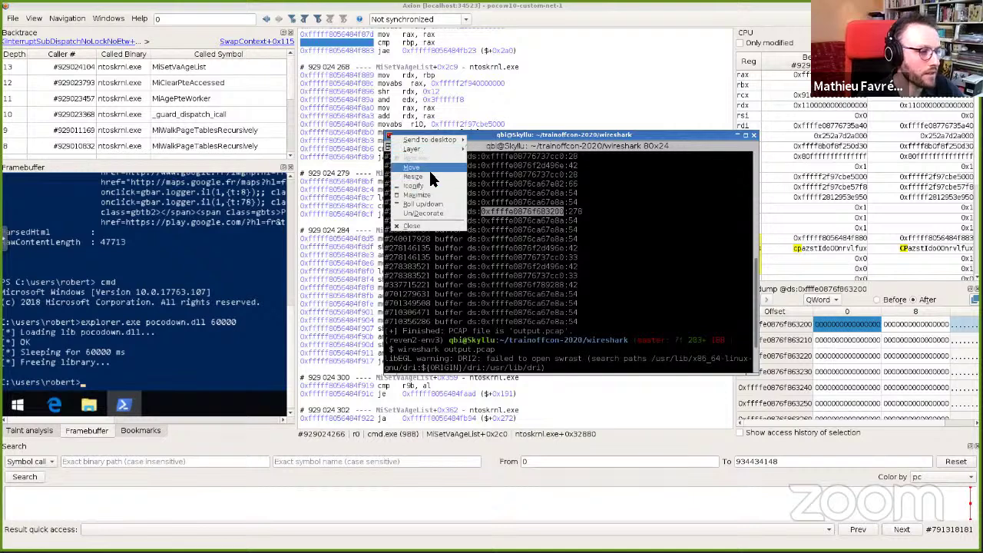
left_click(492, 150)
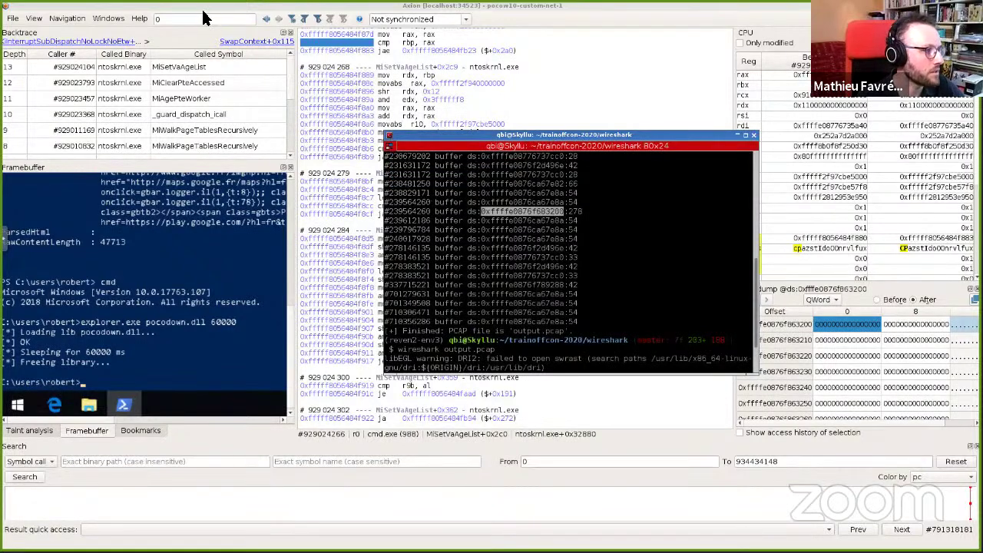
Go to transition 239564260 in the Axion trace
left_click(168, 22)
left_click_drag(168, 21, 121, 21)
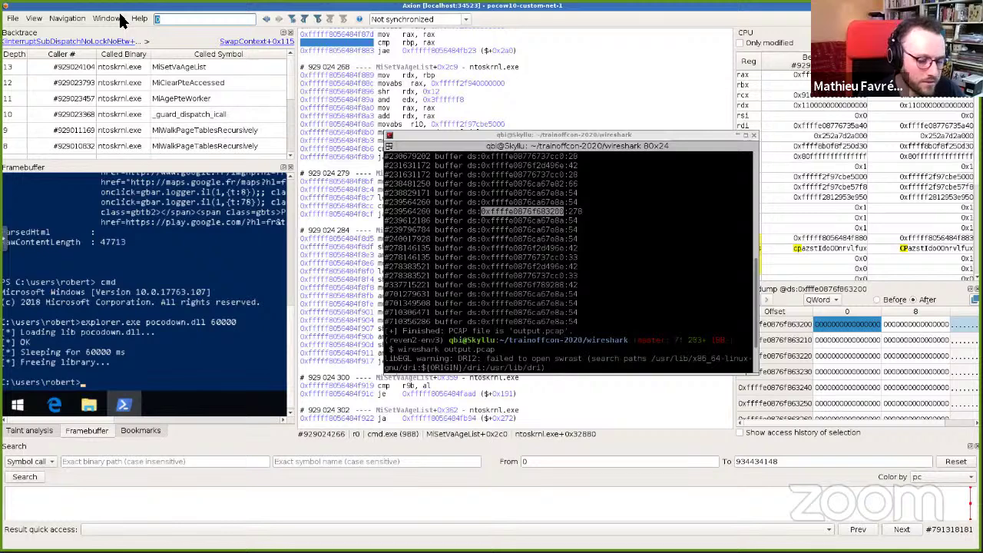
type("23953103")
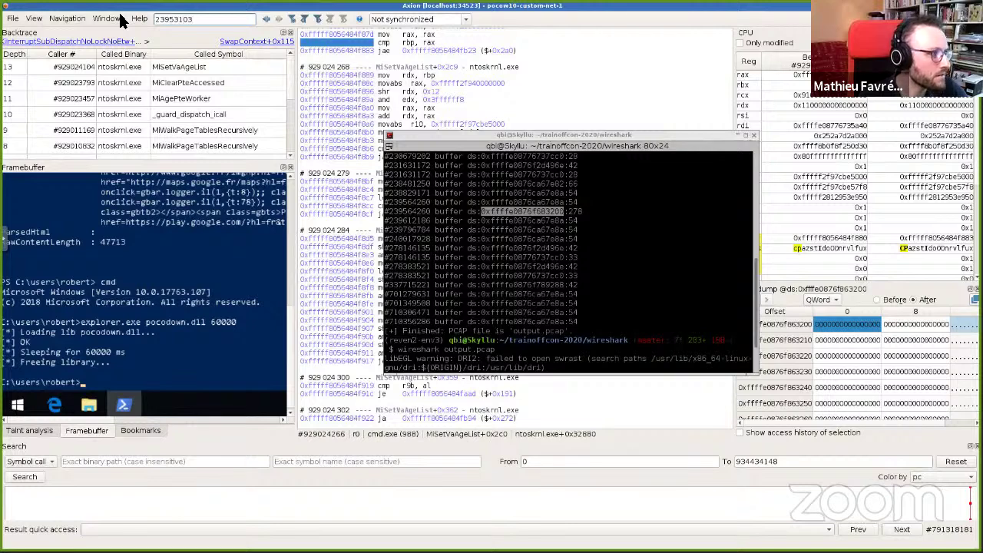
key("BackSpace")
key("BackSpace")
key("BackSpace")
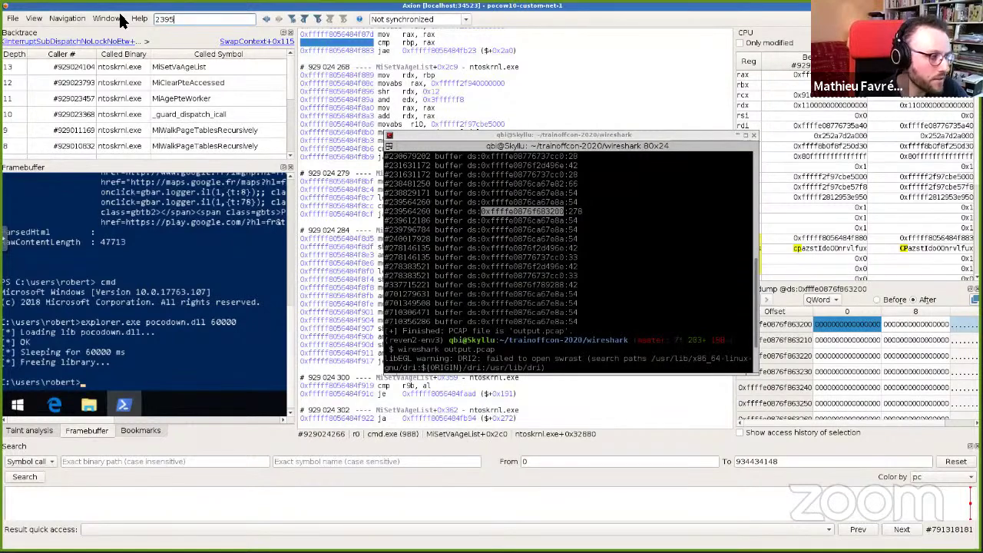
type("564")
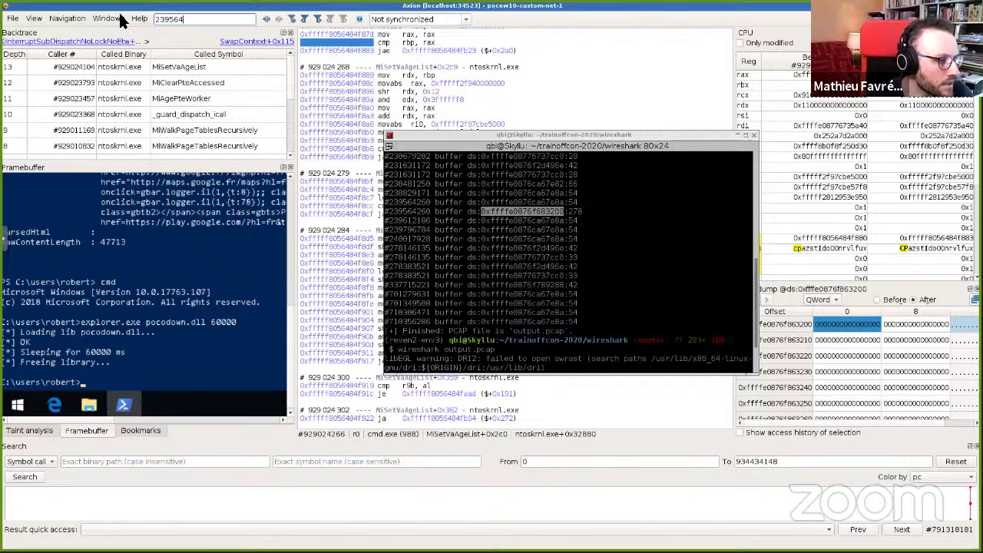
type("260")
key("Return")
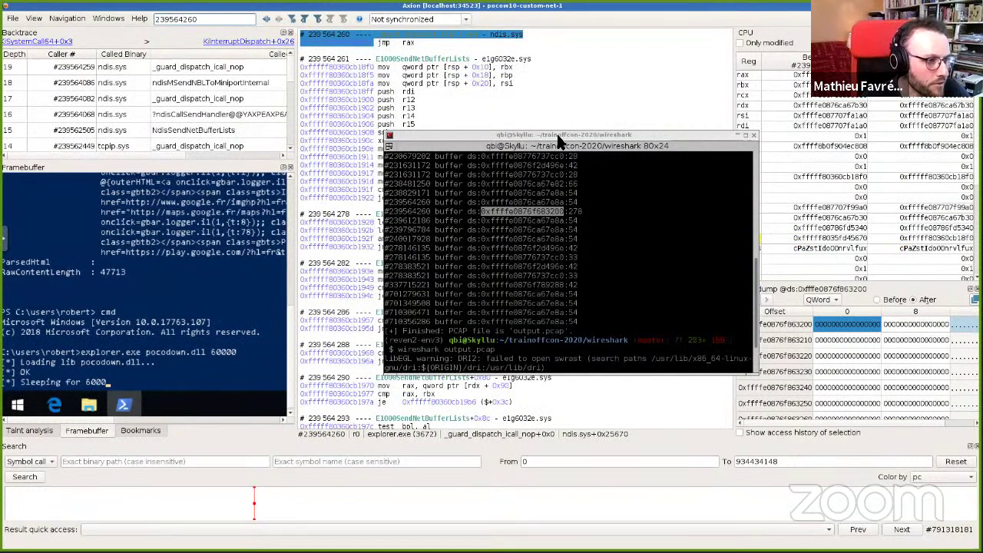
Move the terminal off the disassembly and go to logical address ds:0xffffe0876f683200 in the hex dump
left_click(437, 132)
left_click_drag(436, 132, 1, 120)
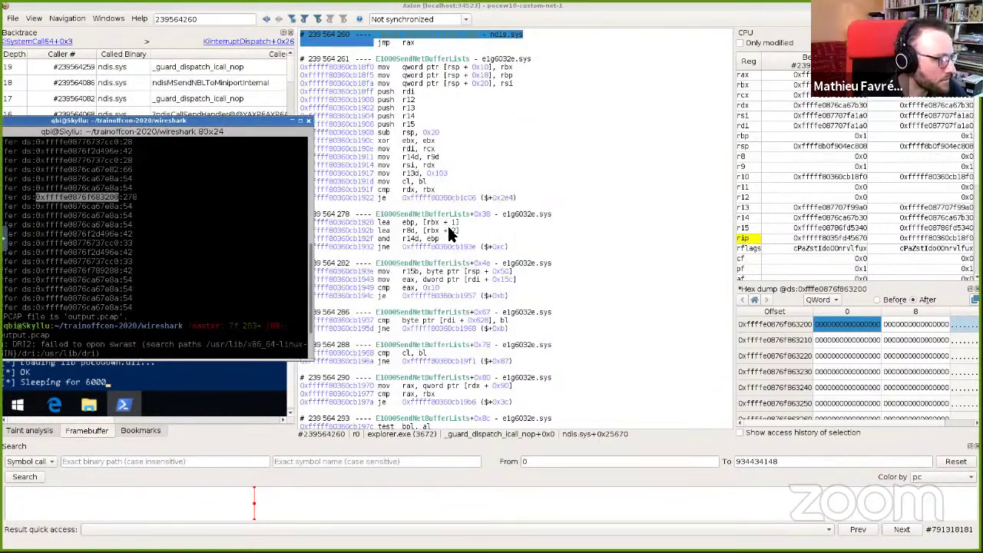
left_click(452, 229)
key("g")
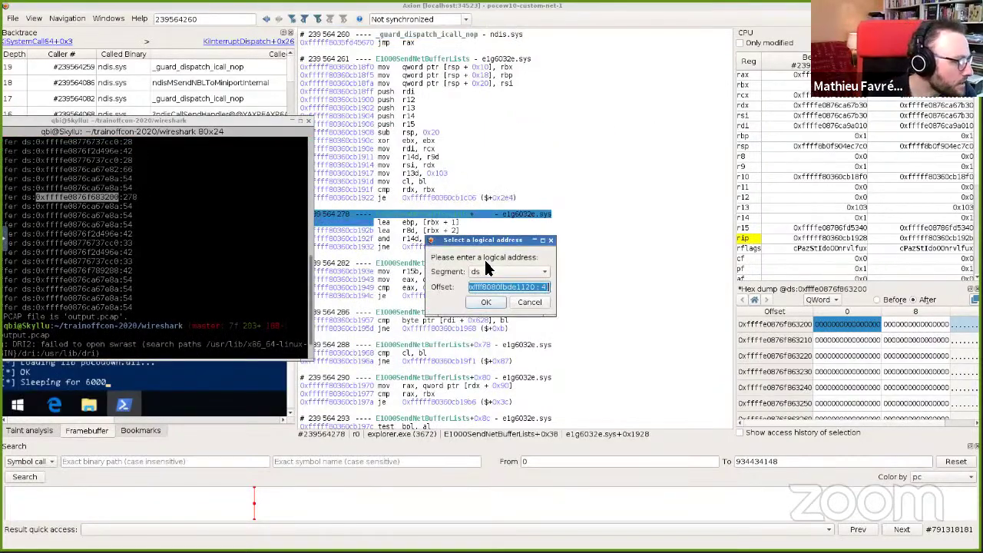
type("ffffe0876f6")
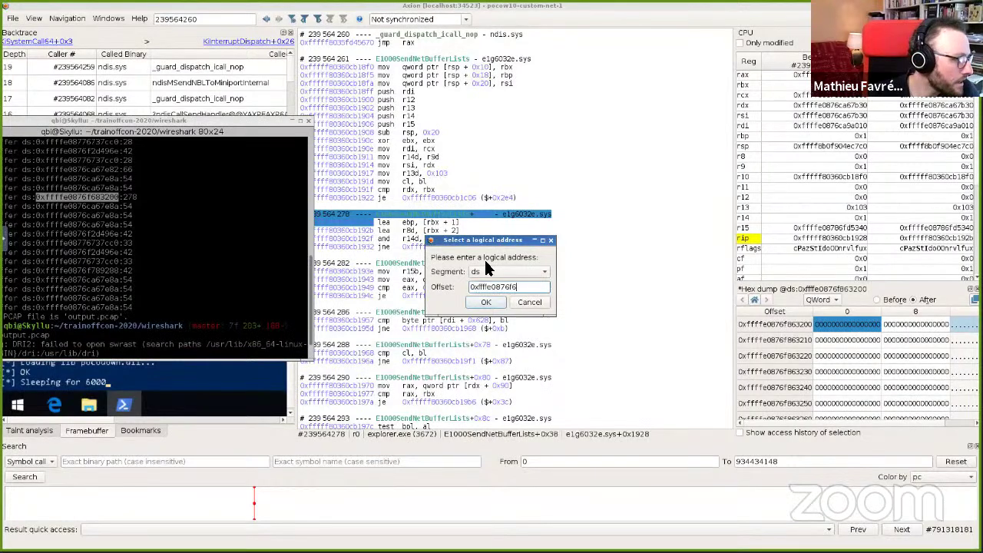
type("83200")
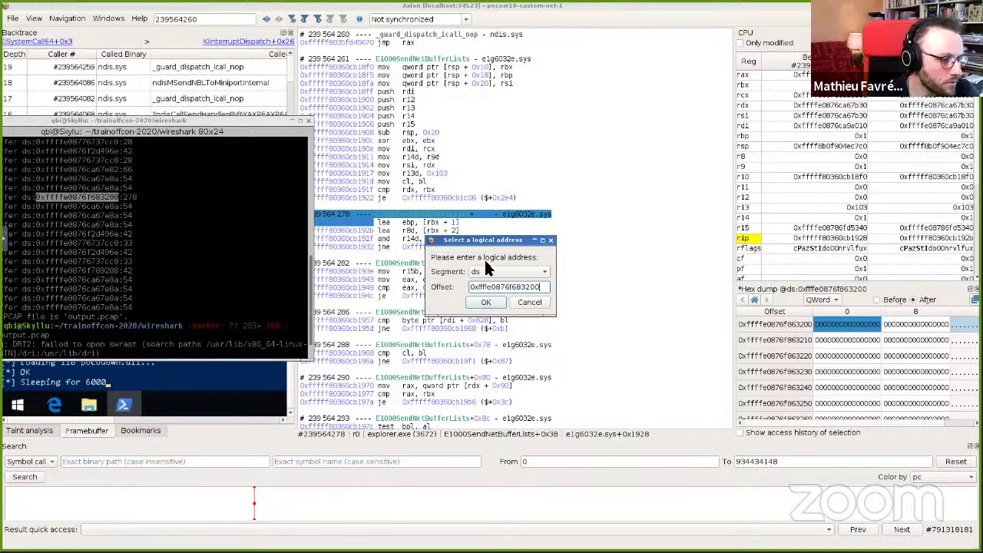
key("Return")
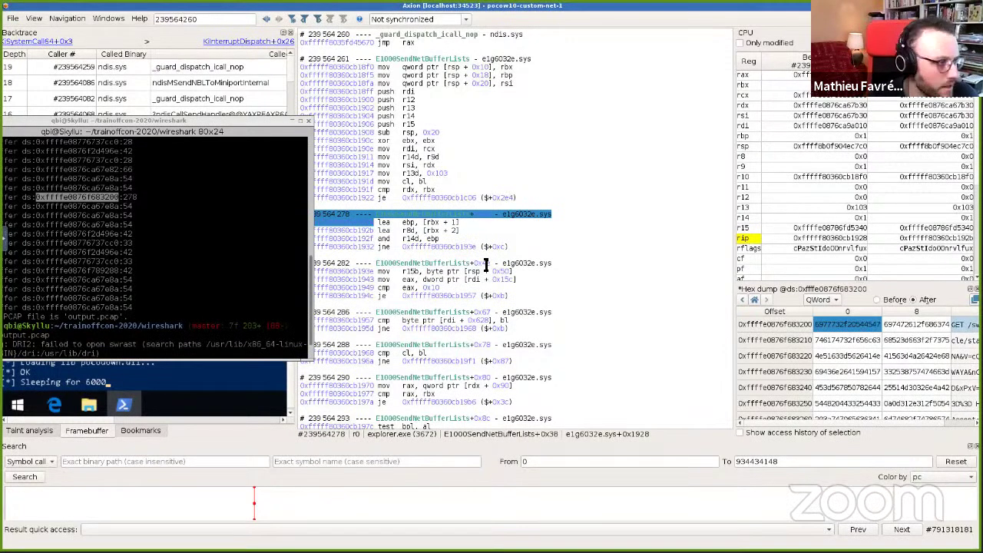
Return the terminal to the normal window layer and select the mov rdi, rcx instruction in Axion
left_click(408, 100)
left_click(68, 123)
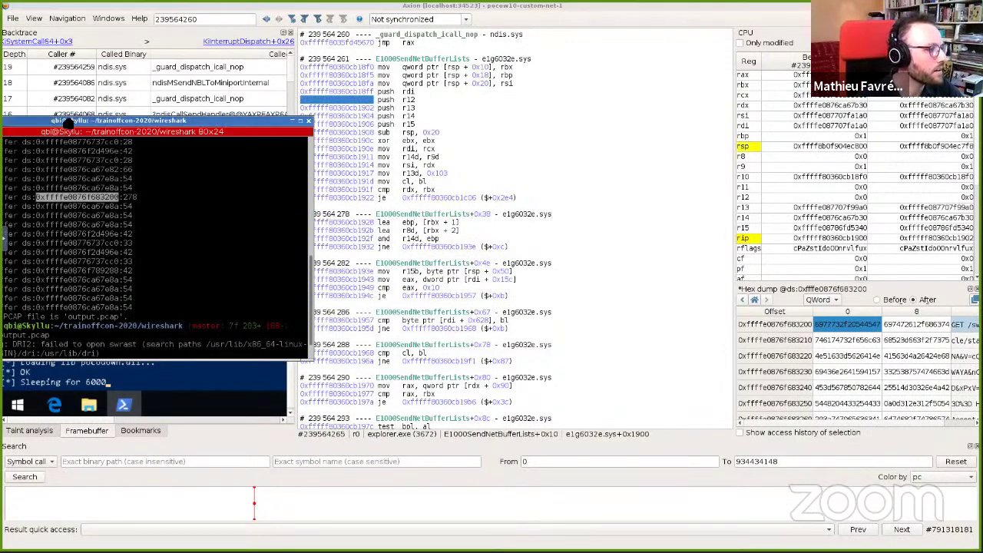
left_click_drag(67, 123, 305, 157)
right_click(182, 154)
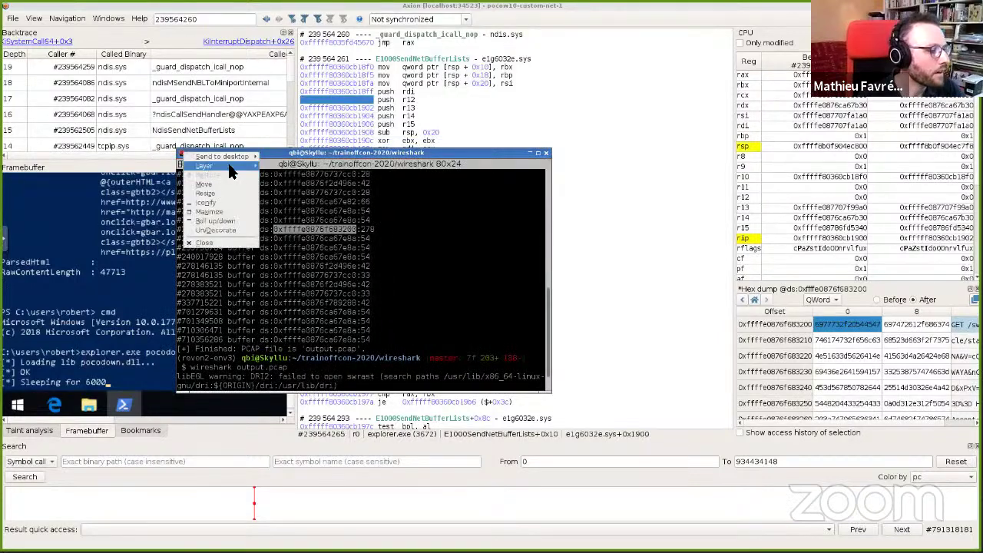
mouse_move(229, 166)
left_click(272, 175)
left_click(617, 152)
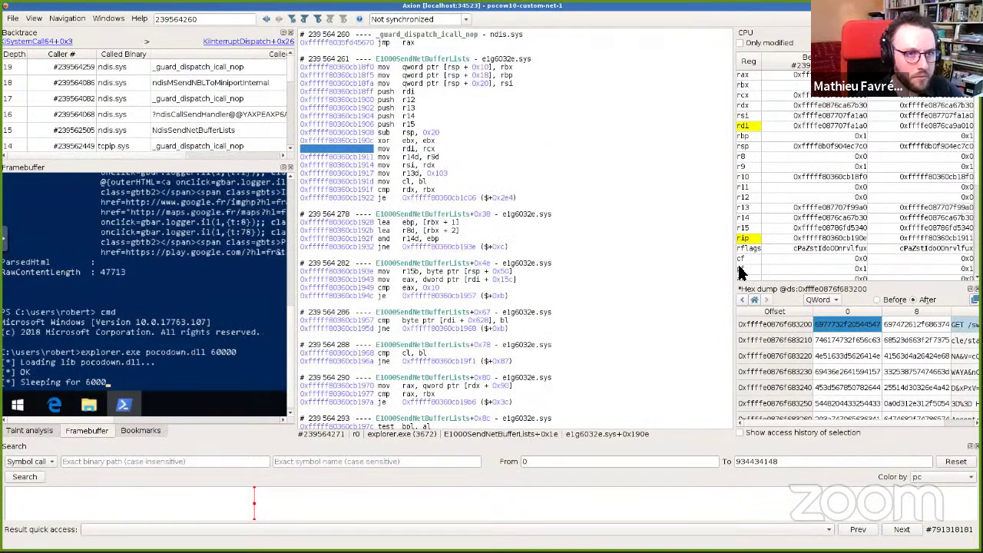
Widen and heighten the hex dump view and show the access history of the selected memory
left_click_drag(736, 265, 623, 268)
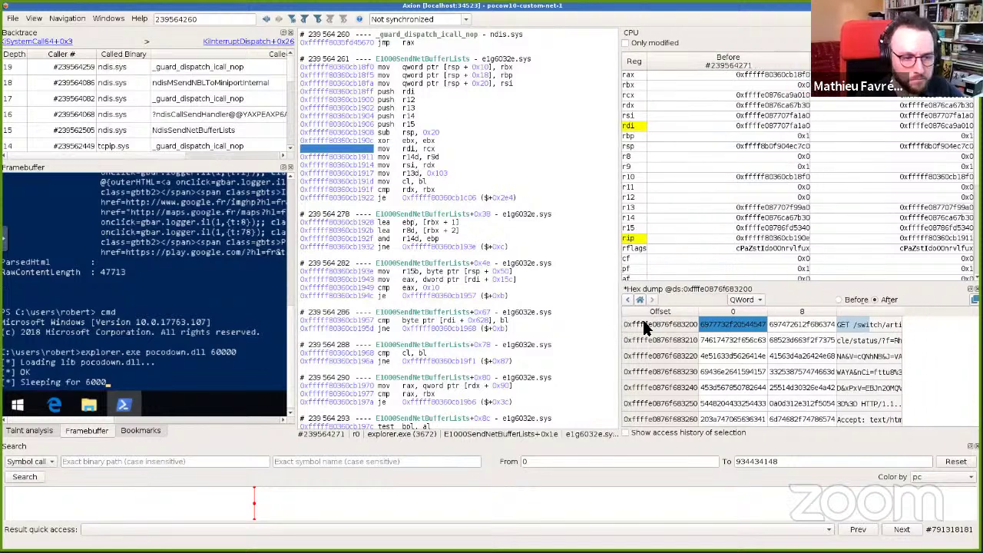
left_click(657, 433)
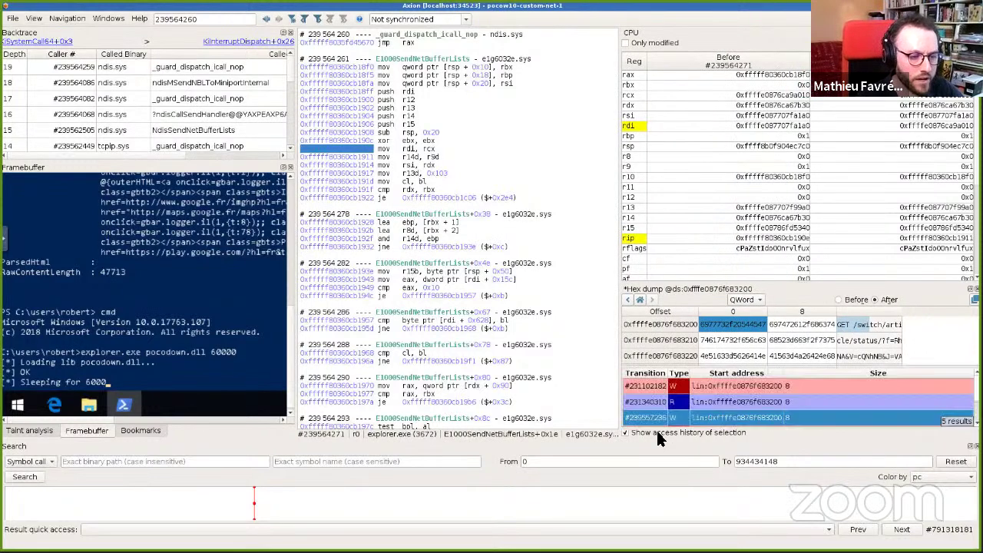
left_click_drag(810, 281, 810, 168)
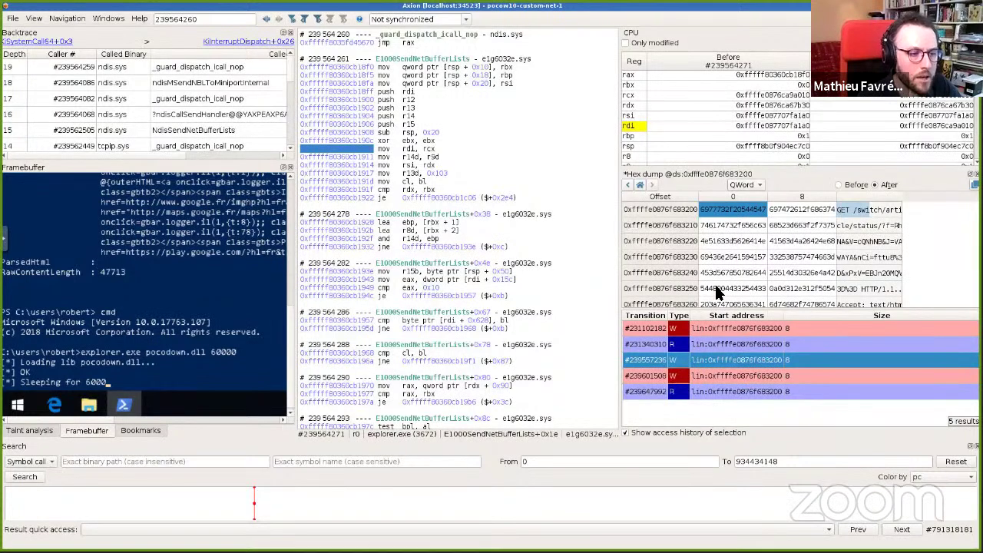
Display the hex dump as bytes, then select the six bytes of "switch" and copy them as a memory range
left_click(750, 184)
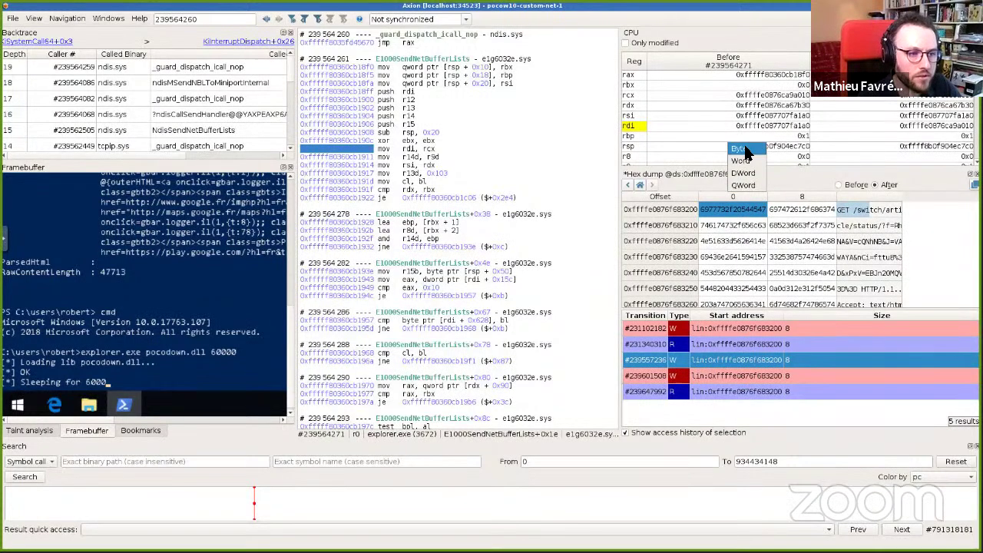
left_click(741, 148)
left_click_drag(762, 211, 812, 209)
right_click(811, 209)
left_click(837, 252)
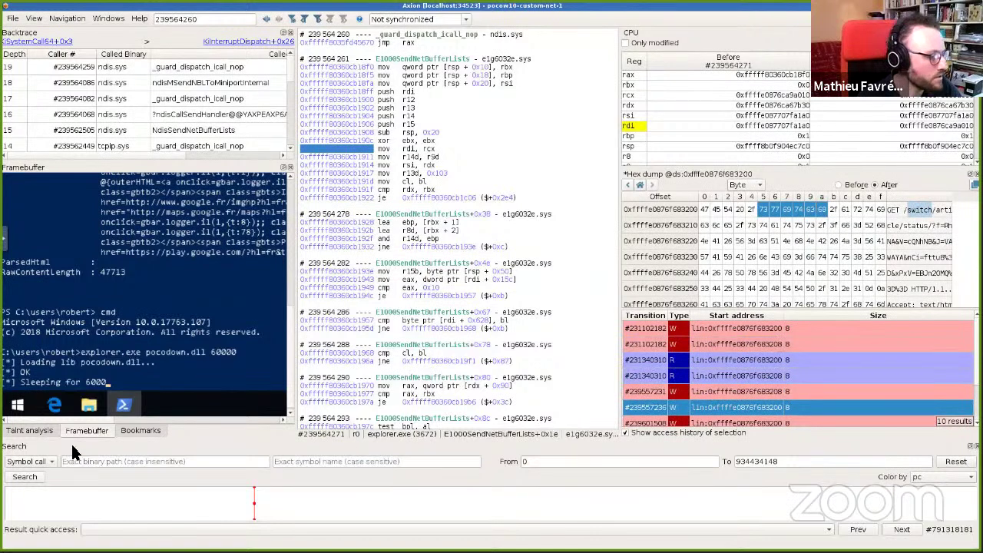
Run a backward taint on [ds:0xffffe0876f683205 ; 6] as Tag0, from the current transition to the first transition
left_click(31, 430)
left_click(97, 200)
key("ctrl+v")
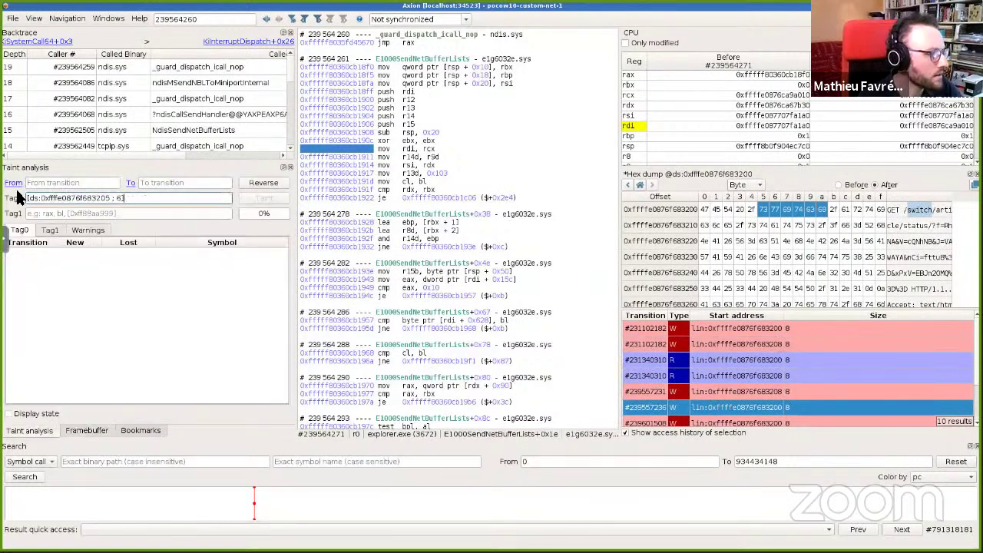
left_click(15, 185)
left_click(50, 194)
left_click(130, 183)
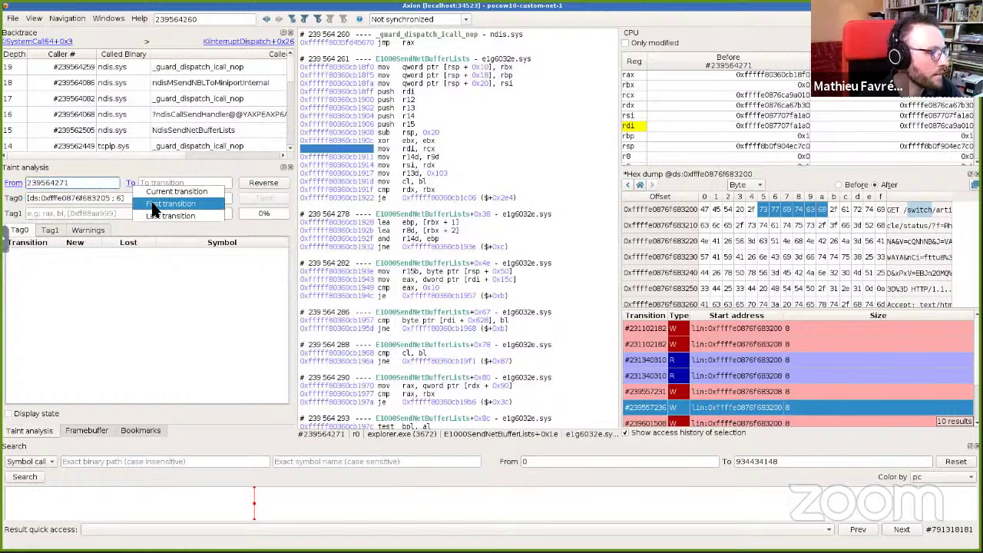
left_click(162, 203)
left_click(261, 198)
Go to the taint result at transition #157687376 in pocodown.dll+0x34f8, near the end of the results
left_click_drag(285, 259, 288, 391)
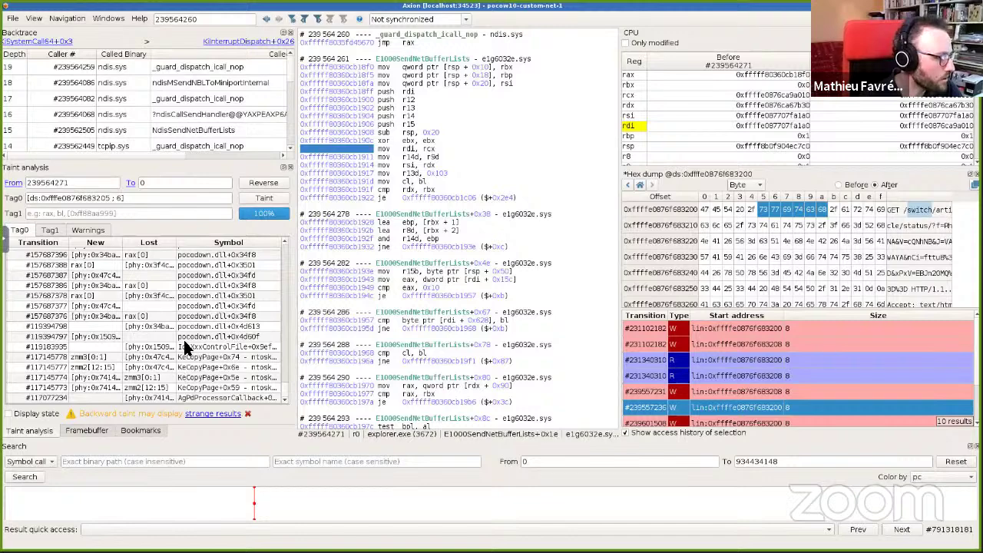
left_click(142, 317)
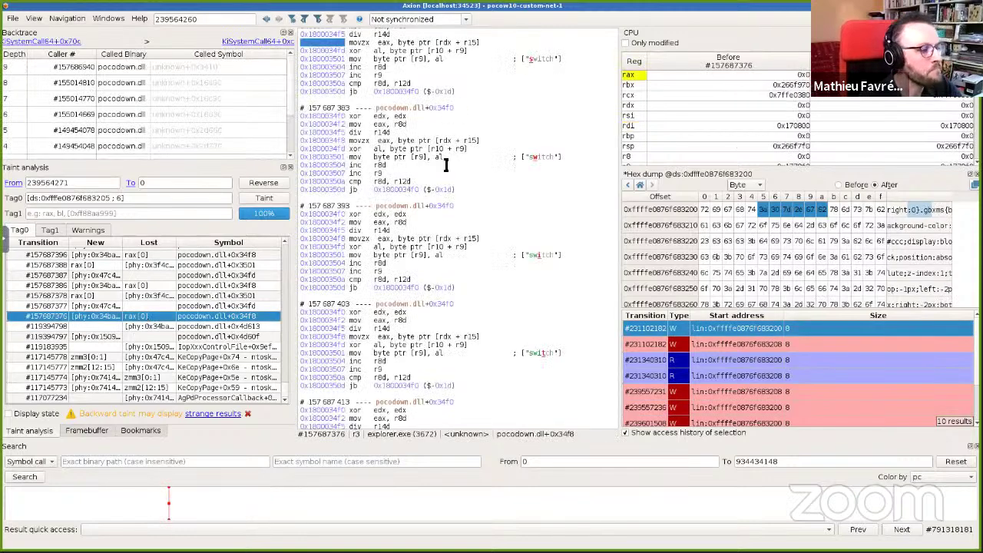
Examine the decoding loop in pocodown.dll from transition #157687369, highlighting its instructions from the sub r10, rax line through the cmp r8d, r12d line
scroll(353, 240, "up", 5)
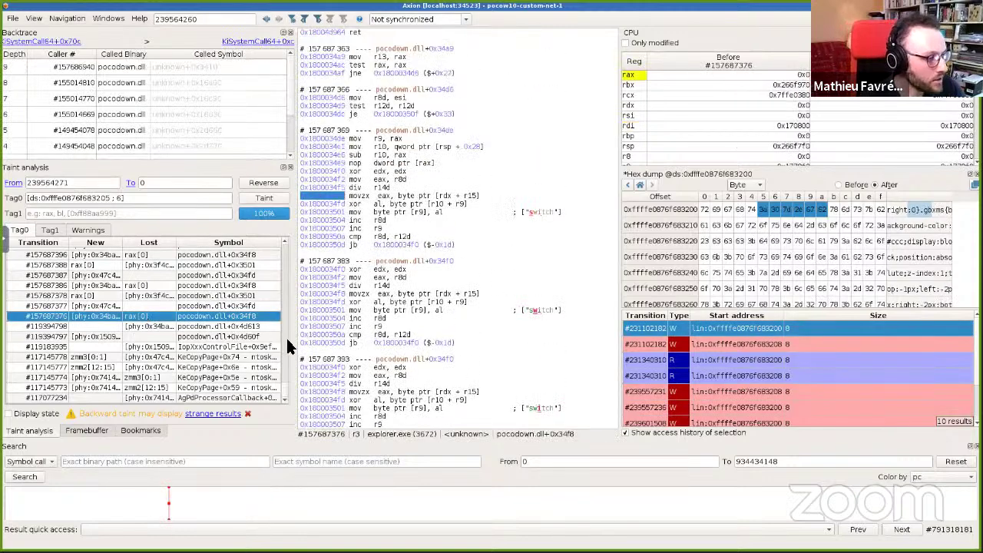
left_click_drag(289, 342, 275, 358)
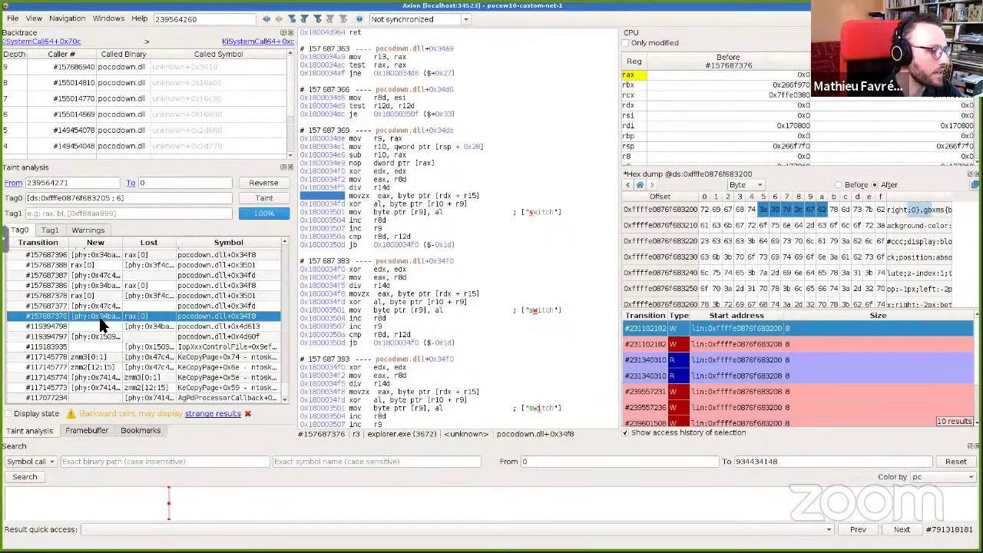
left_click(393, 131)
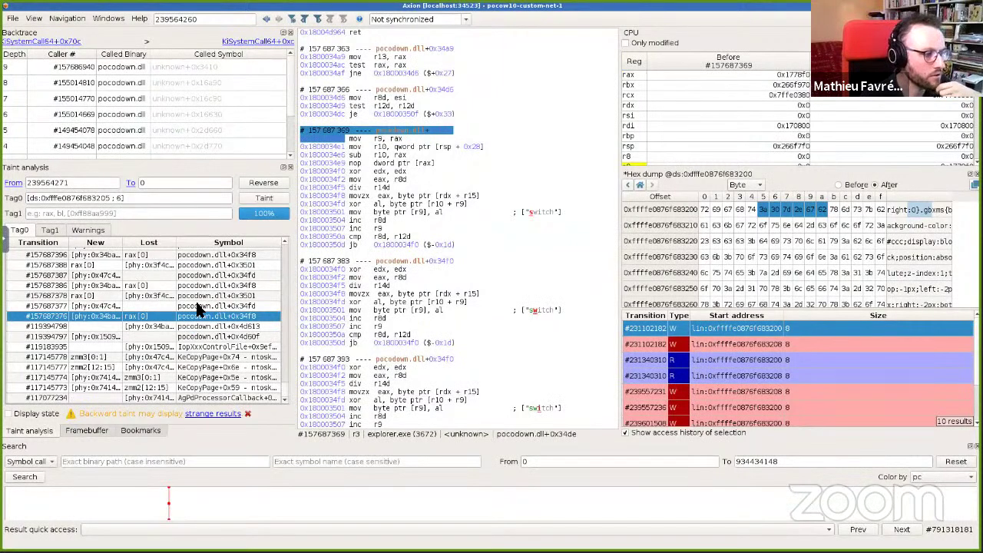
left_click_drag(396, 156, 456, 222)
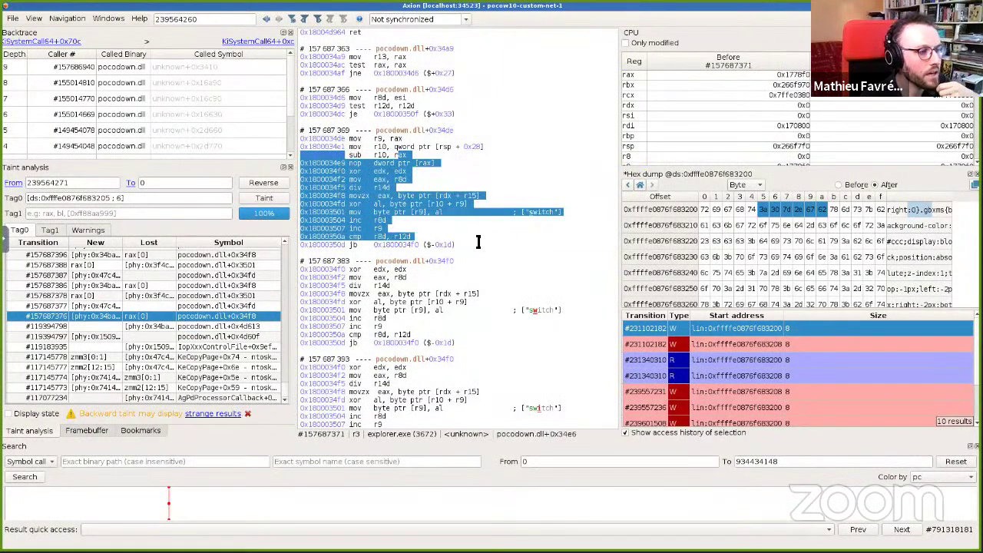
left_click(478, 241)
Go to transition #157687378, the mov byte ptr [r9], al instruction that writes the first character of "switch"
left_click_drag(530, 215, 551, 215)
left_click(545, 213)
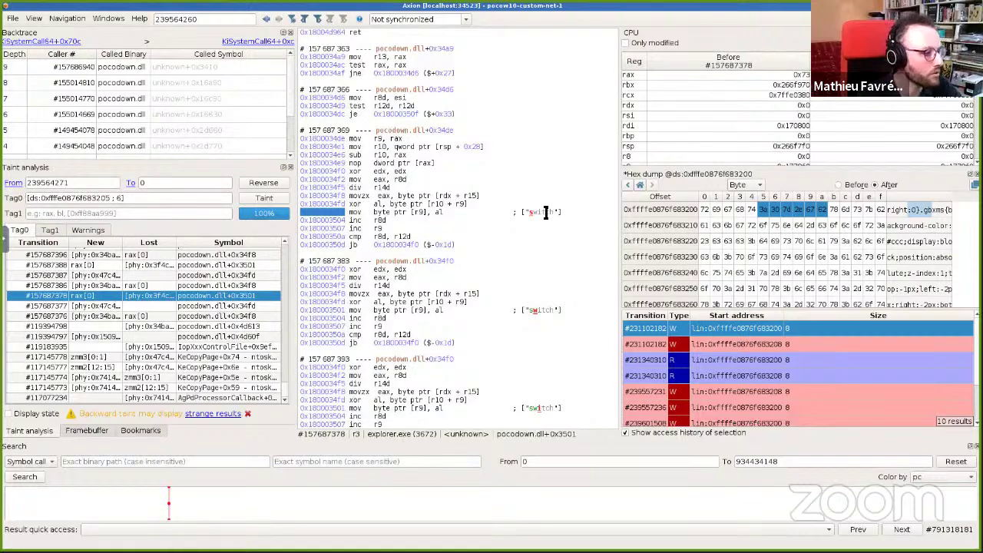
mouse_move(282, 388)
left_mouse_down()
mouse_move(277, 299)
mouse_move(275, 392)
left_mouse_up()
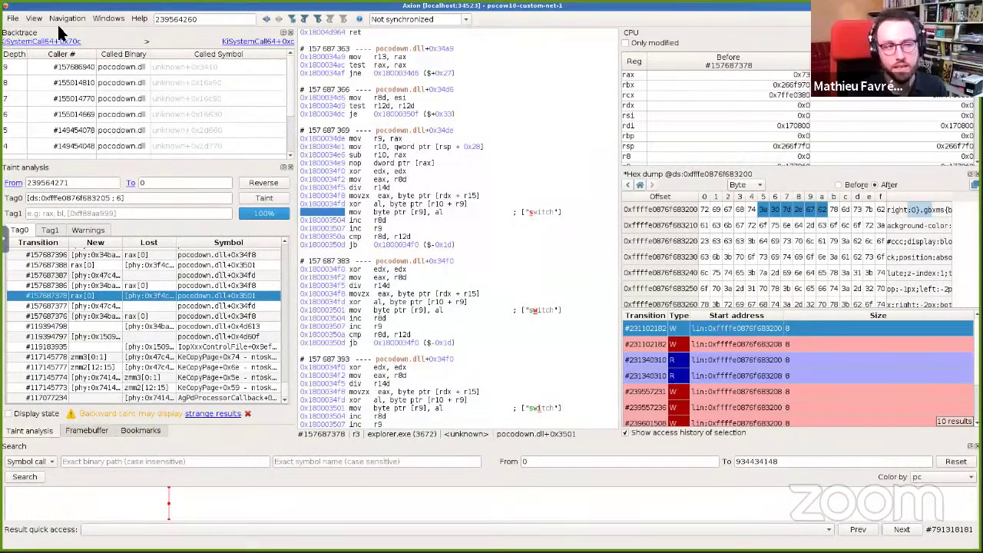
Switch from Axion to the presentation and show its closing "Thank you for following this demo" slide
key("alt+Tab")
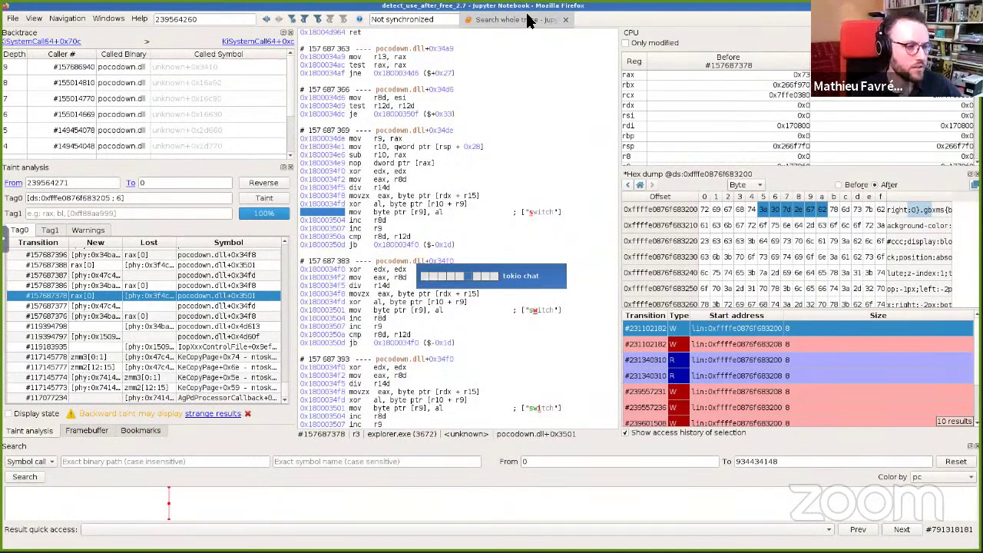
key("alt+Tab")
key("alt+Tab")
key("alt+Tab")
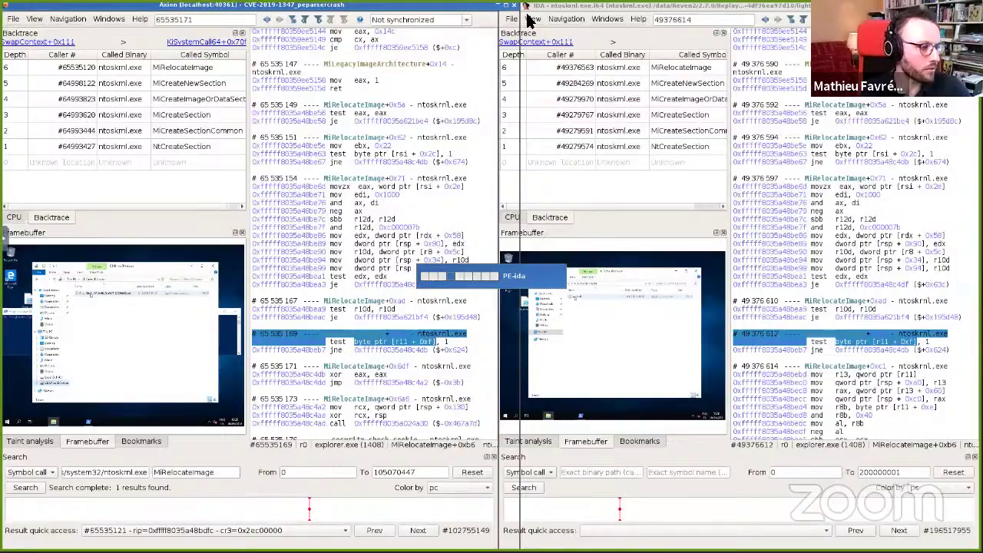
key("Right")
key("Right")
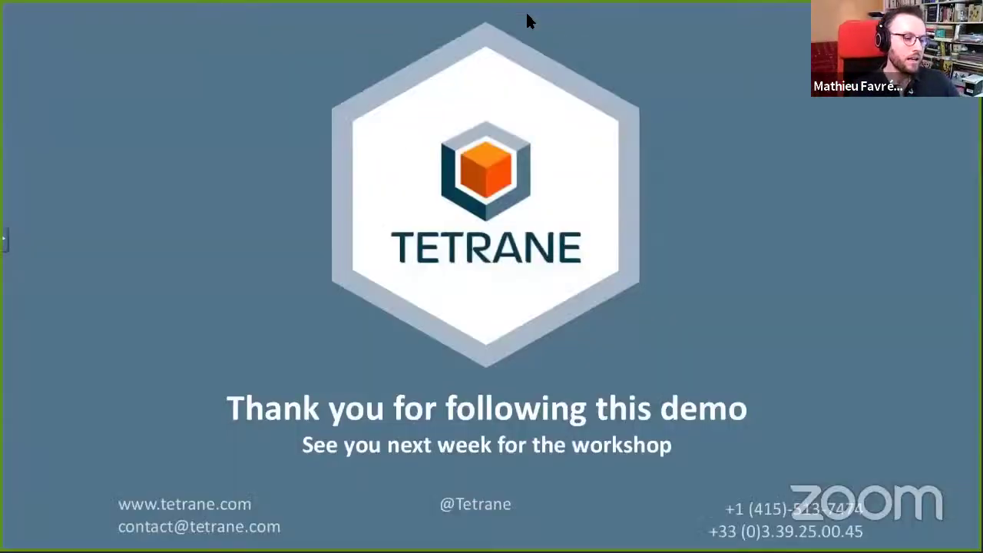